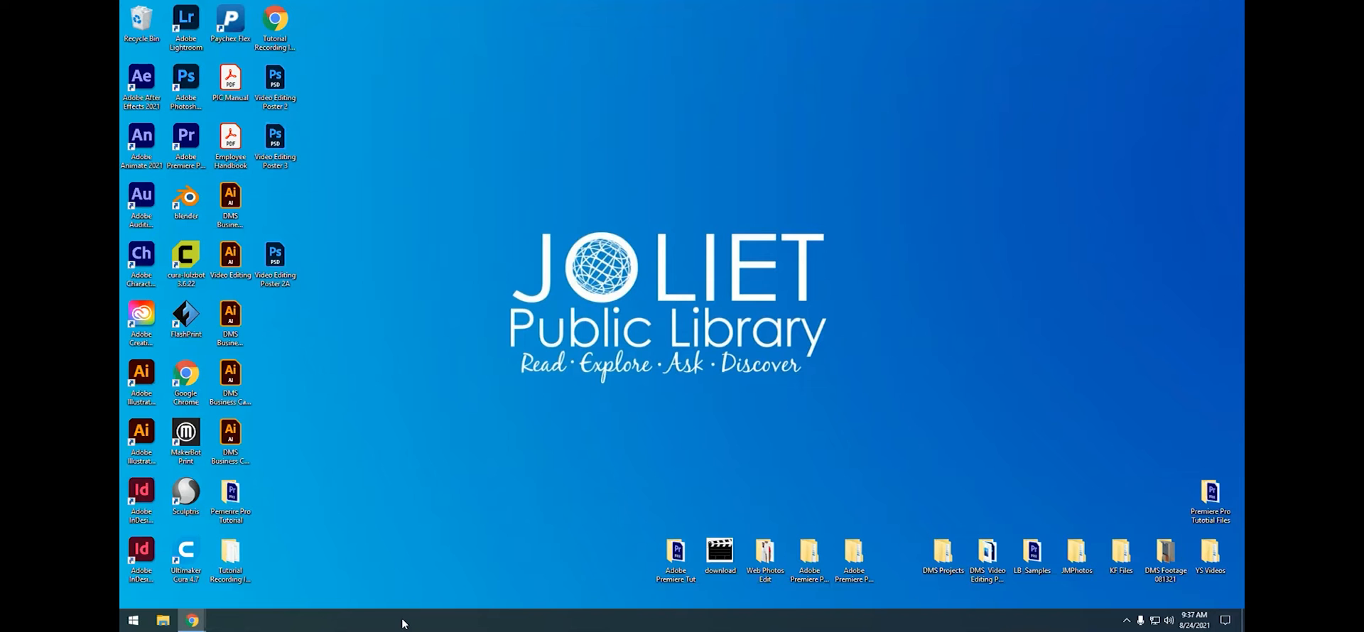
Launch Adobe Premiere Pro and start a new project named 82421 Tutorial
click(139, 625)
scroll(213, 555, down, 2)
click(350, 453)
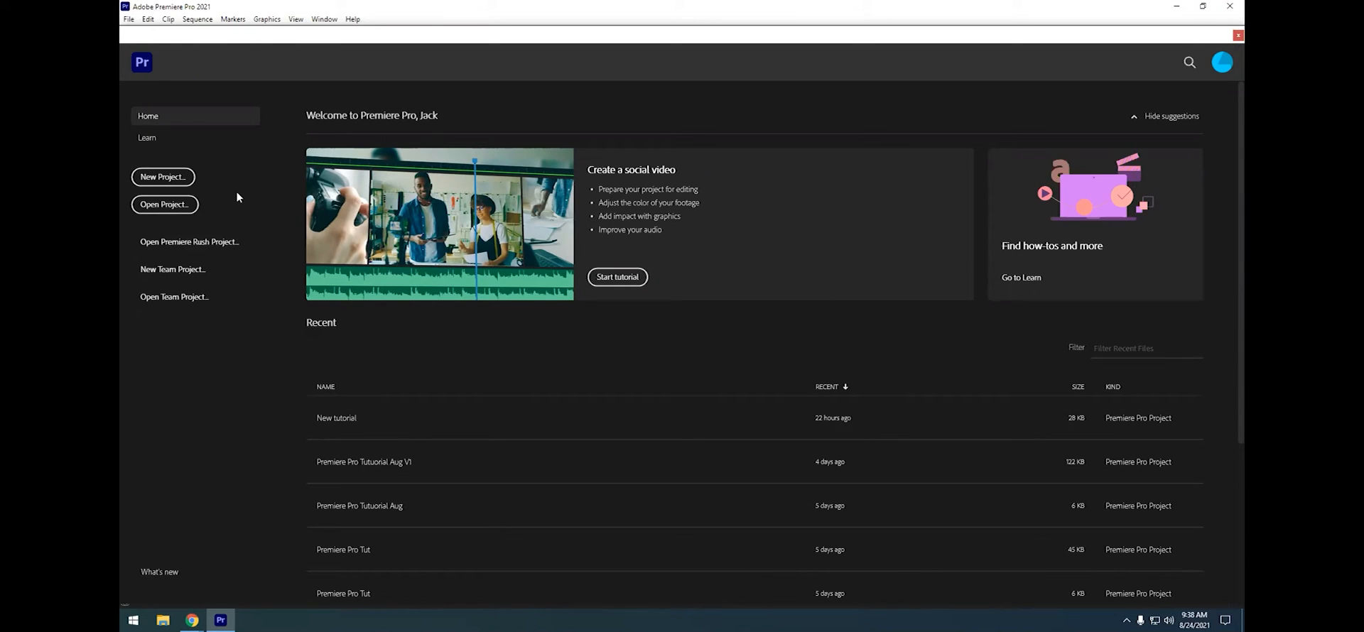
click(162, 177)
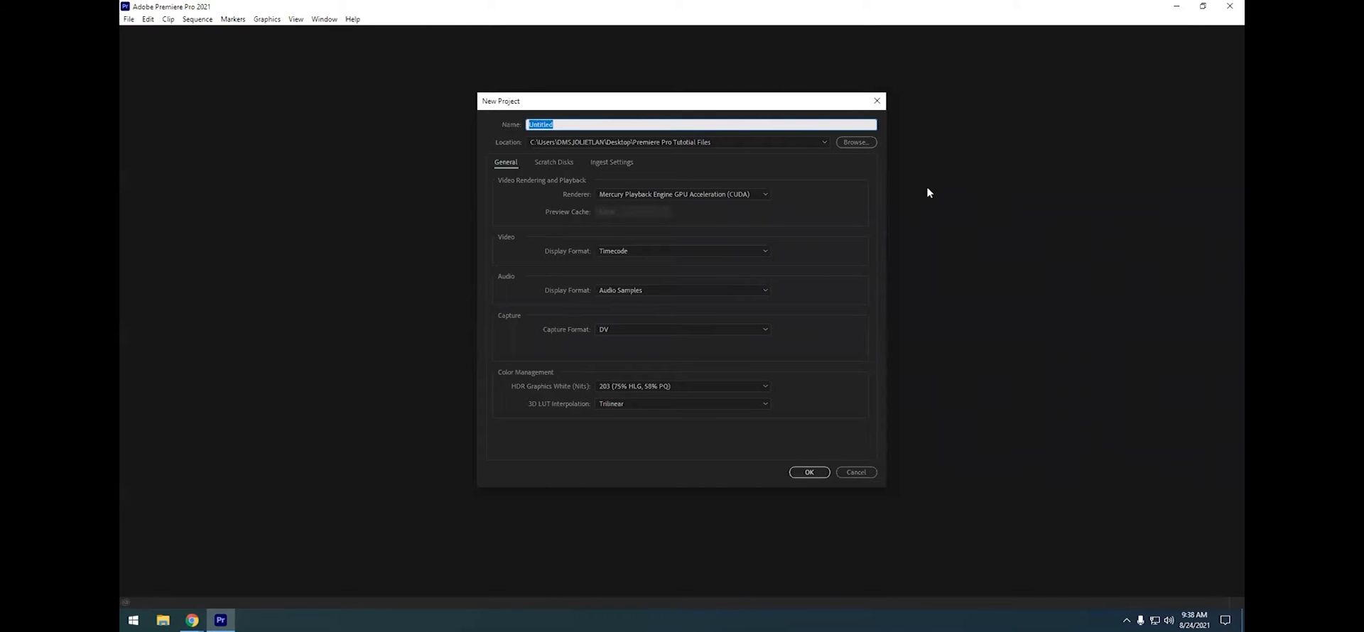
text(82421 Tutorial)
Create a folder named Working Files inside Premiere Pro Tutotial Files and set it as the project's location
click(855, 142)
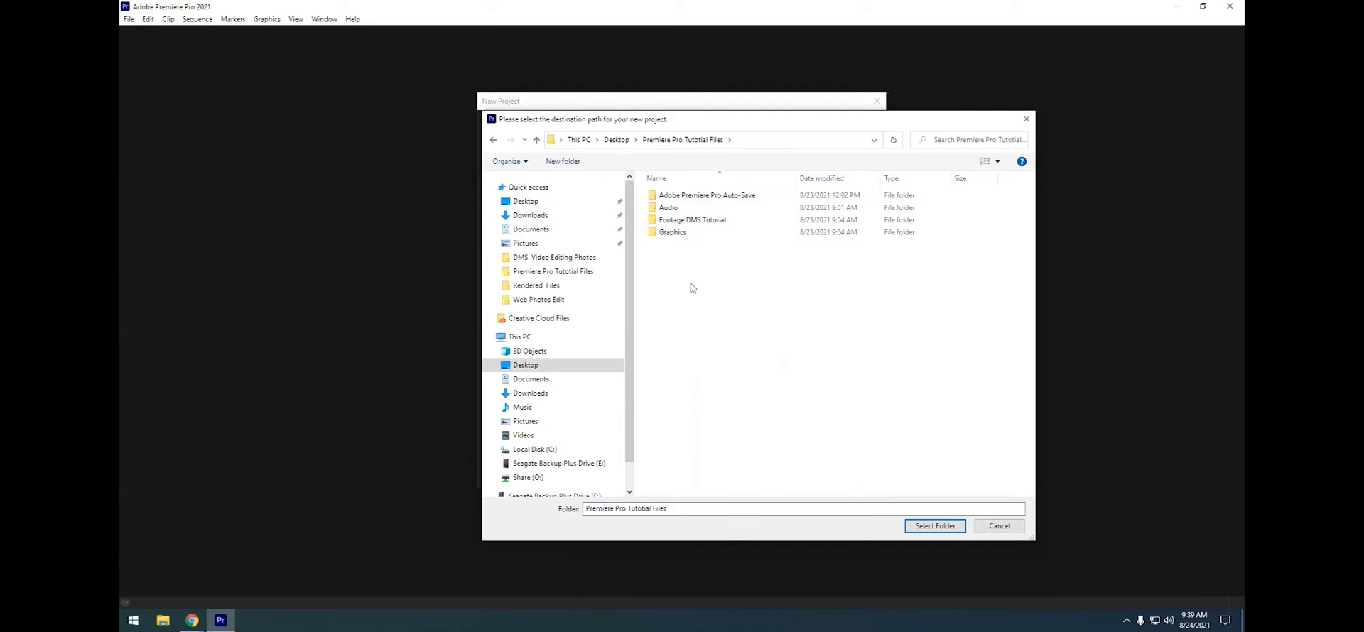
click(563, 161)
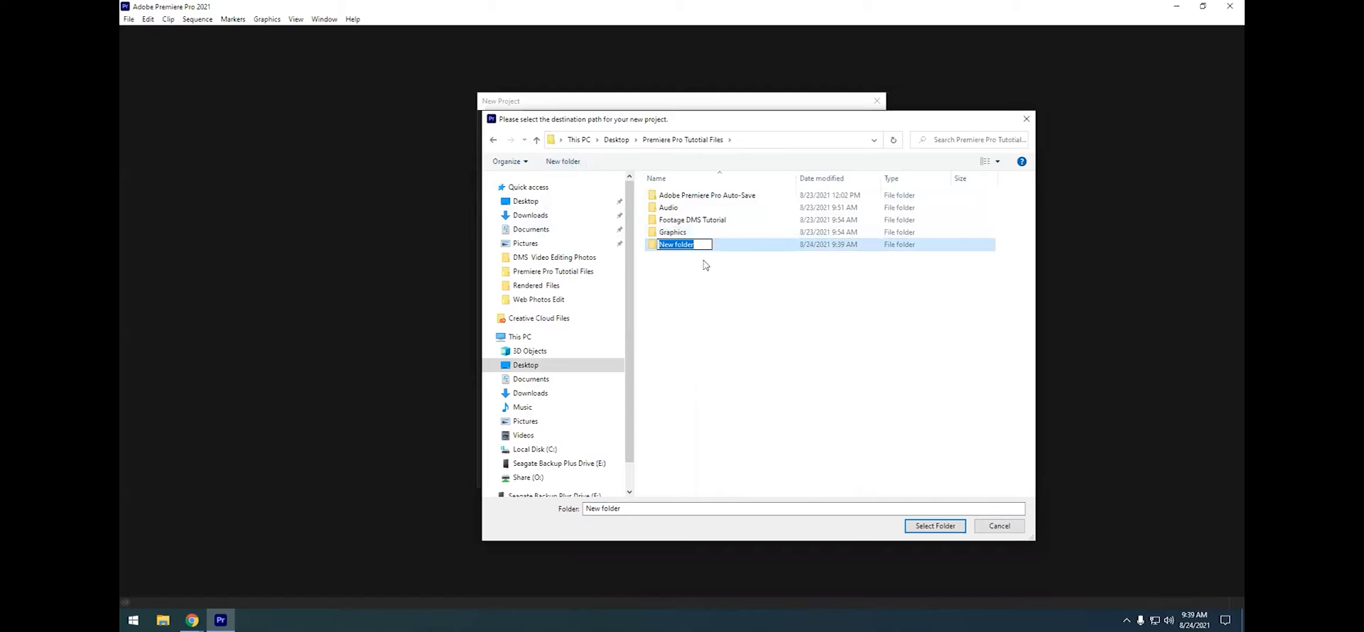
text(Working Files)
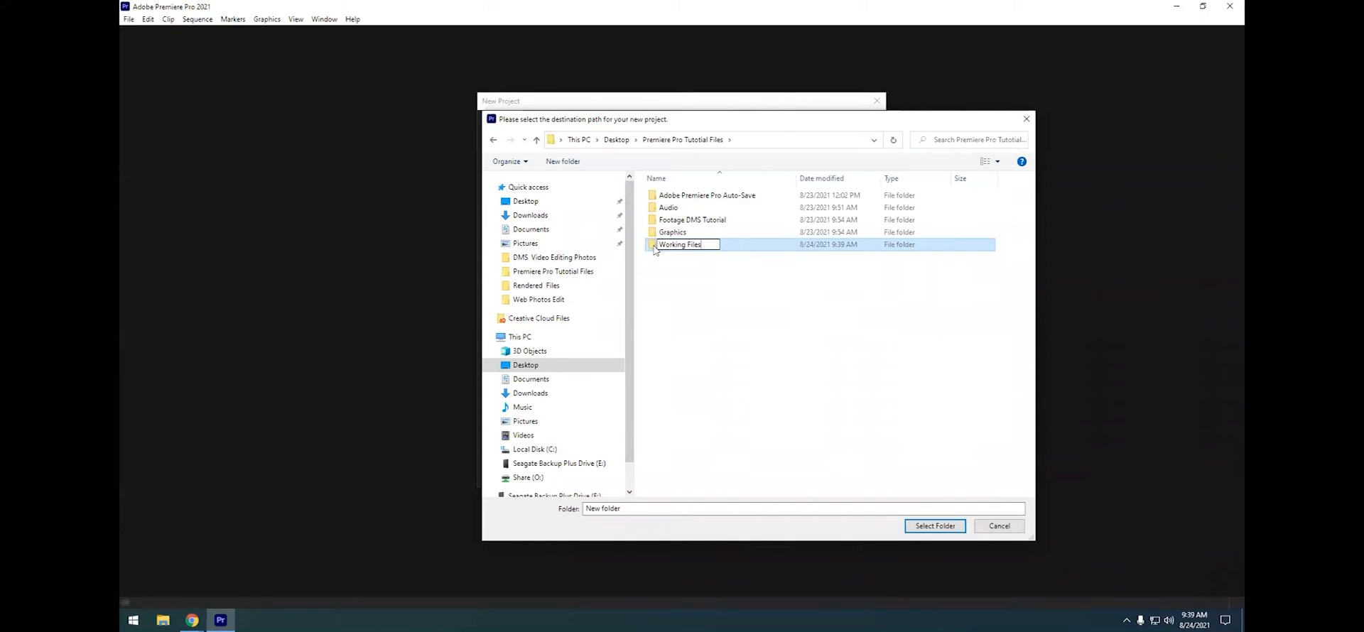
click(654, 262)
click(654, 249)
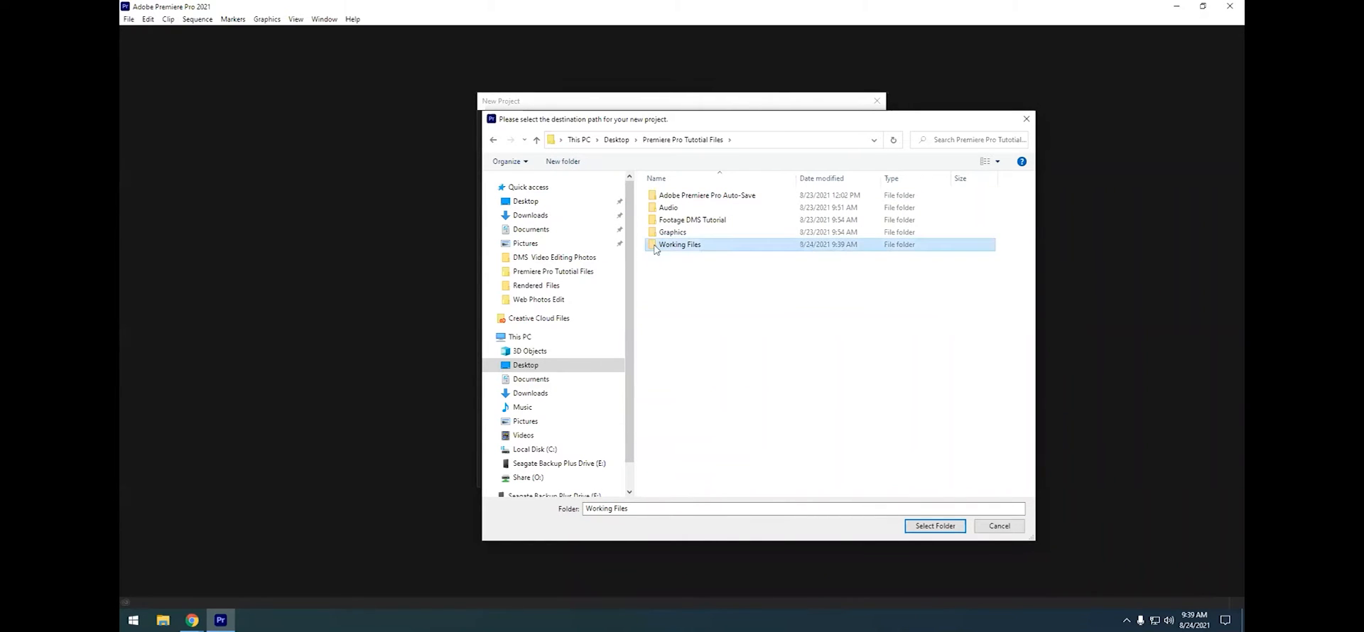
click(936, 527)
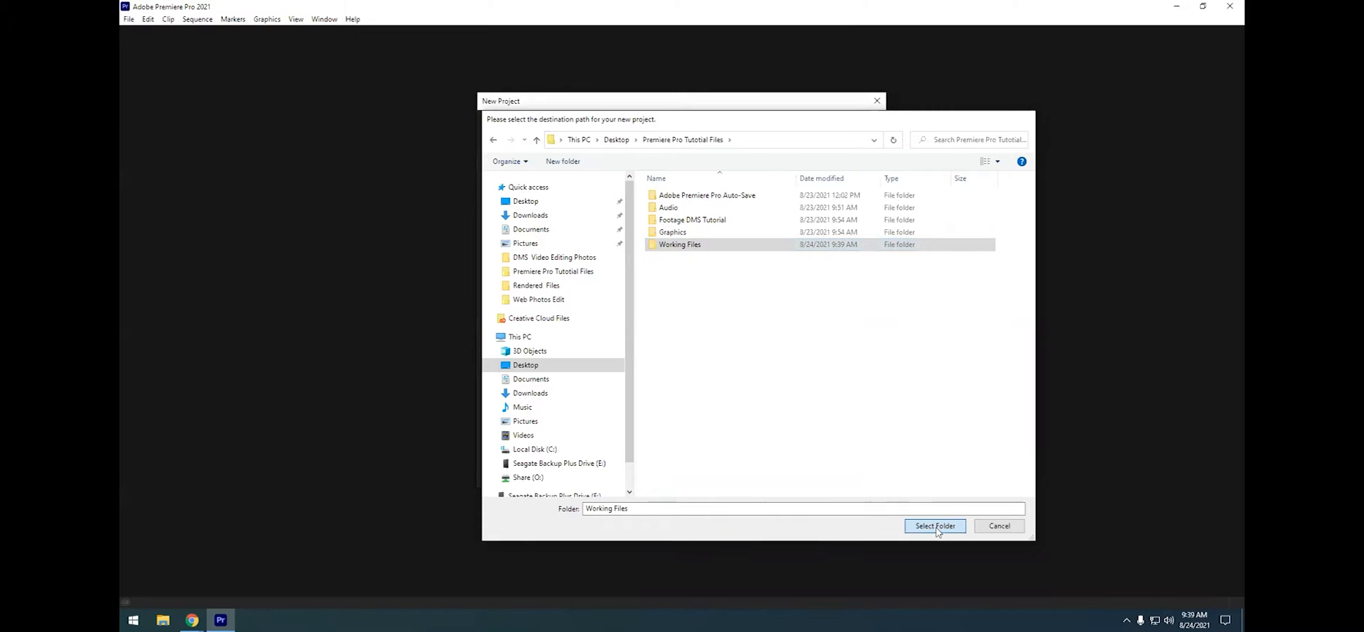
Keep Timecode for video and Audio Samples for audio as the display formats, and create the project
click(754, 290)
click(743, 266)
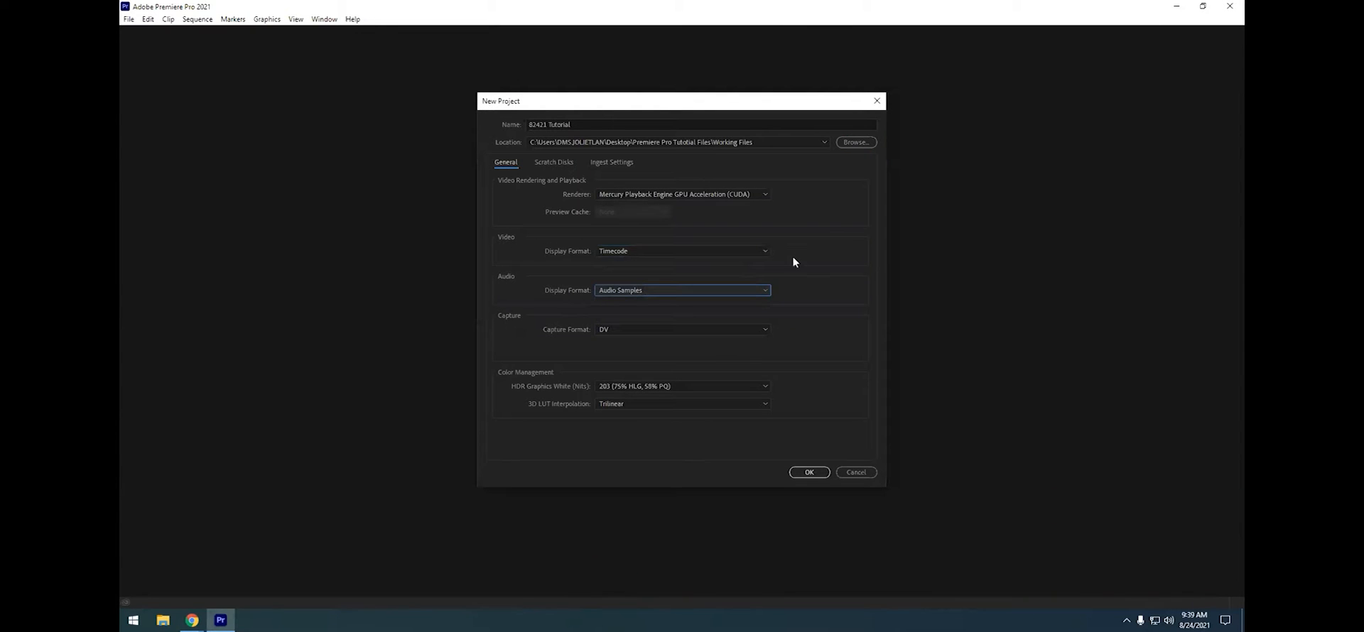
click(764, 253)
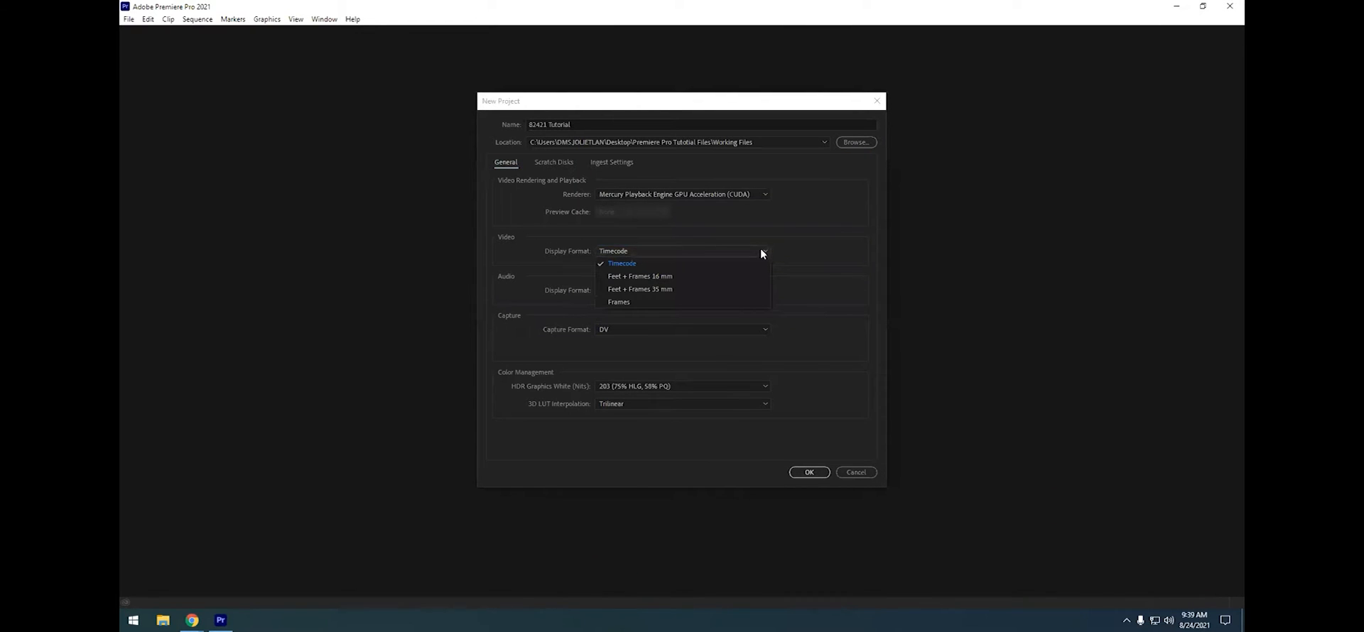
click(780, 271)
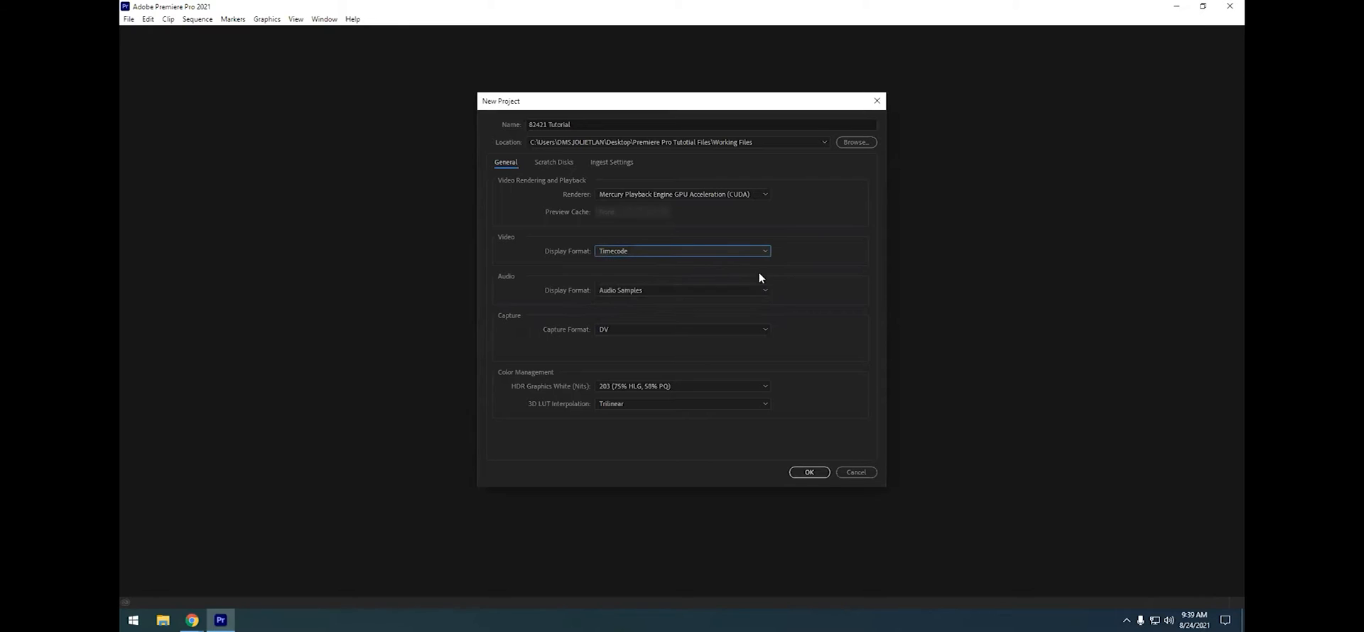
click(805, 473)
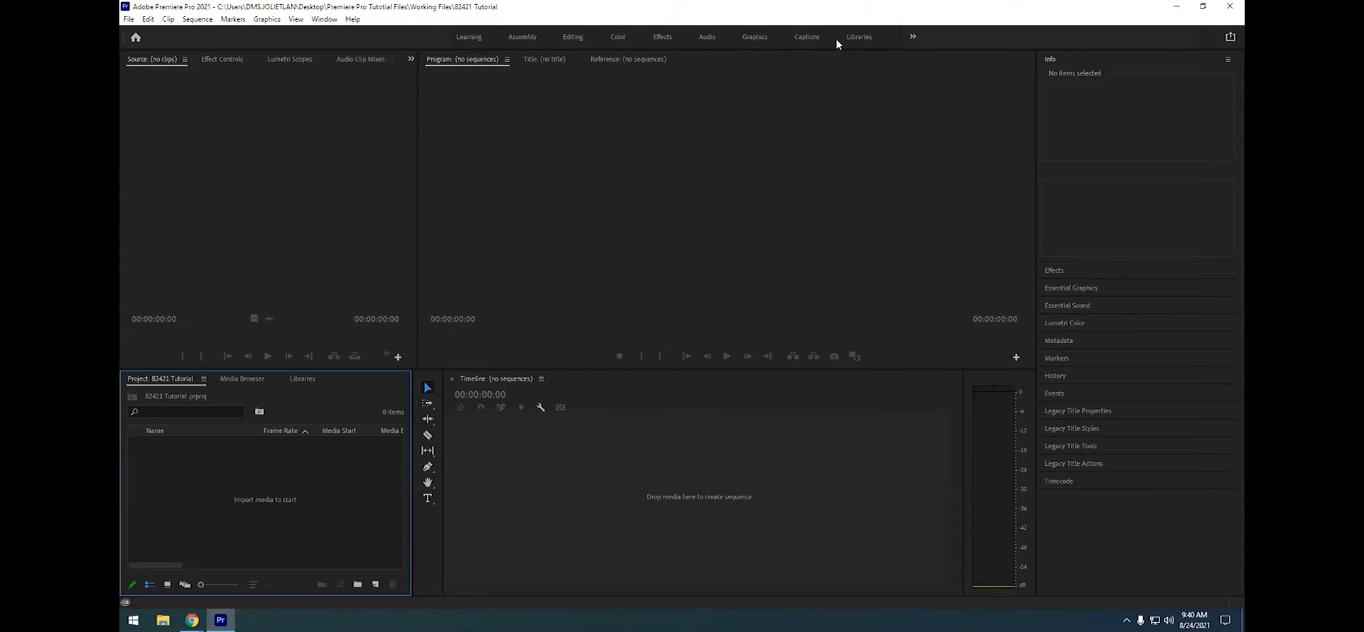
Look through the Learning, Assembly, All Panels and Audio workspaces, and settle on the Editing workspace
click(472, 37)
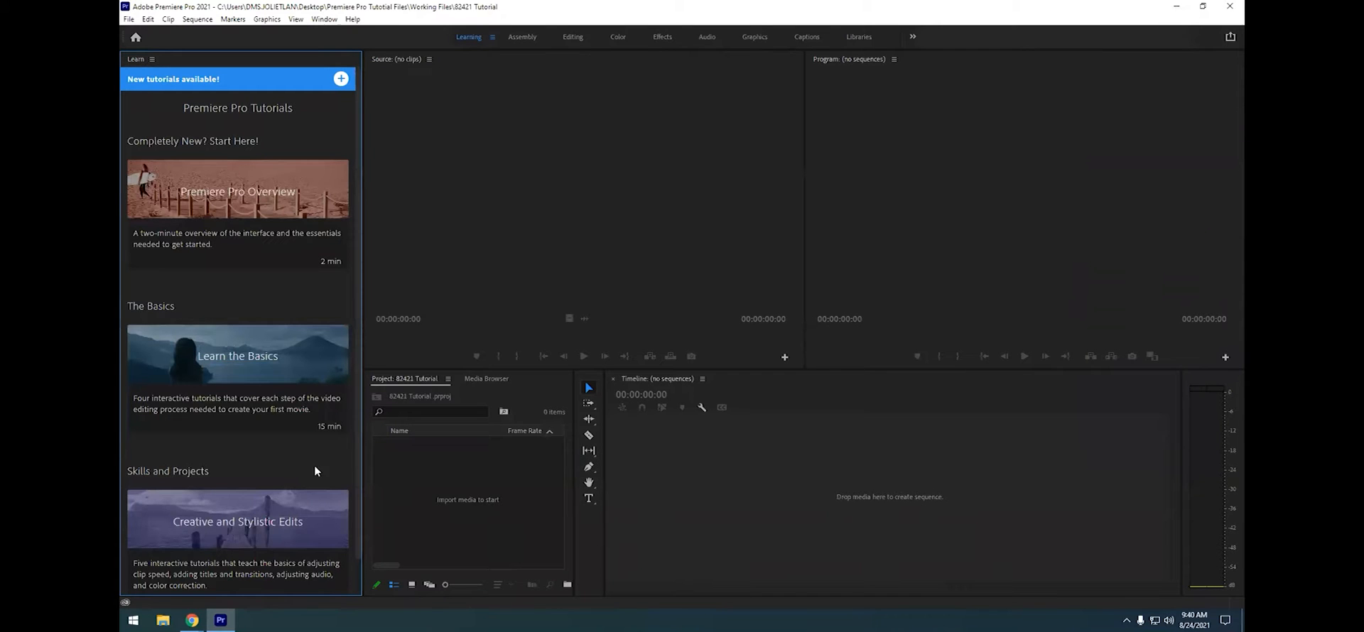
click(526, 37)
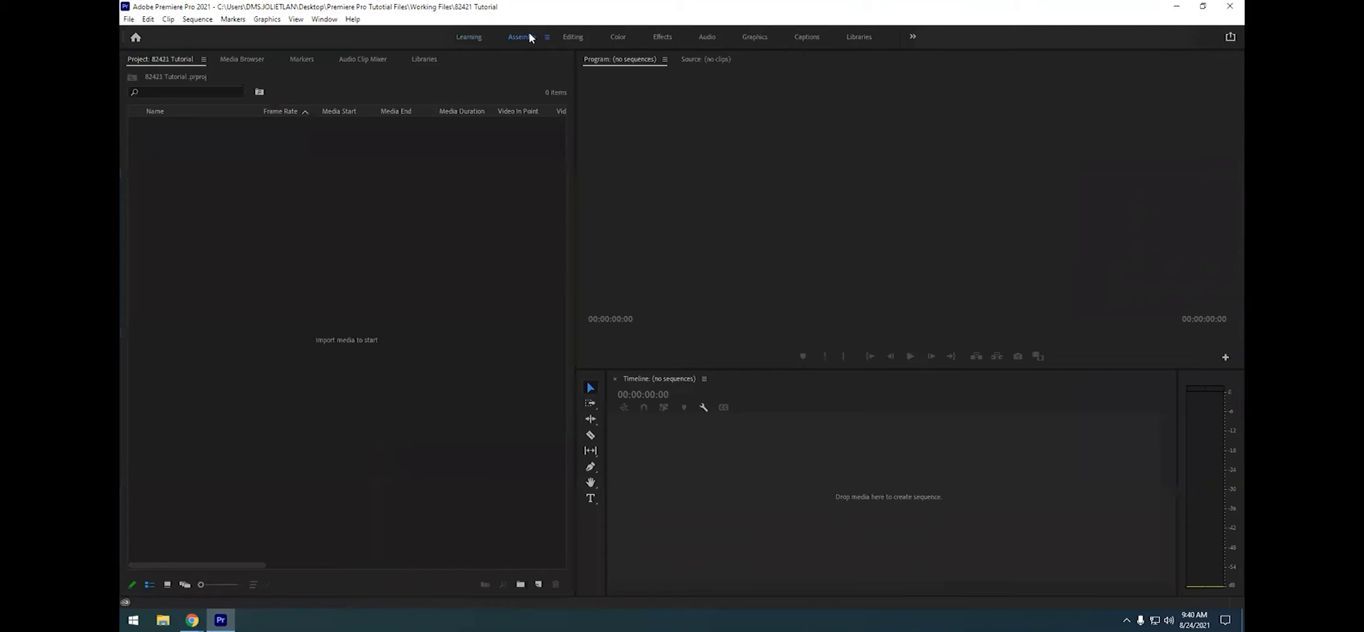
click(571, 38)
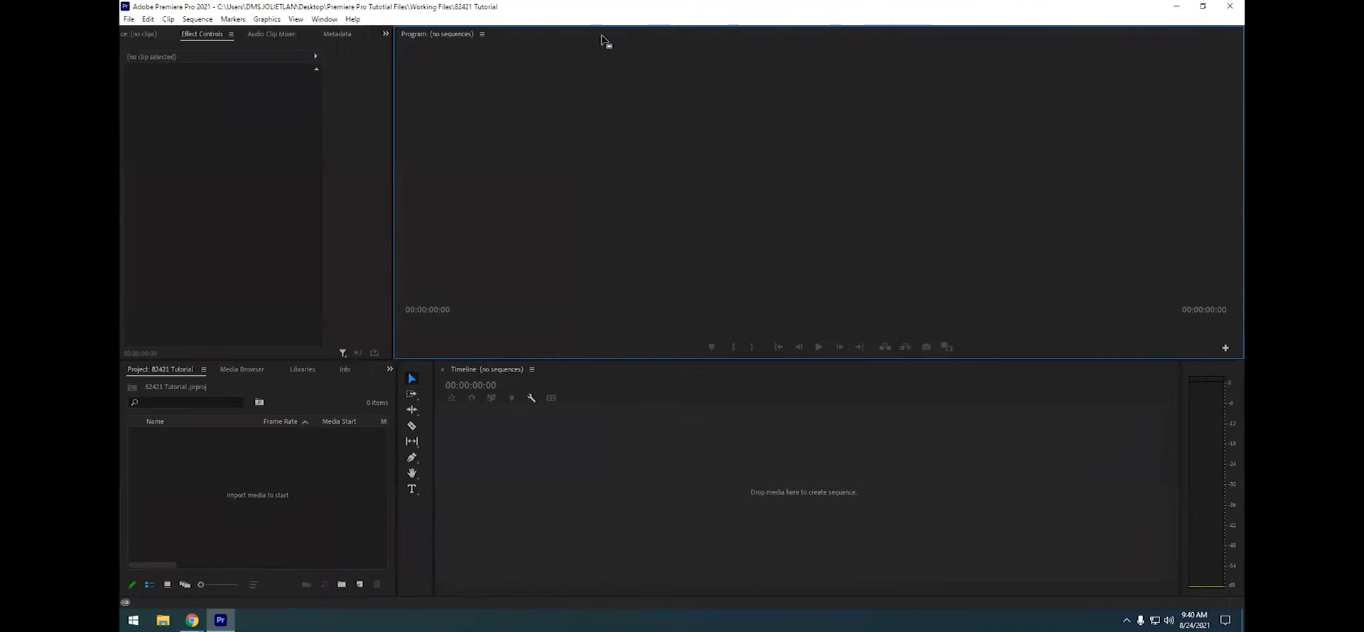
click(333, 21)
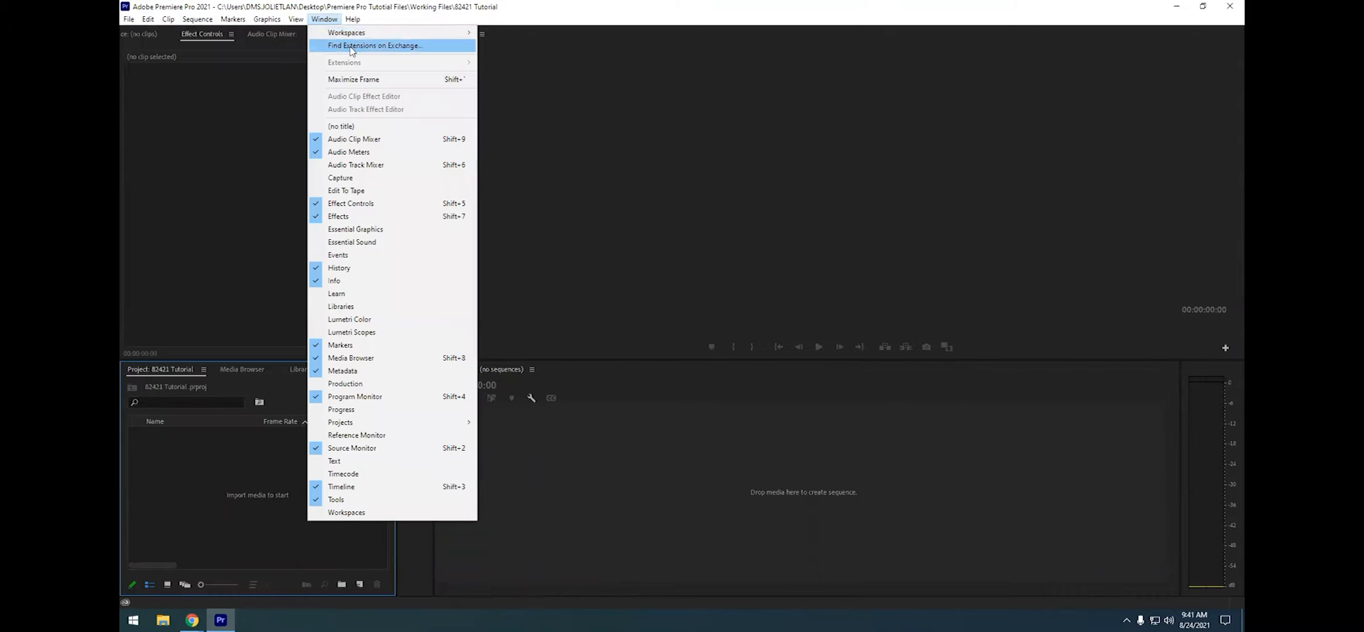
mouse_move(362, 34)
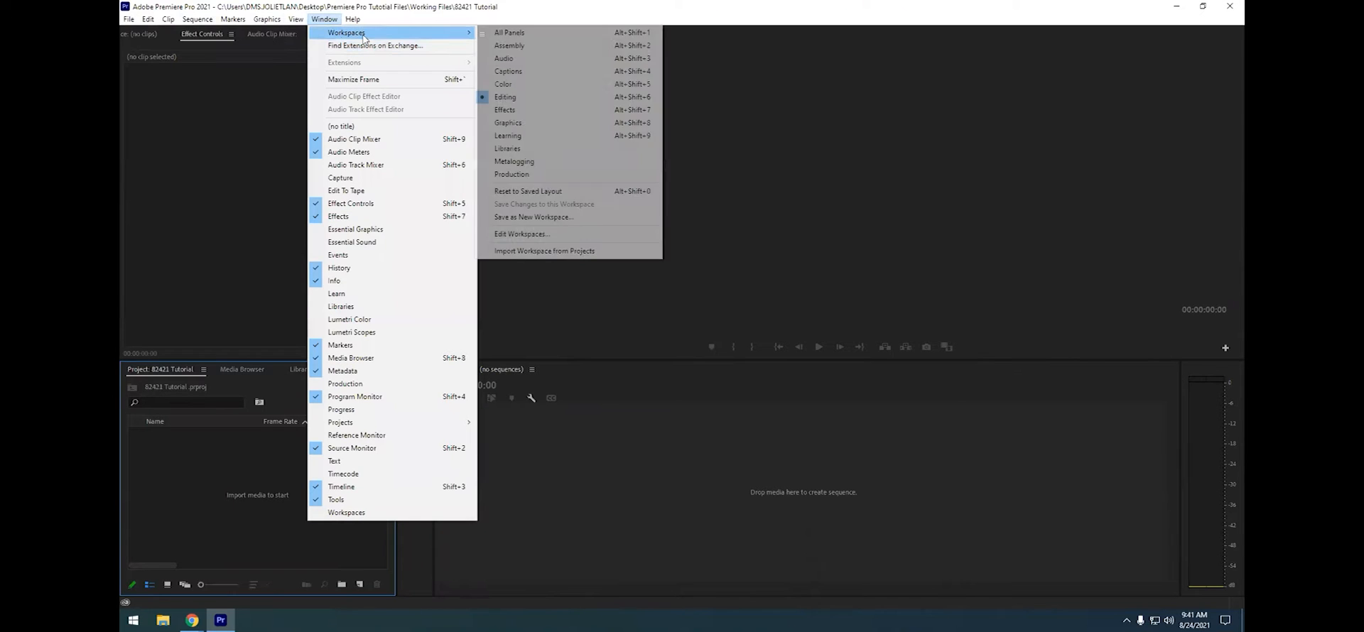
click(534, 34)
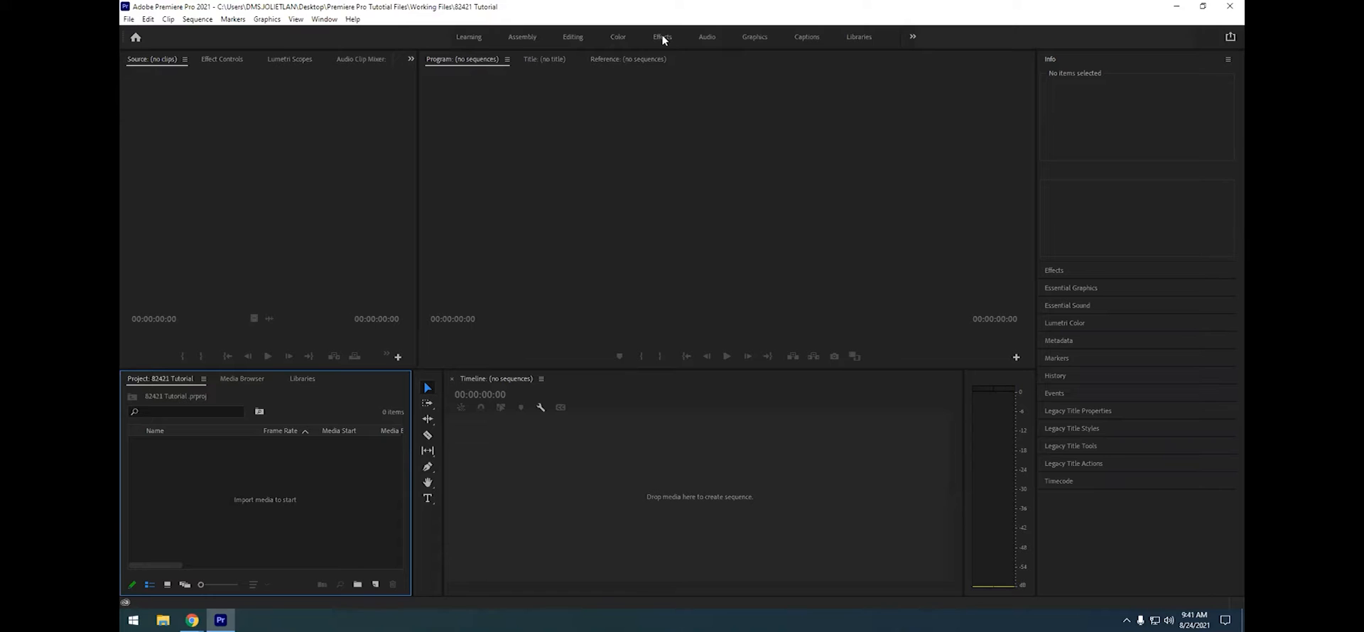
click(707, 37)
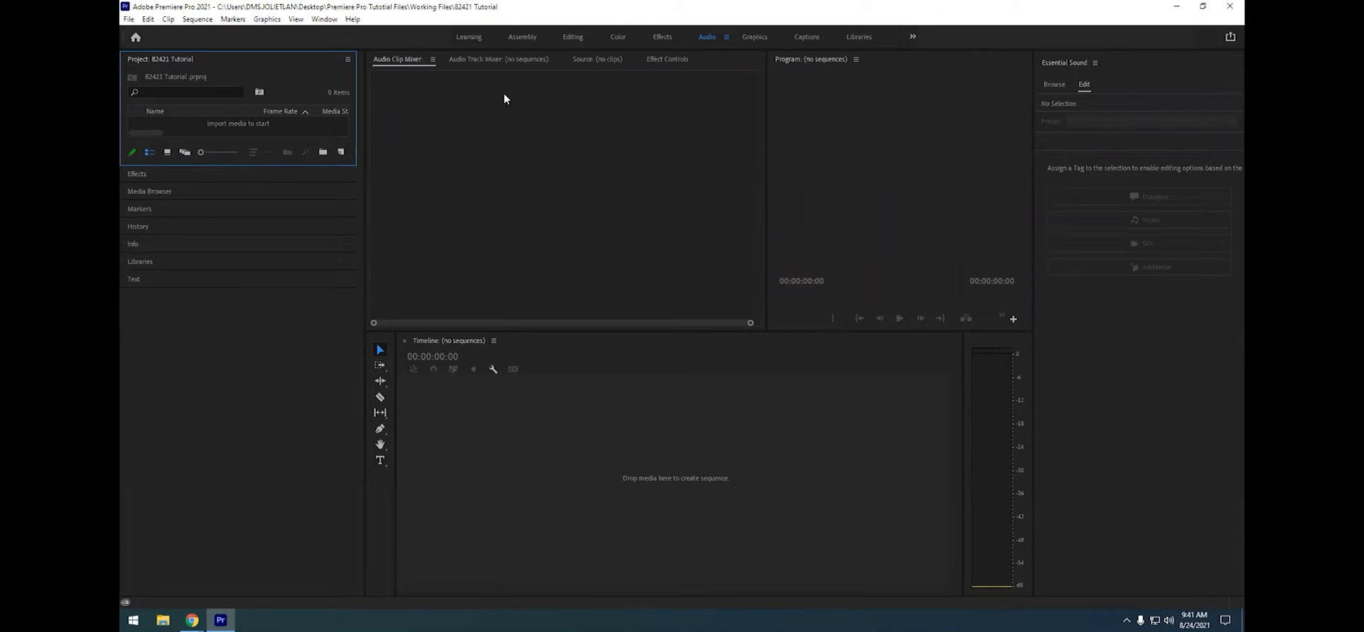
click(569, 36)
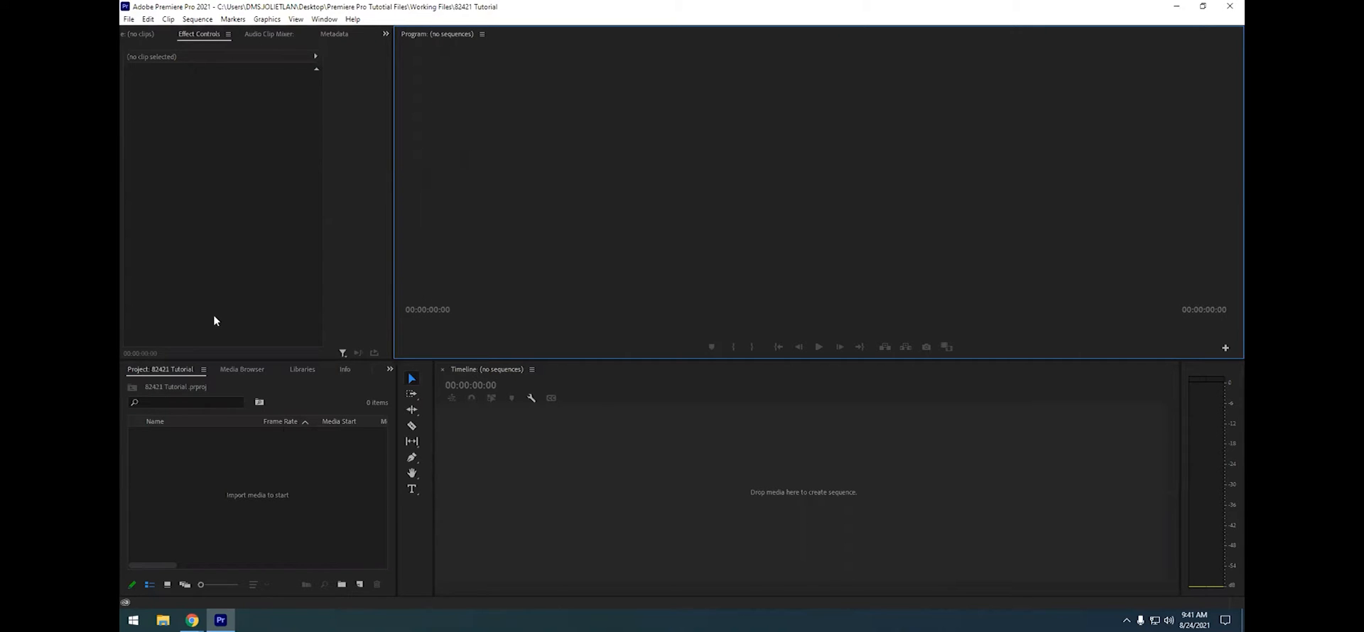
Import the Audio, Footage DMS Tutorial and Graphics folders from Premiere Pro Tutotial Files into the project
click(129, 19)
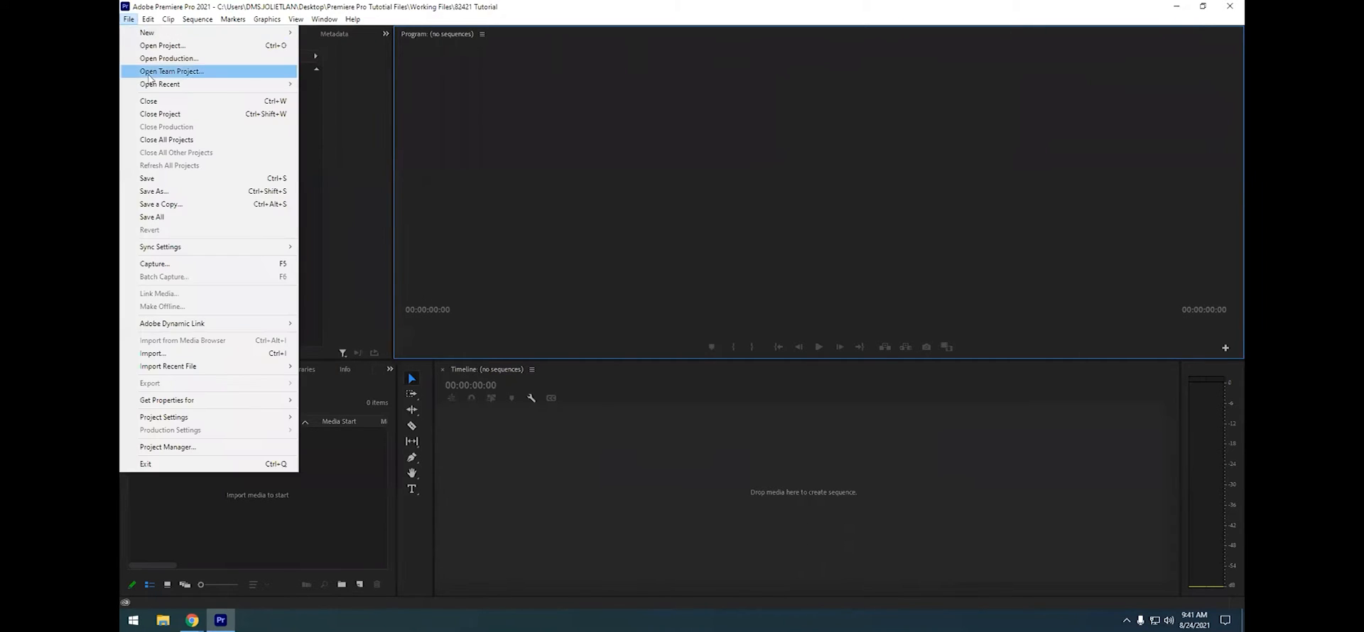
click(195, 358)
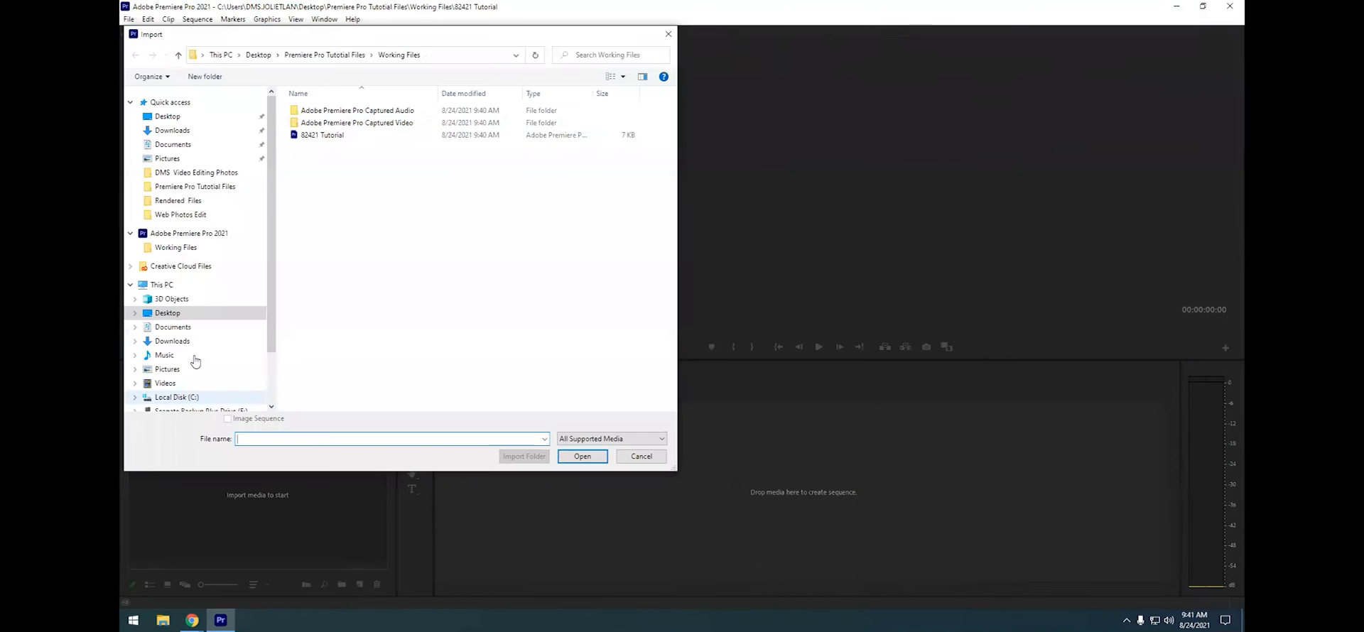
click(343, 60)
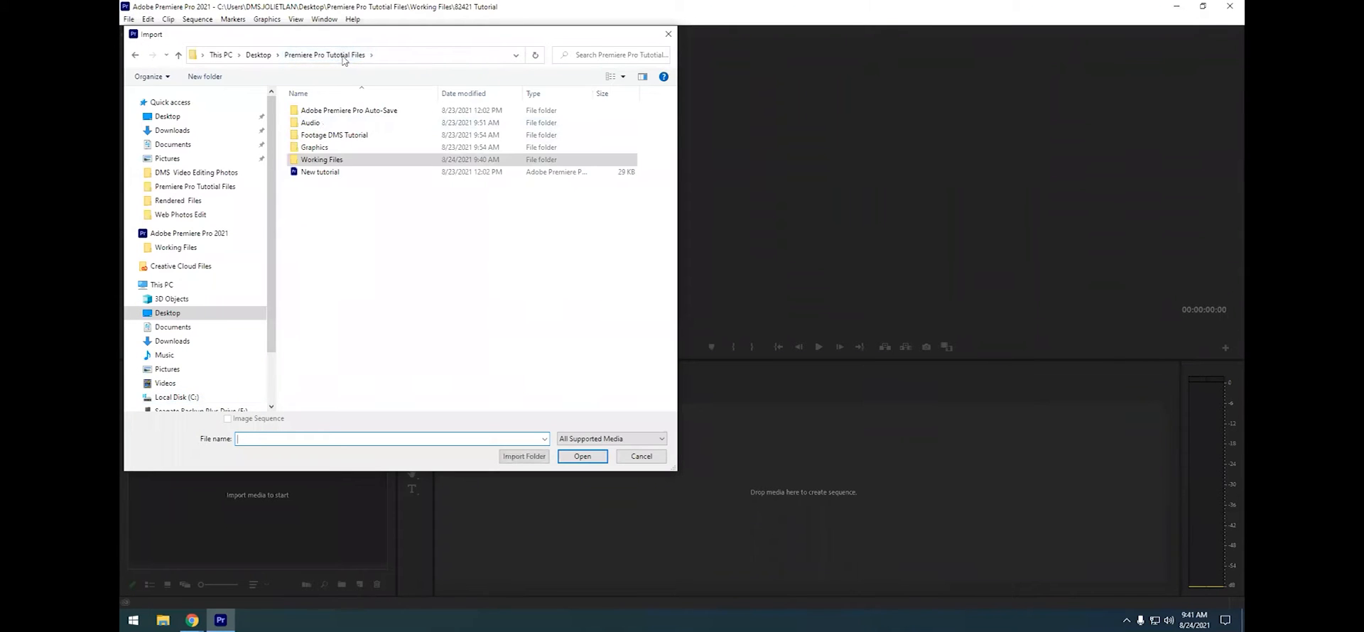
click(319, 126)
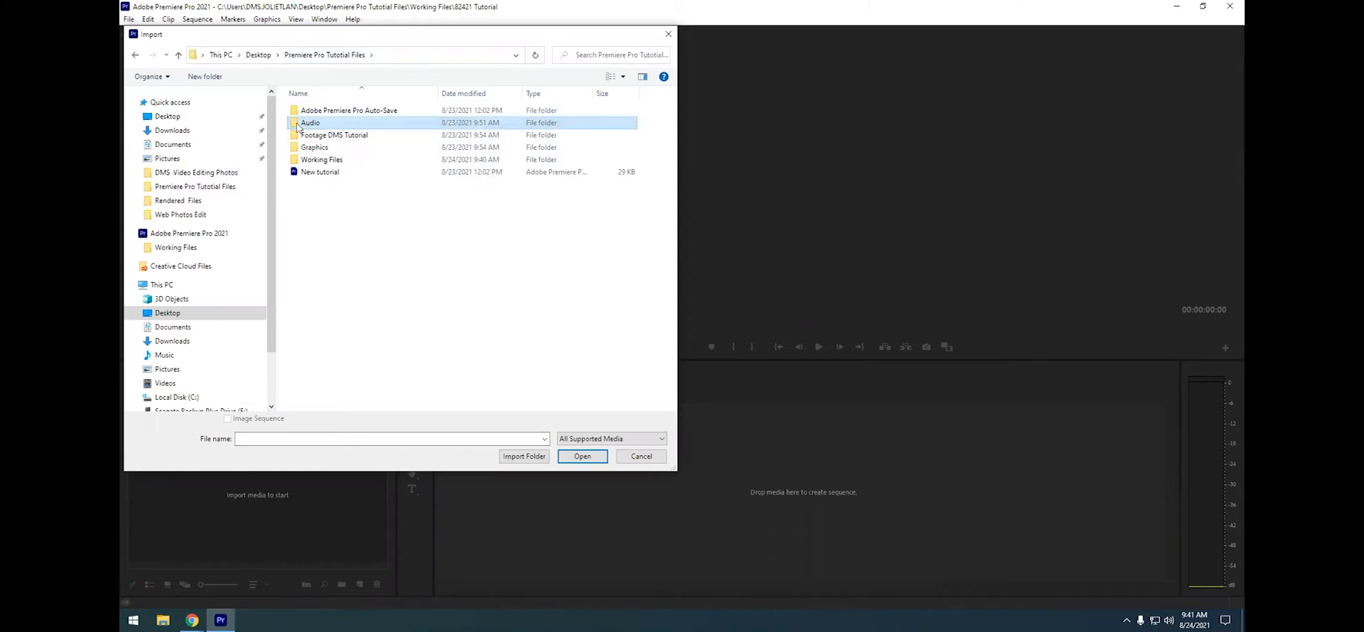
double_click(298, 125)
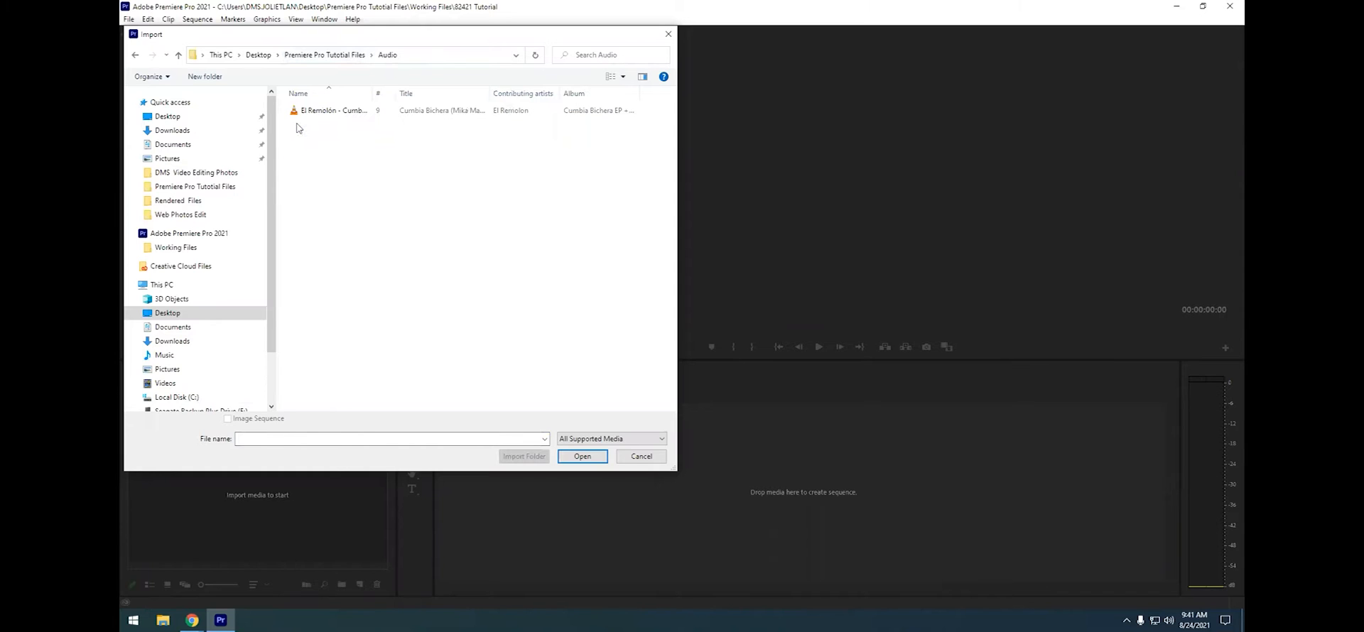
click(345, 112)
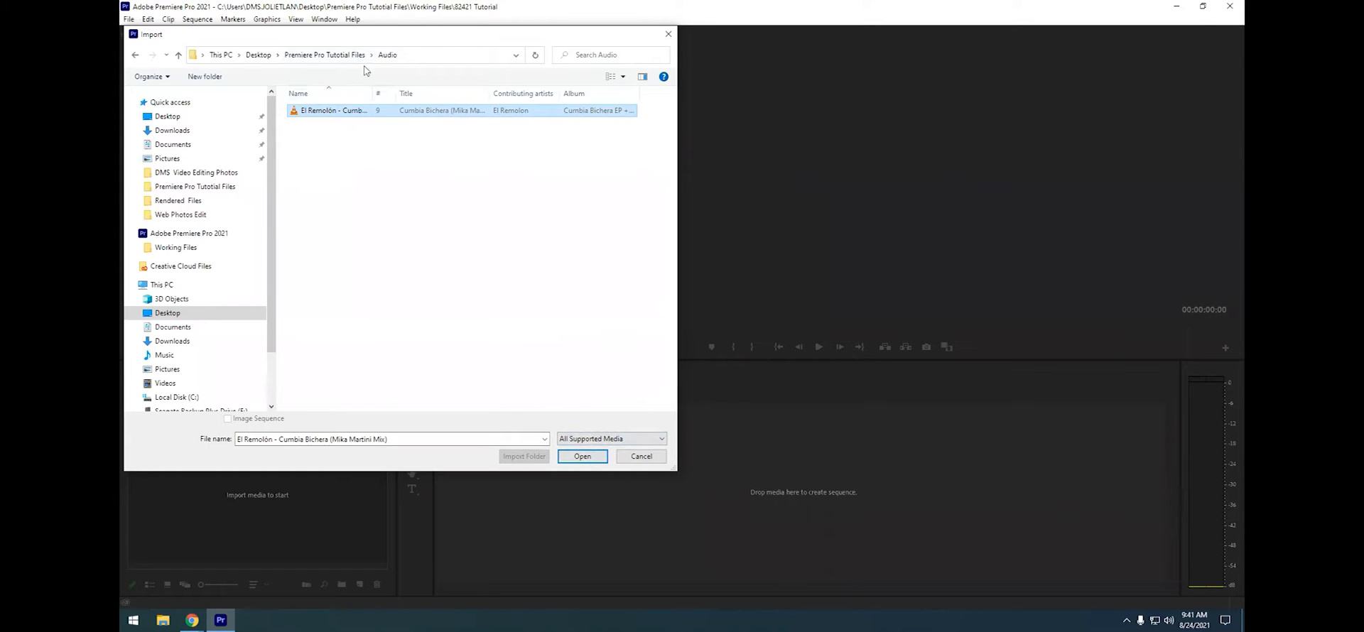
click(324, 54)
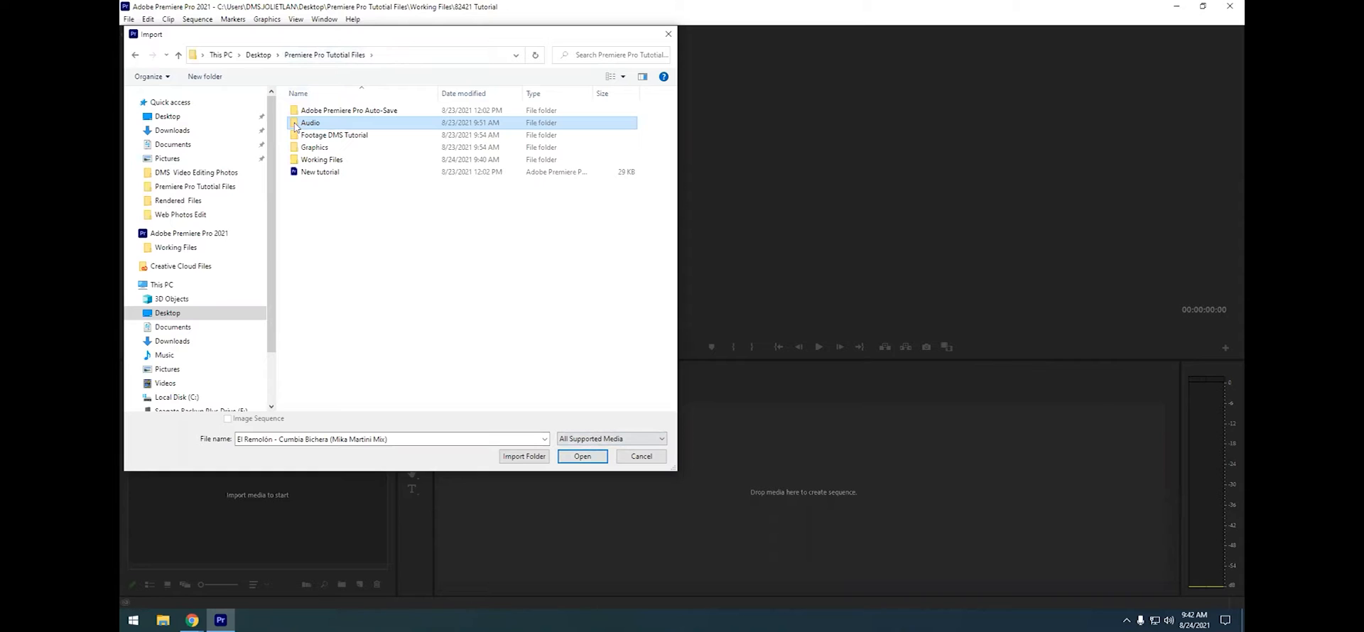
click(525, 460)
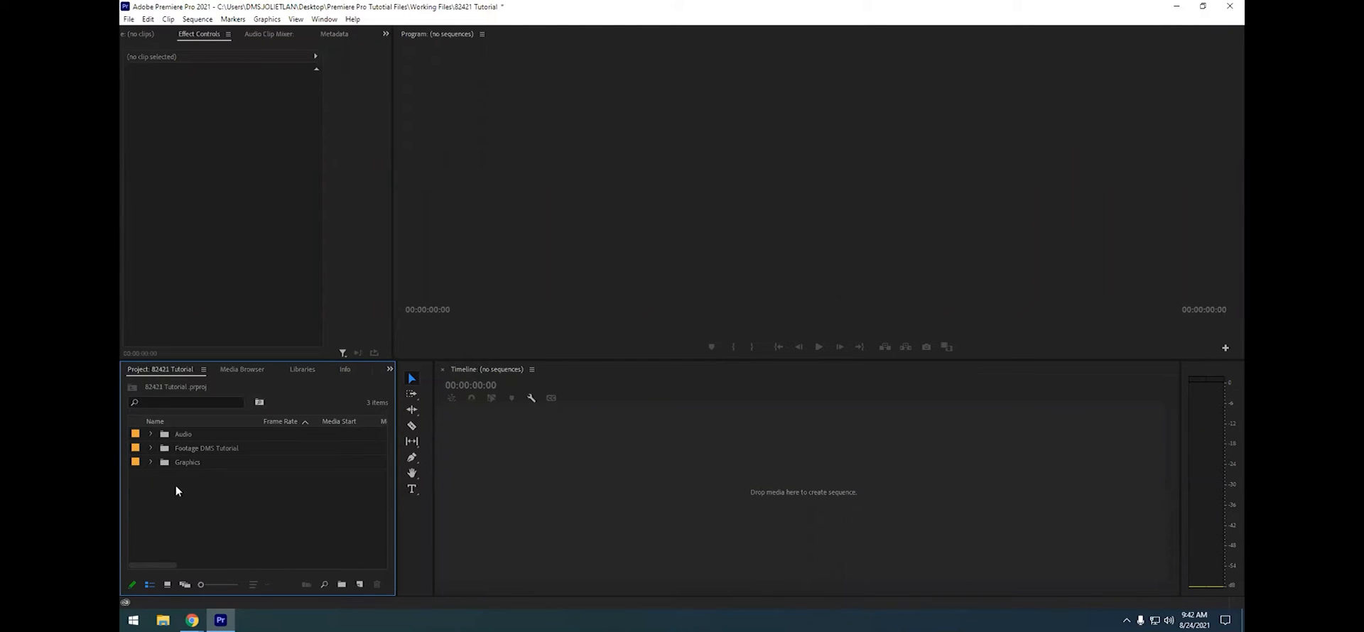
Examine the contents of the imported Audio, Footage DMS Tutorial and Graphics bins, including the 3D Prints footage
click(151, 434)
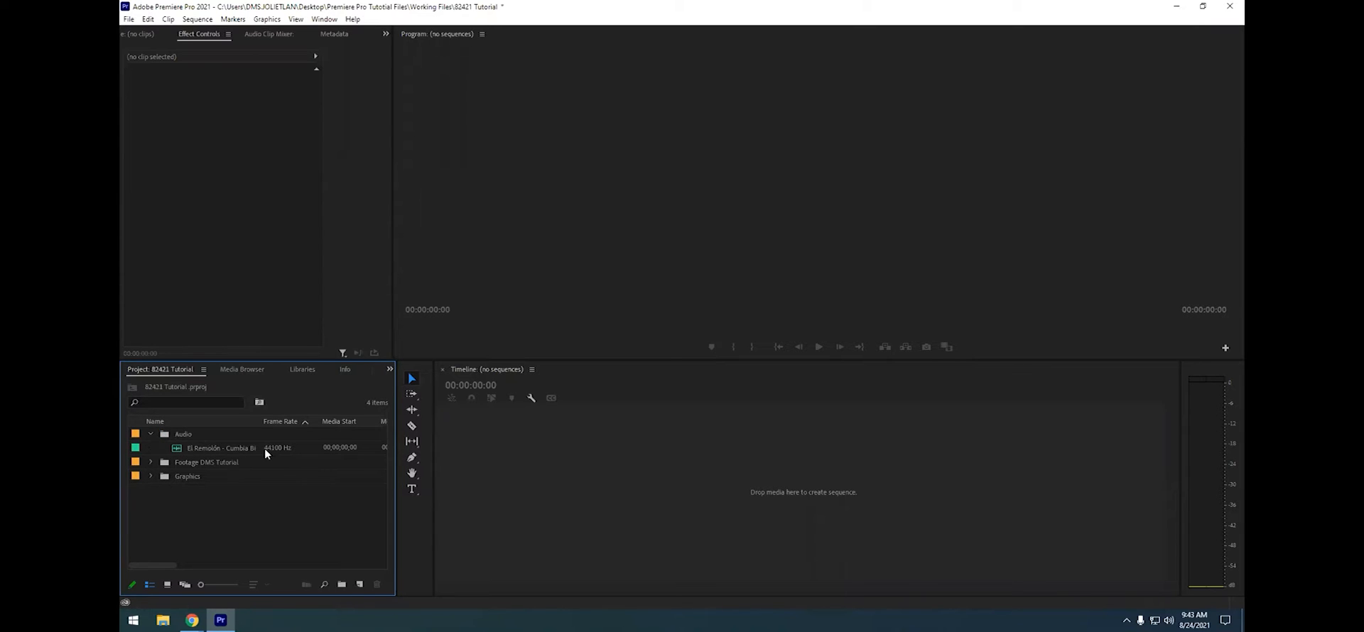
click(153, 459)
click(208, 463)
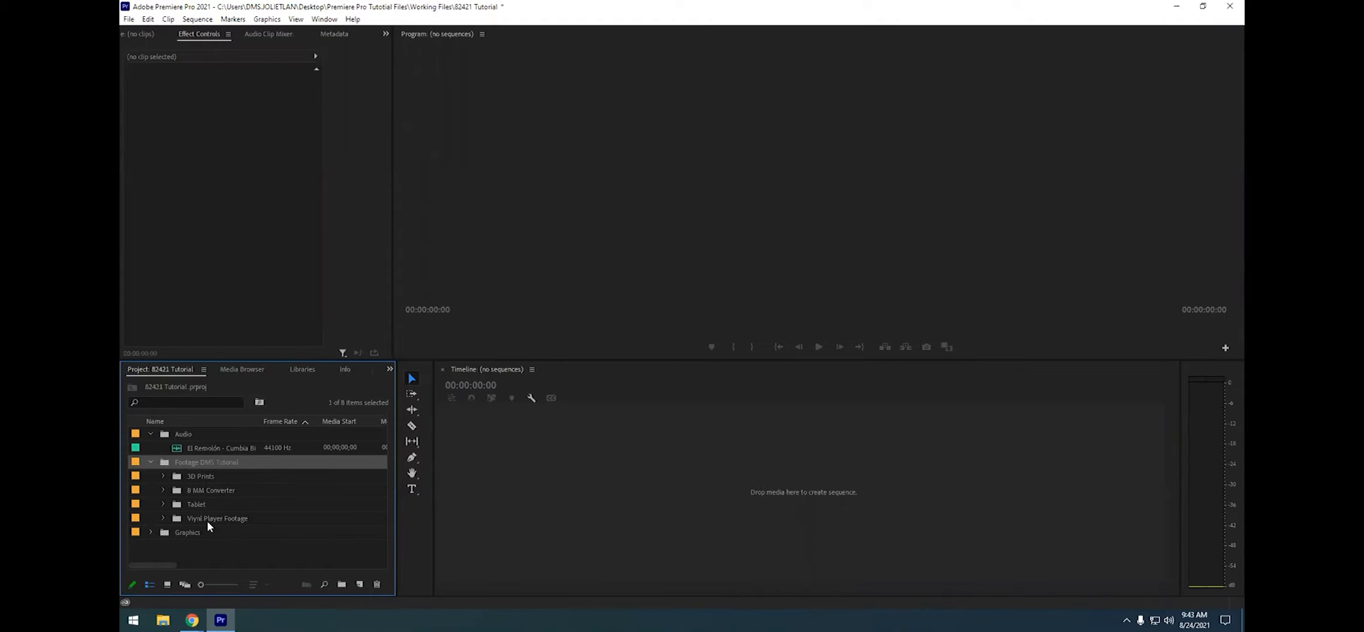
click(164, 476)
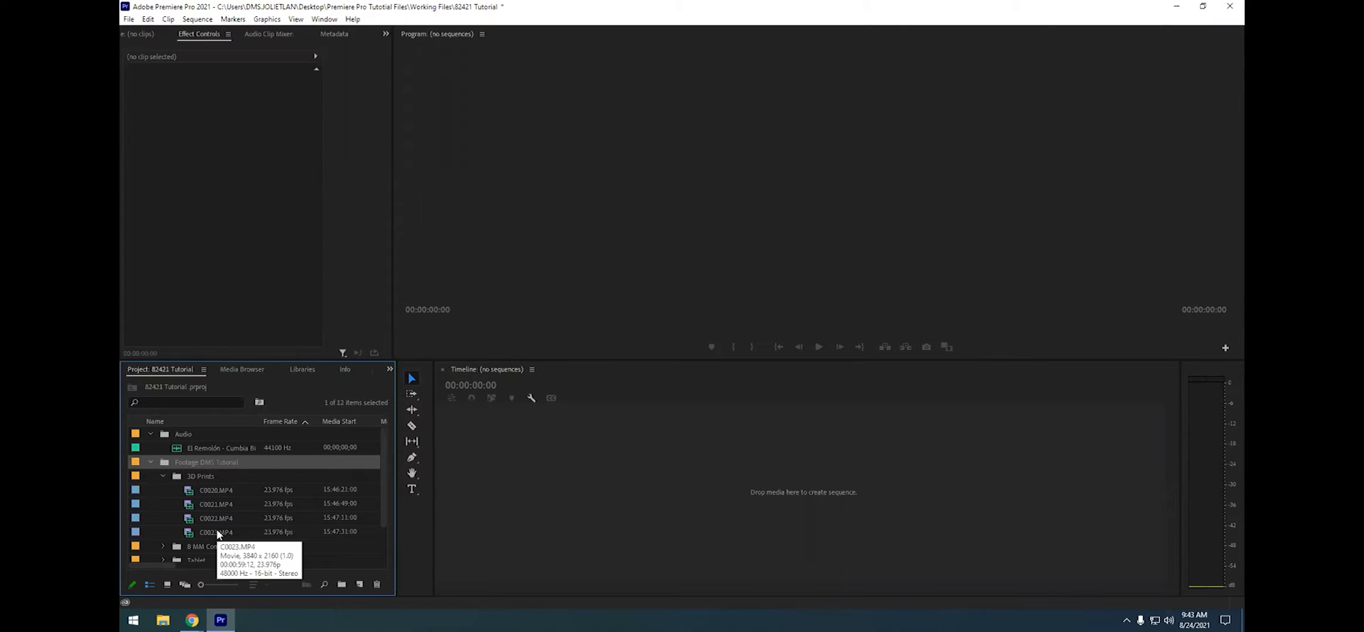
click(164, 476)
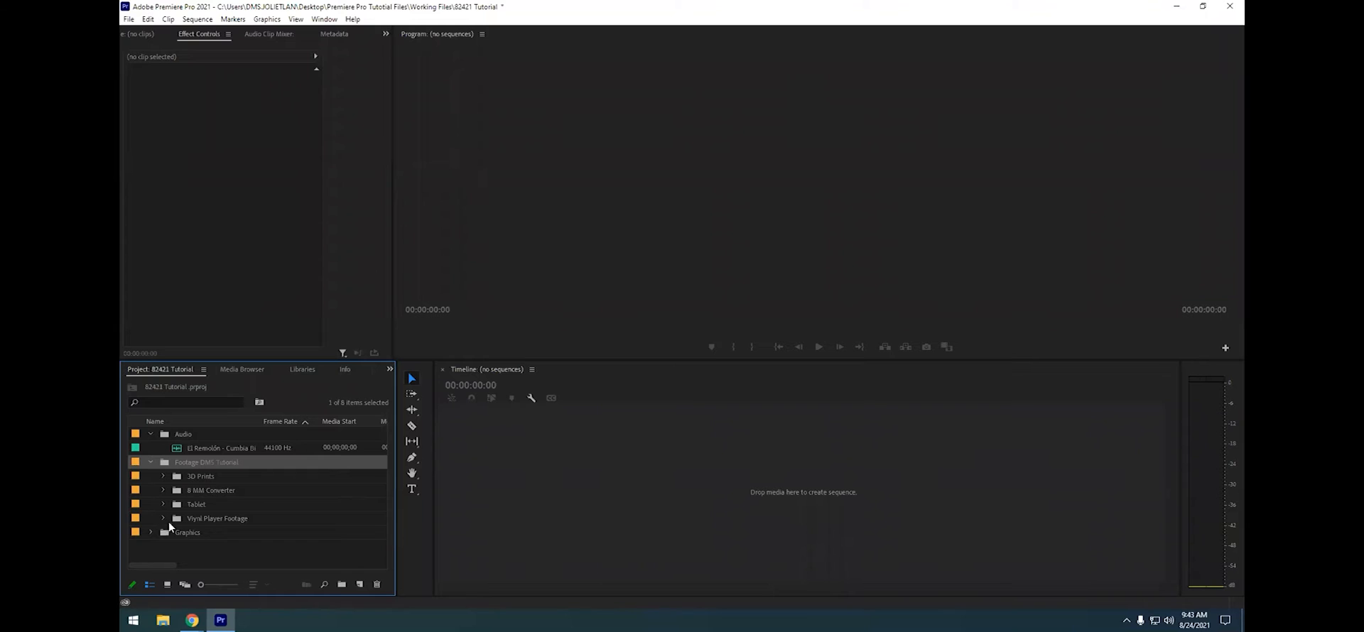
click(149, 531)
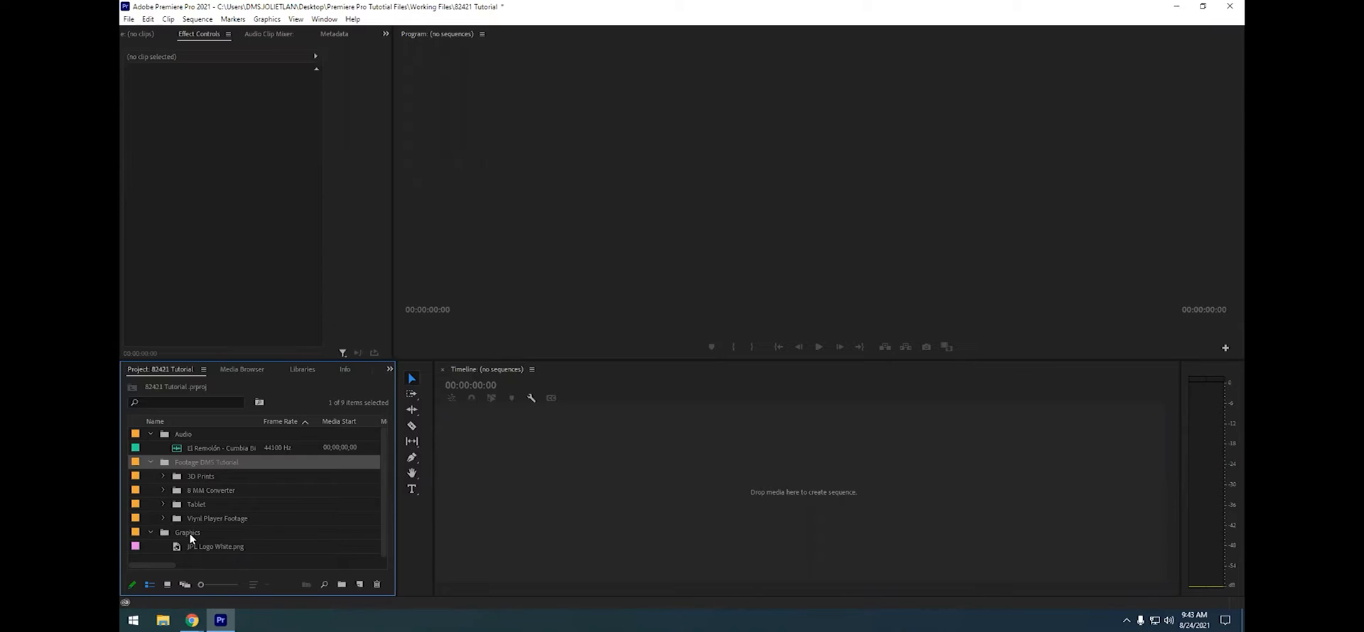
click(150, 532)
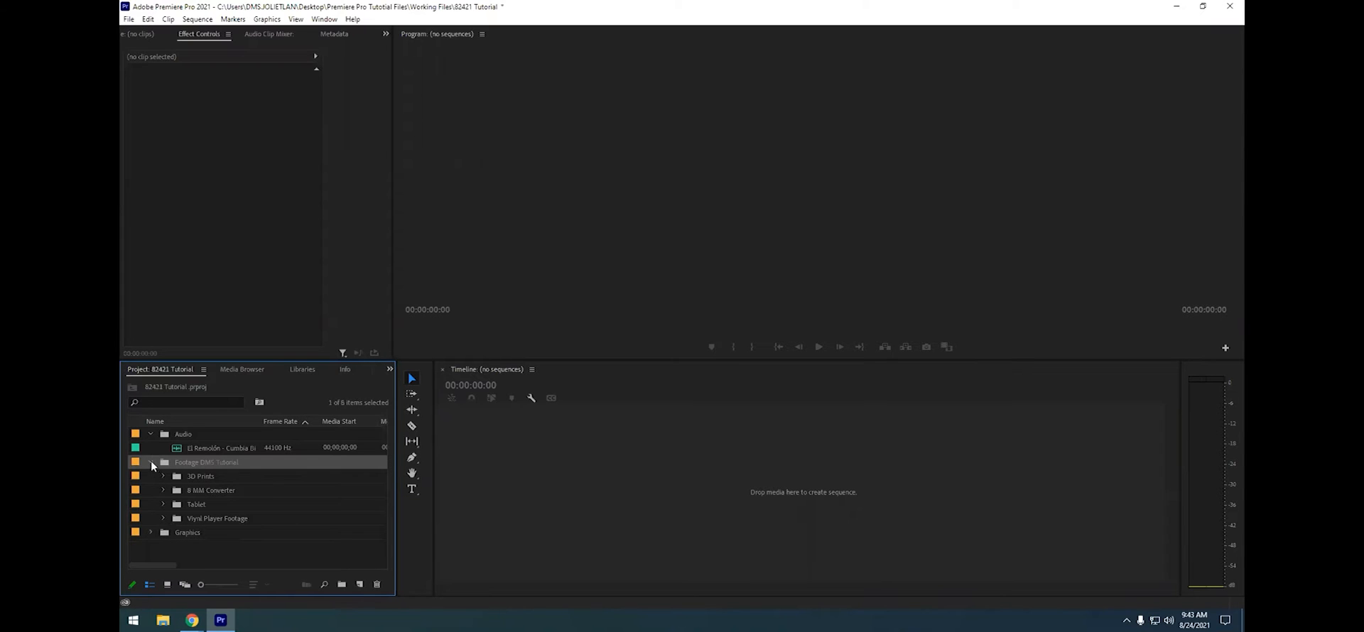
click(150, 460)
click(151, 462)
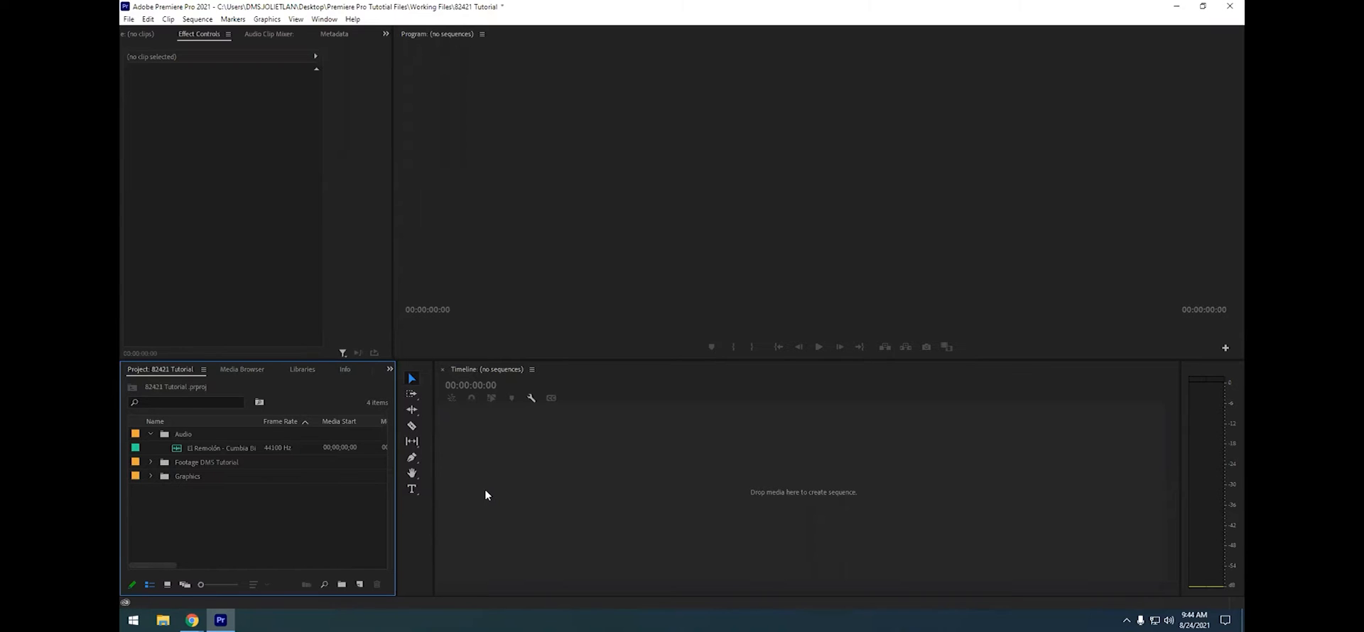
Create a sequence from the C0014.MP4 clip in the 8 MM Converter bin of Footage DMS Tutorial
click(151, 461)
click(190, 507)
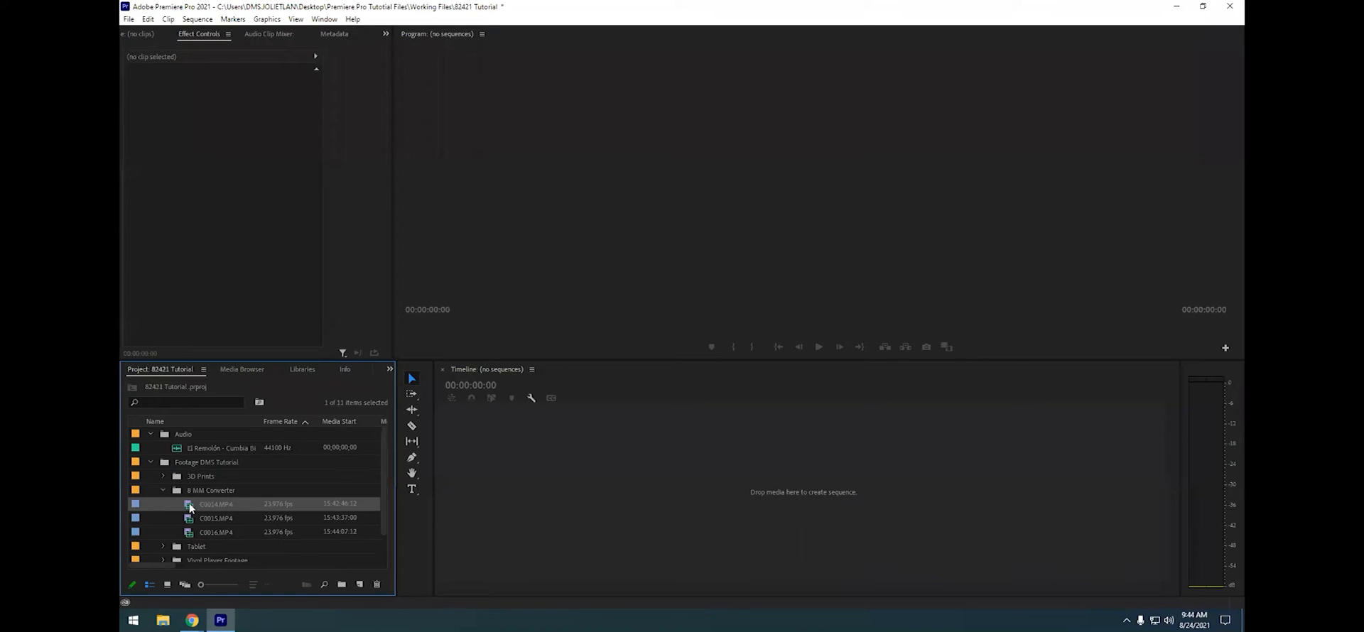
drag(232, 512, 511, 517)
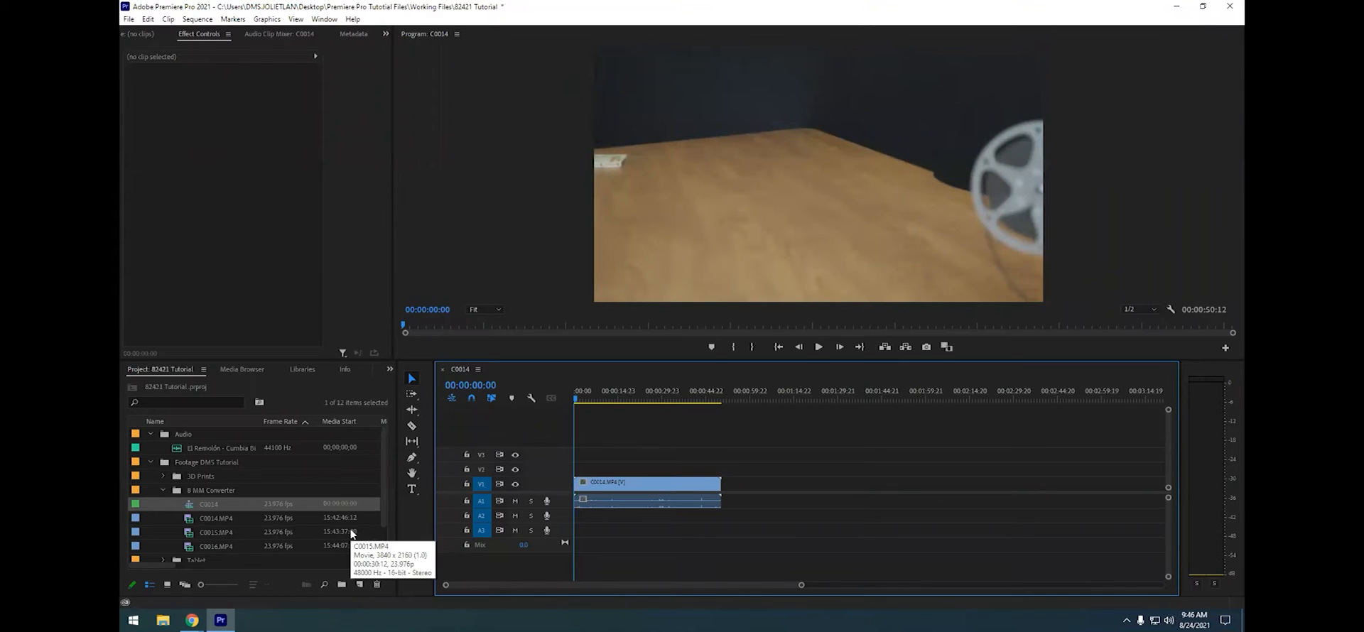
Mark source clip C0014.MP4 from 15:43:12:01 to 15:43:20:11 and place that excerpt on V1 and A1 shortly after the full clip
double_click(191, 523)
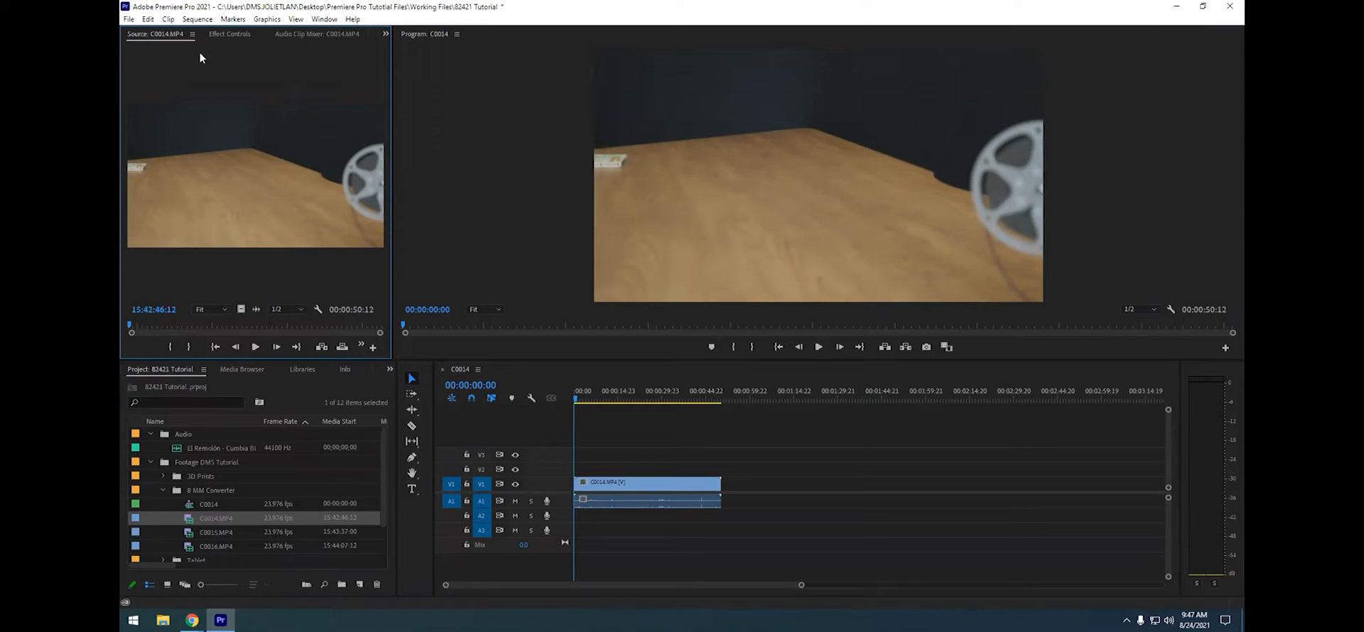
click(255, 347)
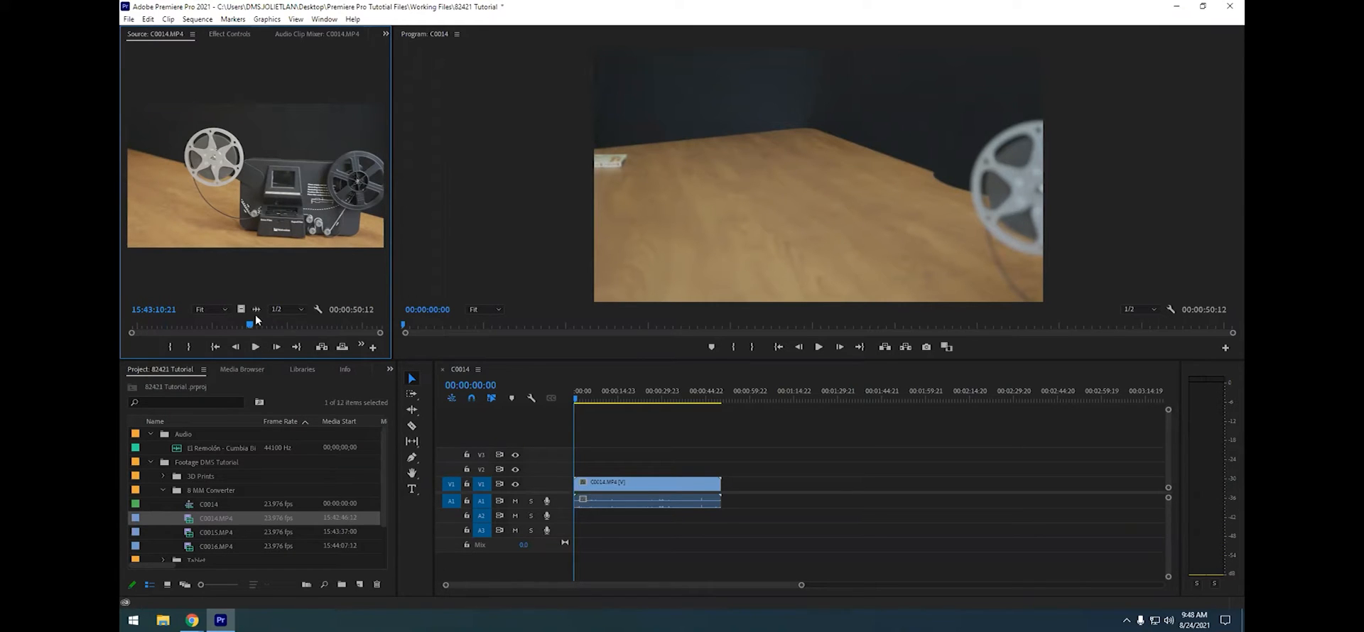
mouse_move(251, 327)
mouse_down()
mouse_move(272, 328)
mouse_move(228, 329)
mouse_move(259, 324)
mouse_up()
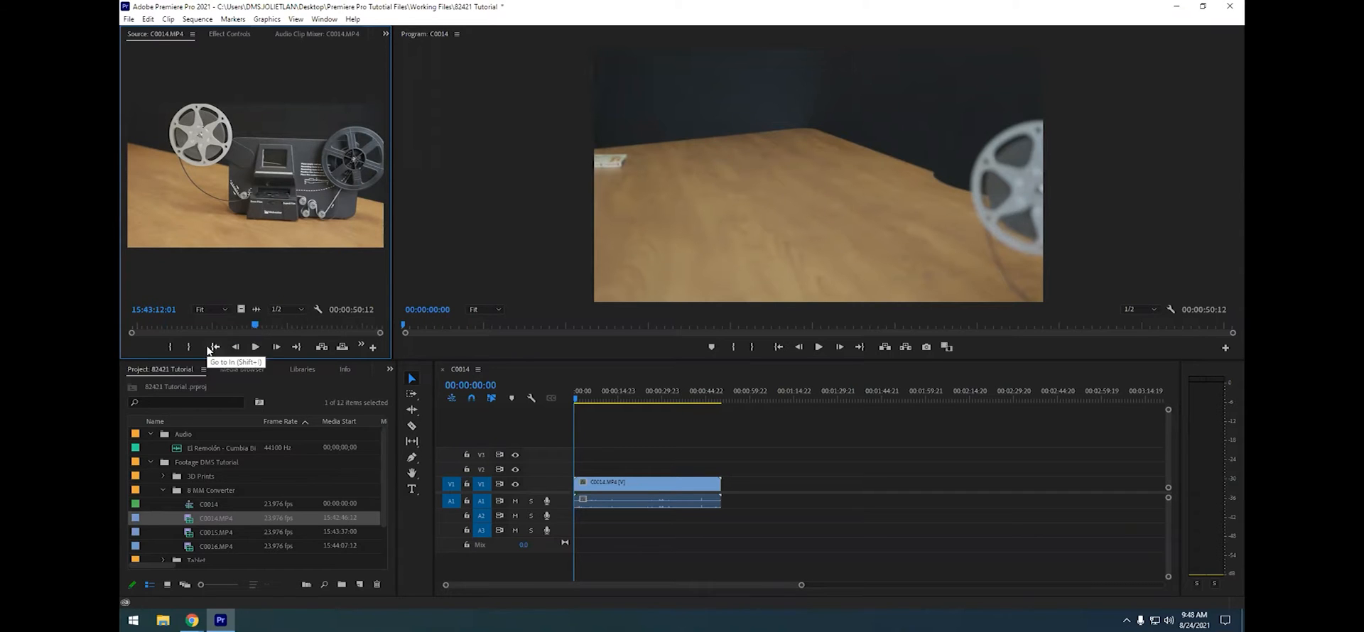
click(169, 345)
drag(258, 325, 299, 326)
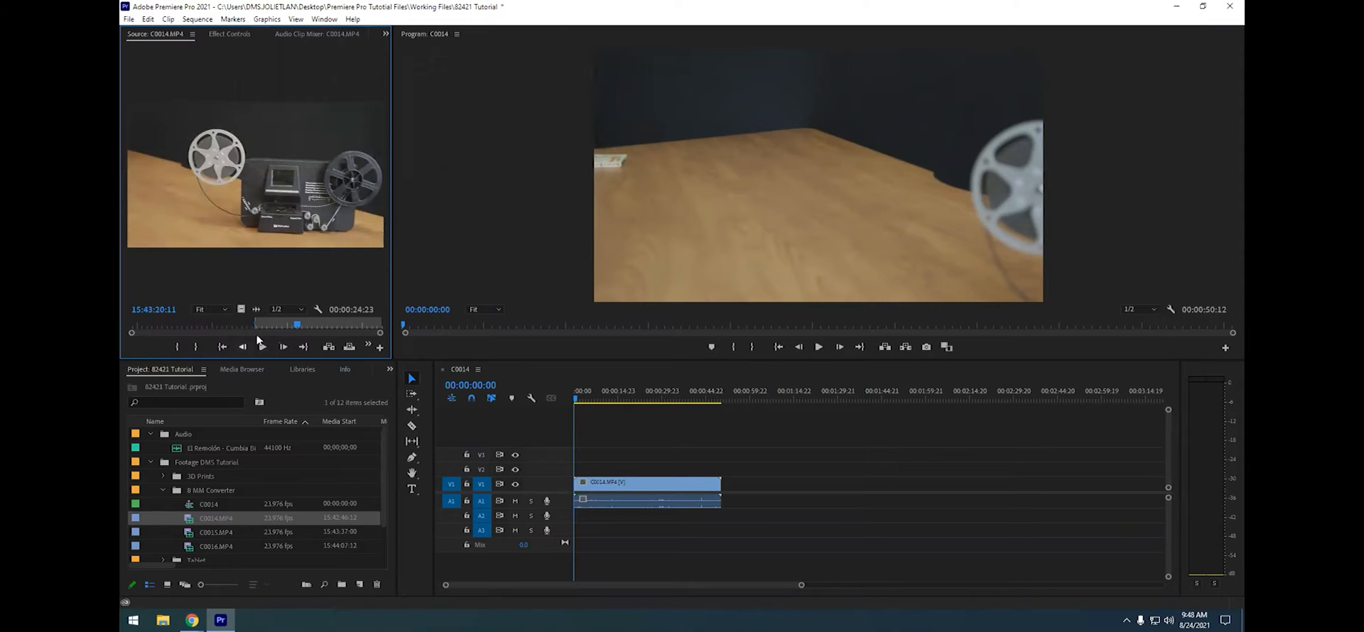
click(196, 346)
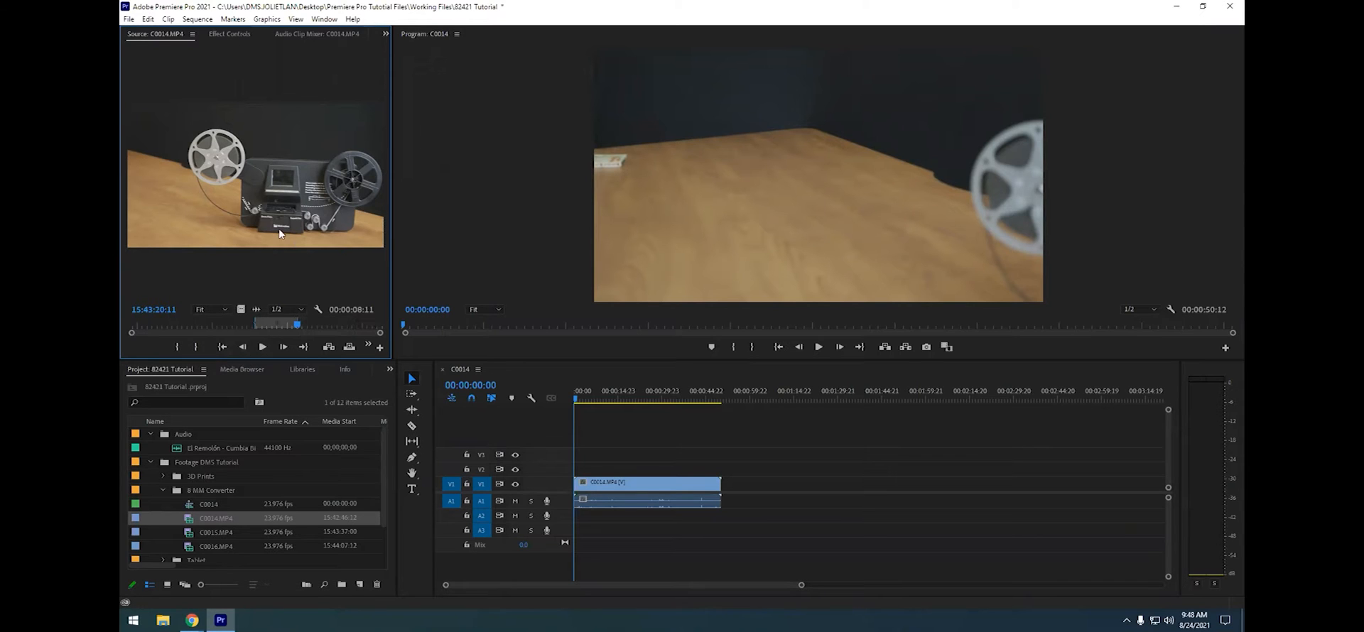
drag(354, 300, 738, 491)
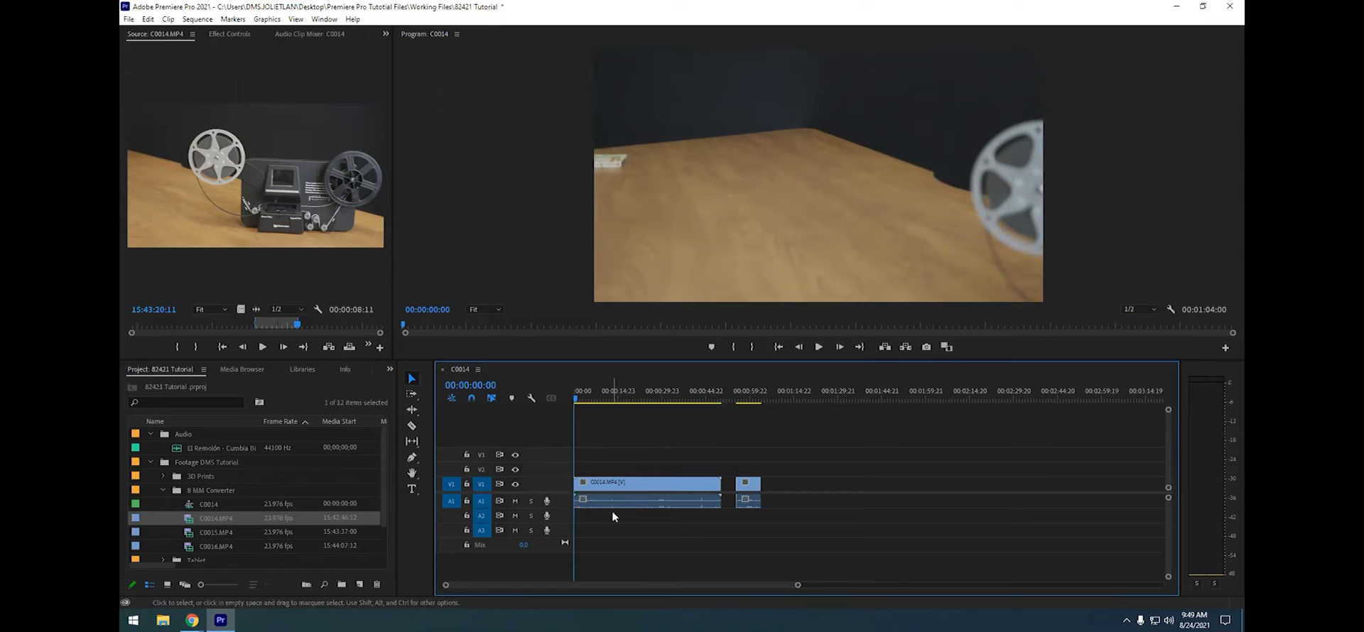
Unlink the video and audio of the full C0014.MP4 clip and check that each part selects separately
click(628, 485)
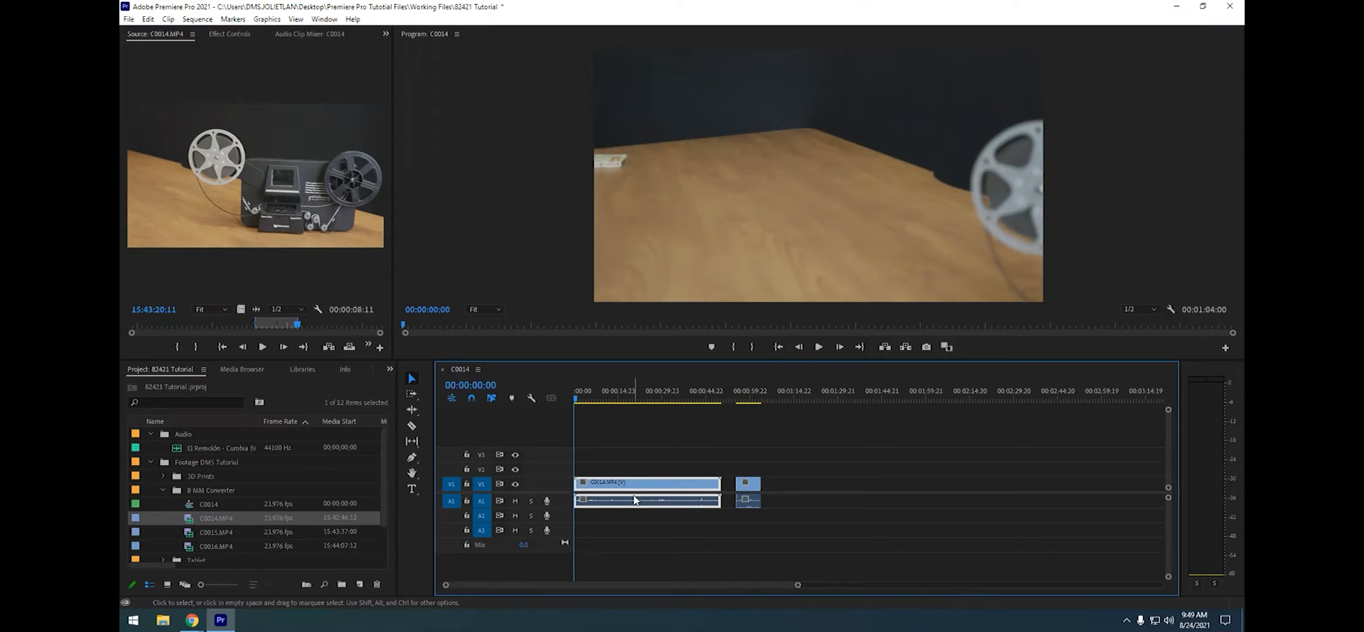
right_click(670, 490)
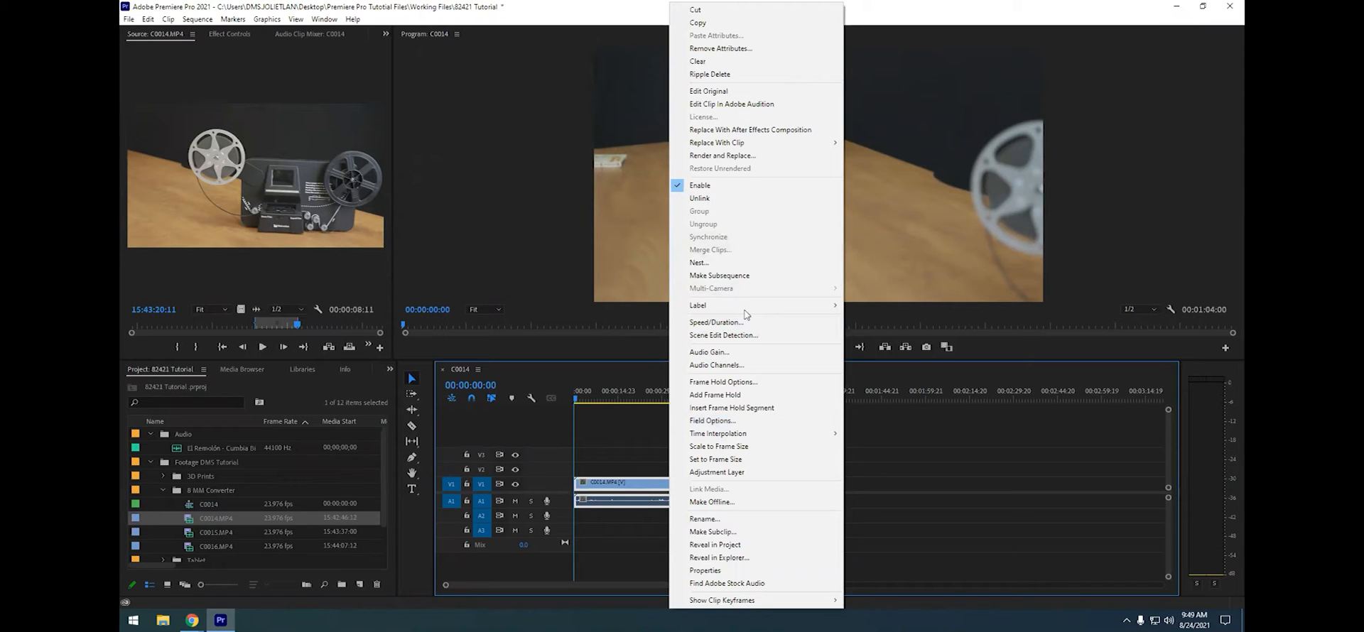
click(699, 198)
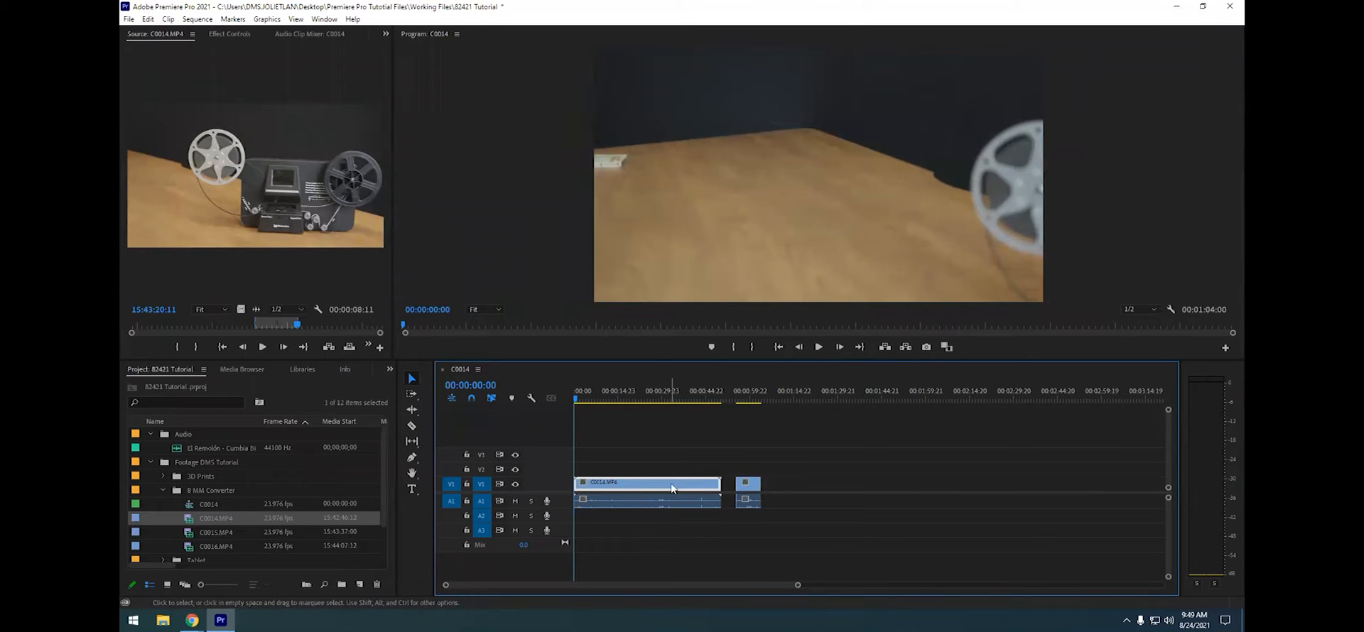
click(670, 463)
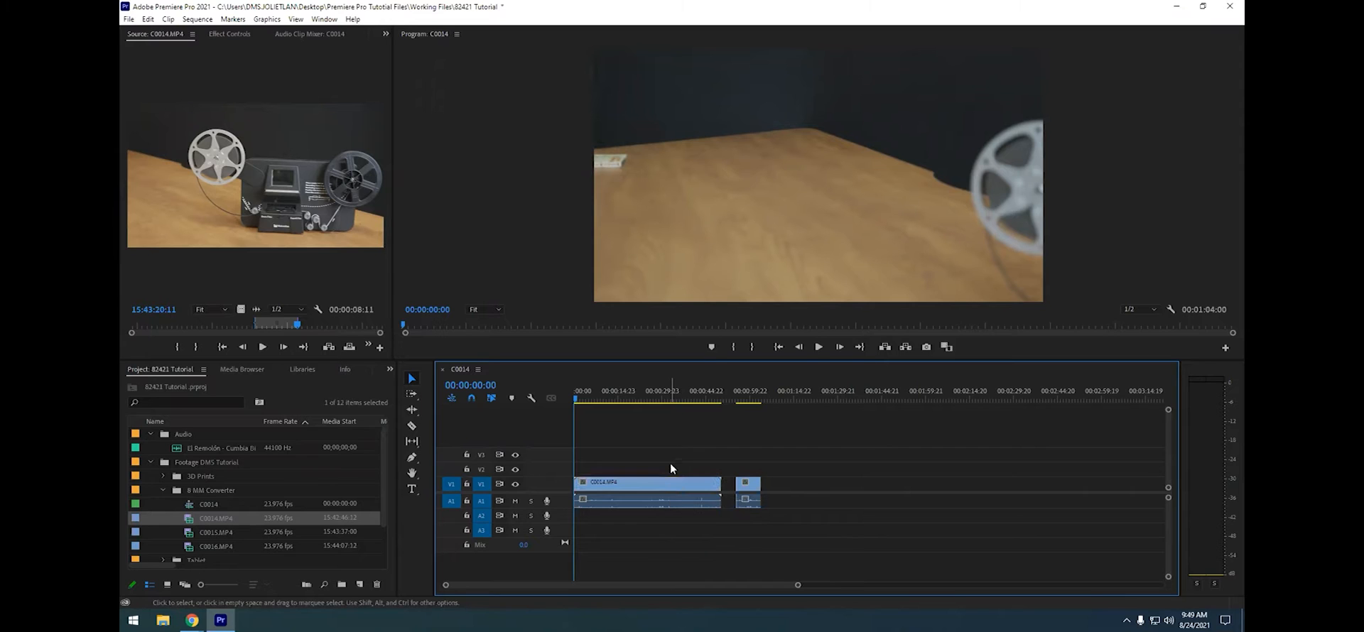
click(680, 500)
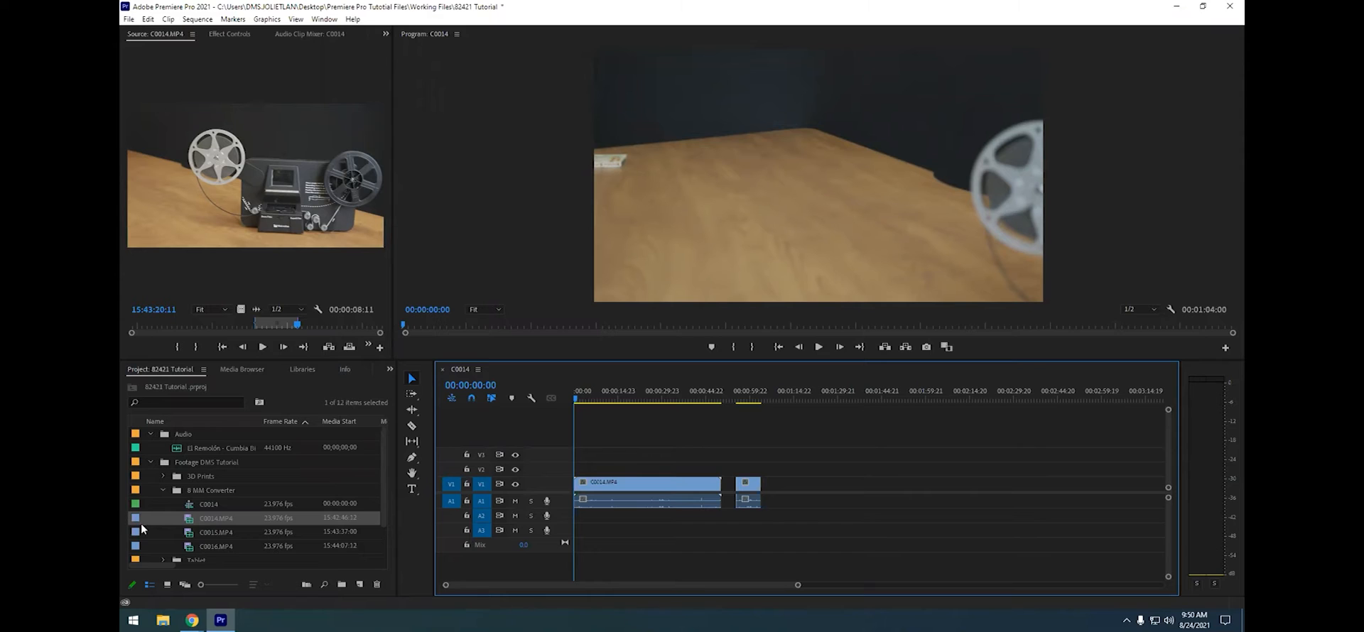
Place JPL Logo White.png from the Graphics bin on V2, above the later part of the full C0014.MP4 clip
click(166, 488)
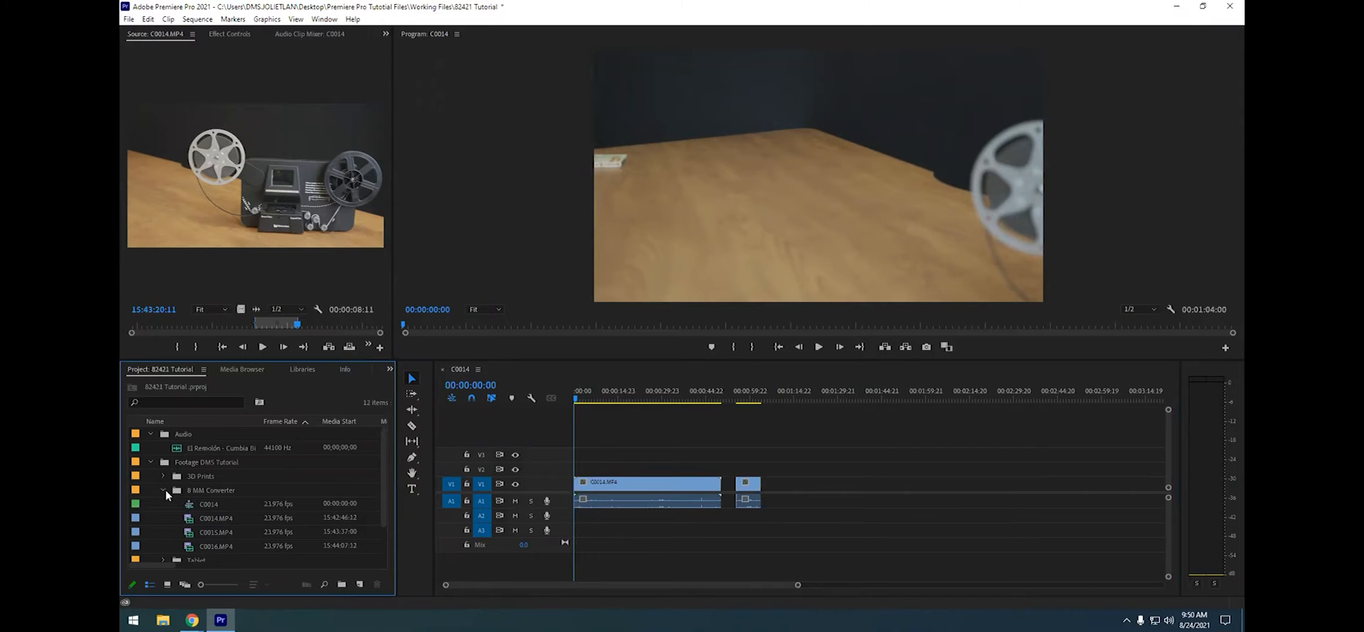
click(150, 532)
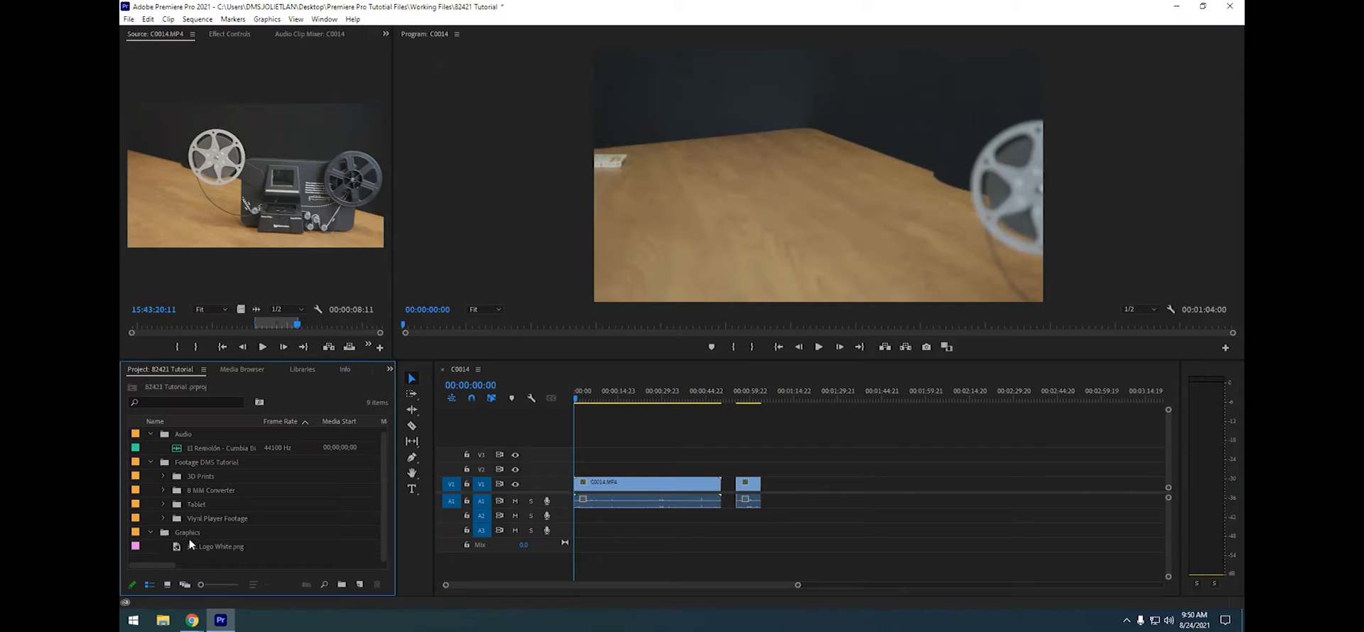
drag(177, 544, 684, 468)
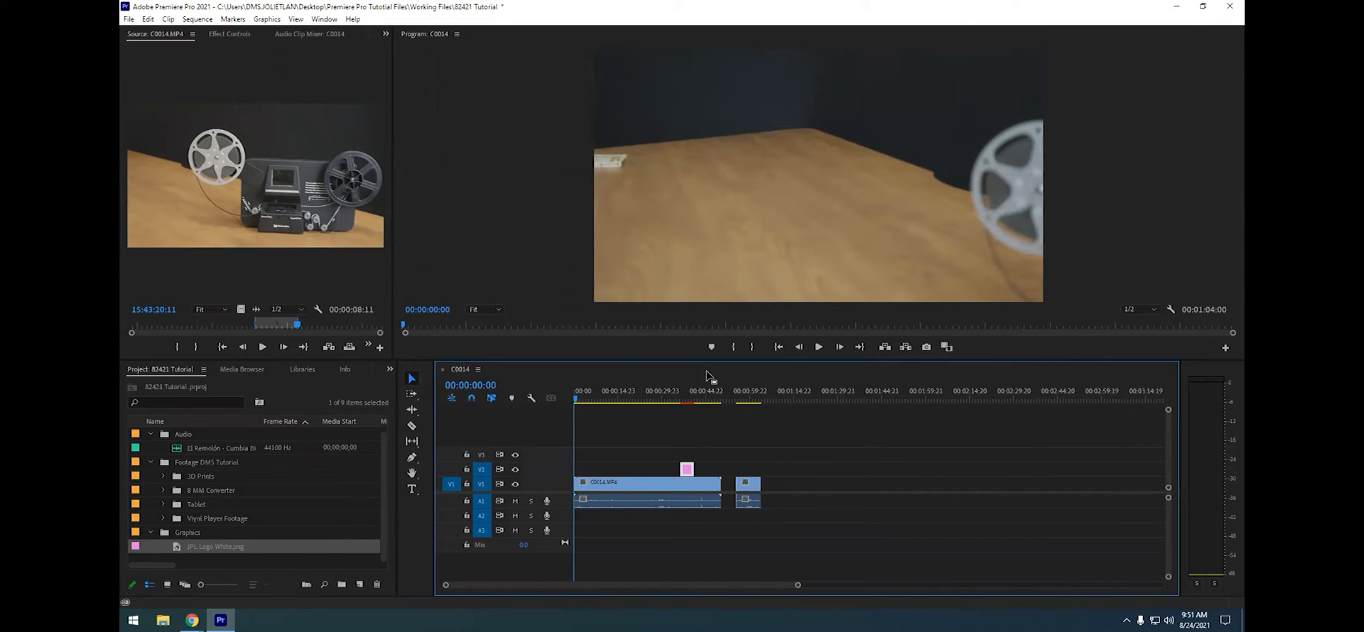
Play the sequence from 00:00:29:18 into the logo graphic to check how it overlays the footage
click(661, 395)
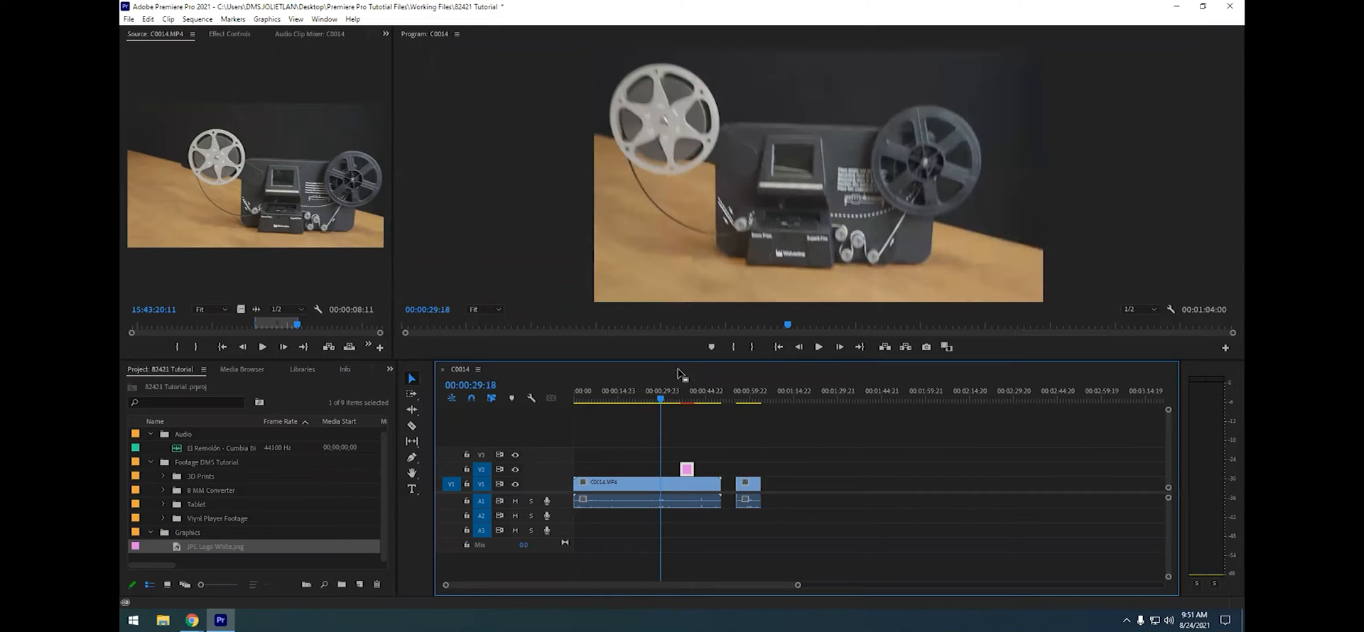
key(space)
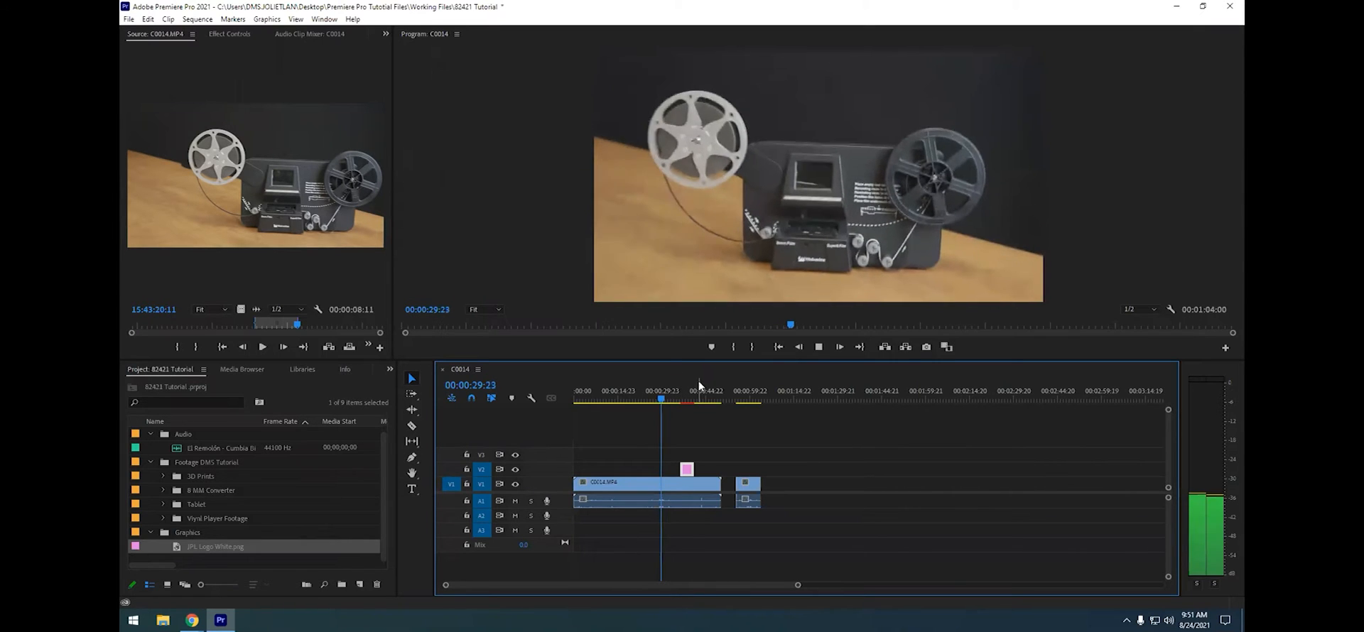
key(space)
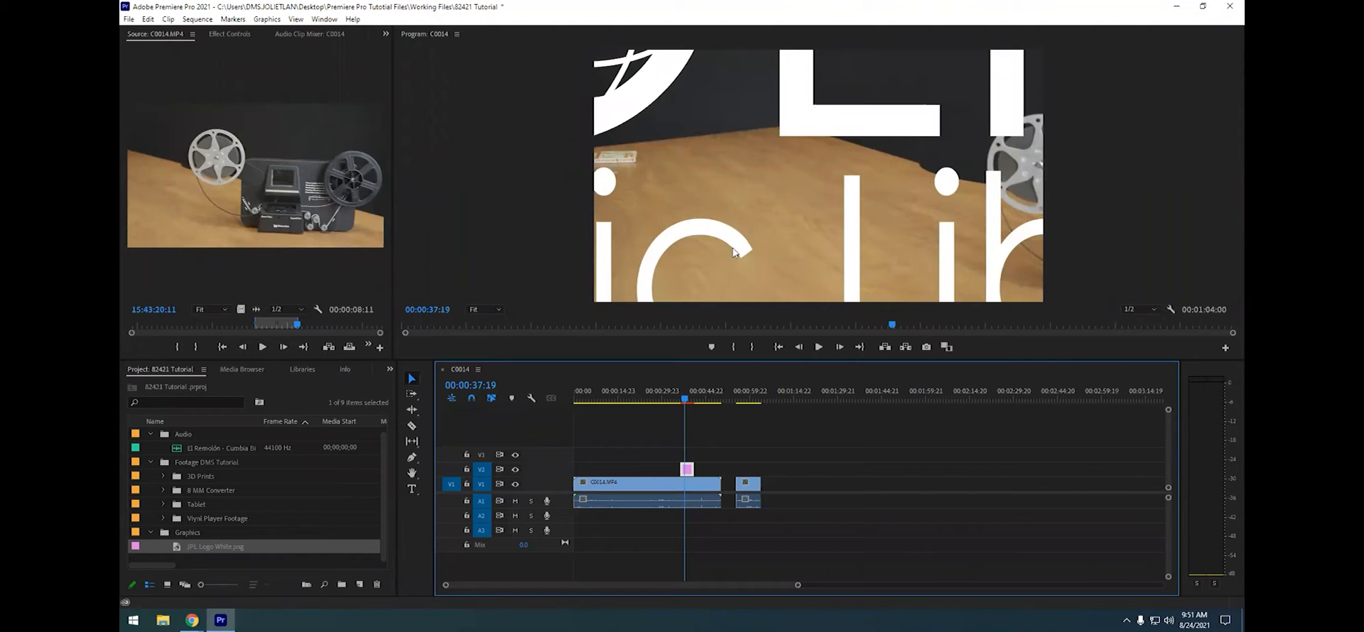
Place the El Remolón - Cumbia Bichera song on A2 at the sequence start and listen to its opening in the source monitor
drag(213, 447, 572, 517)
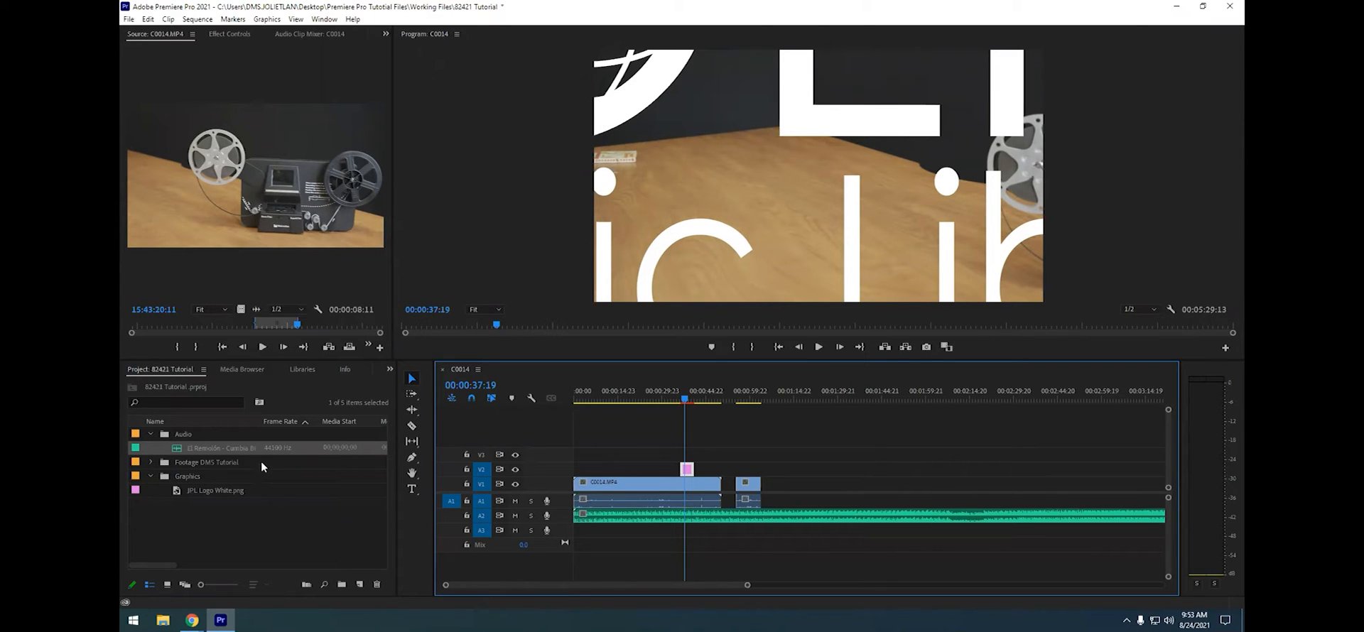
double_click(178, 450)
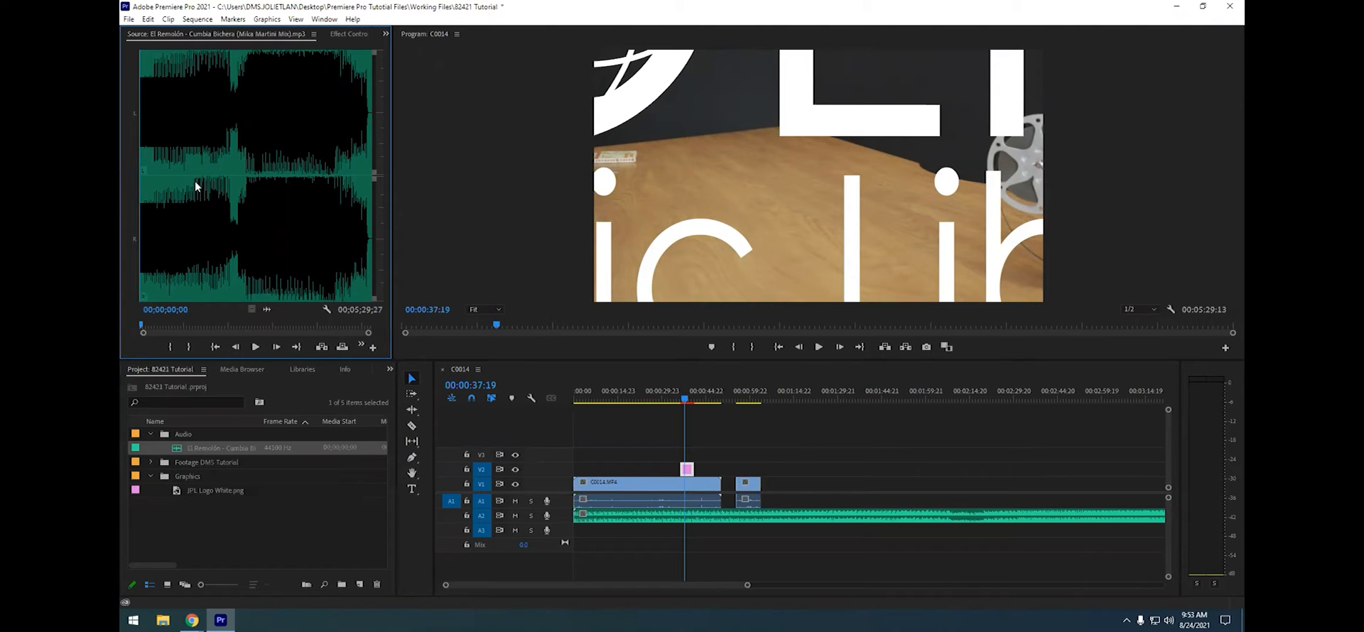
click(255, 347)
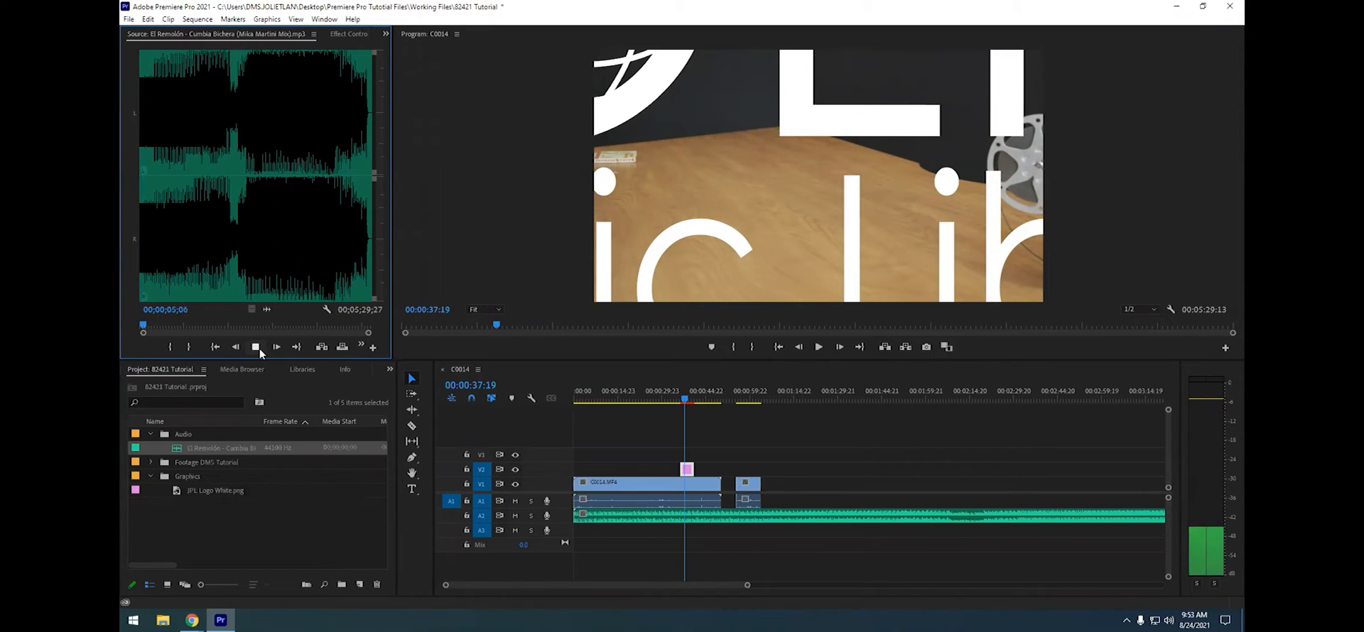
click(1168, 620)
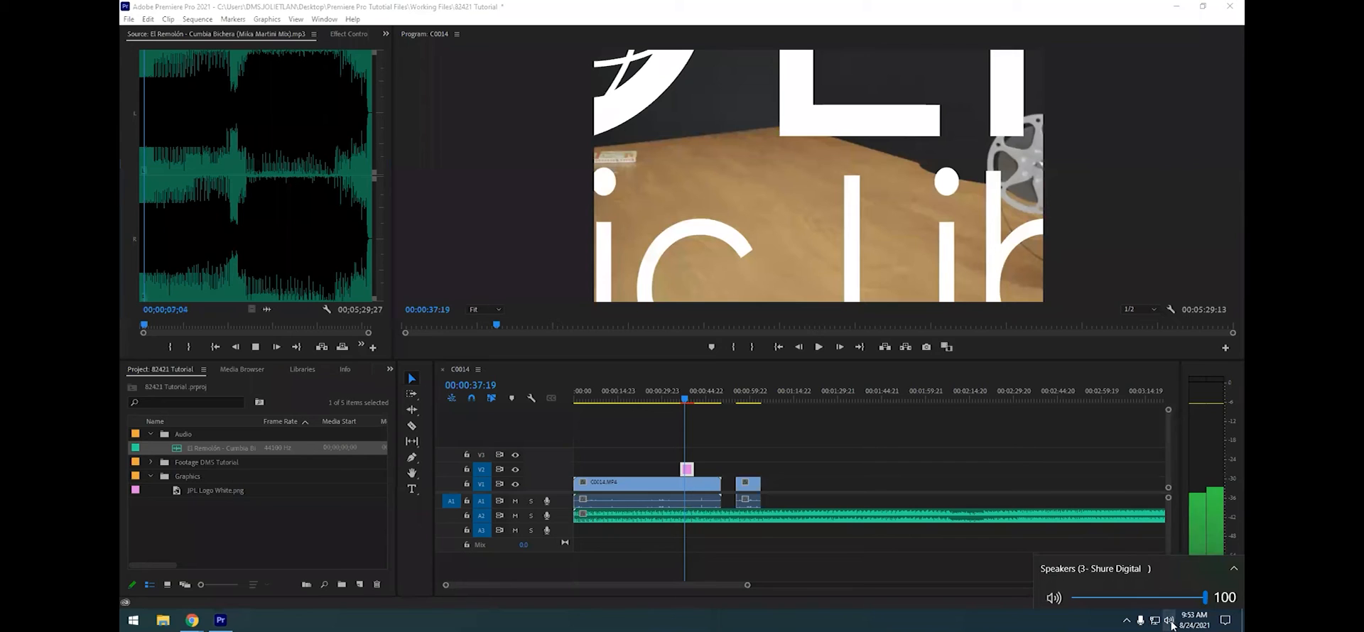
click(1170, 622)
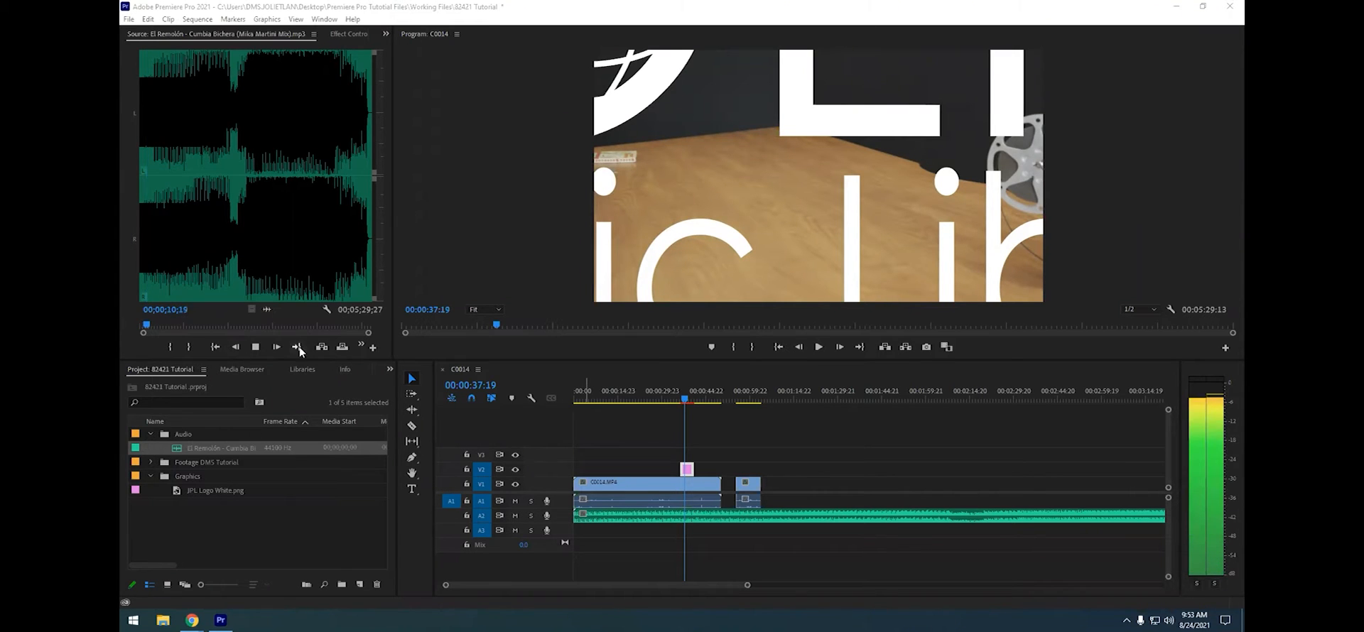
click(257, 347)
Mark a section of the song starting at 00;03;08;05, place the excerpt on A3 and shift it later in the sequence
drag(151, 328, 270, 326)
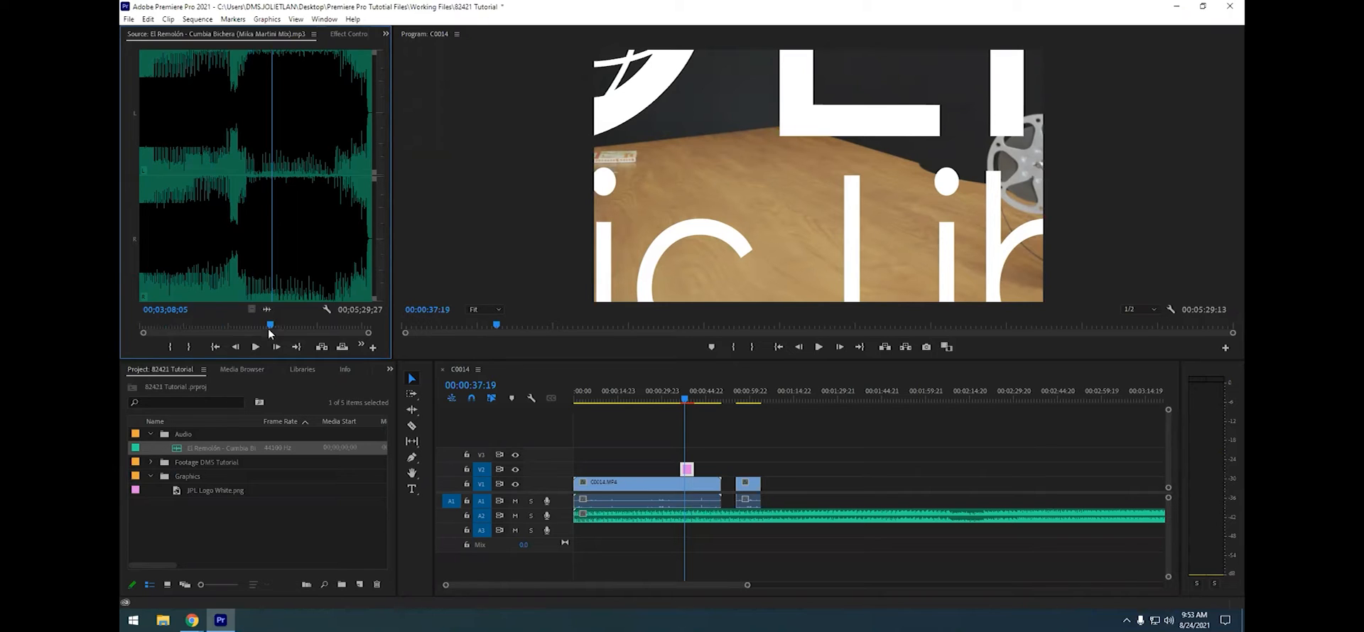
click(168, 347)
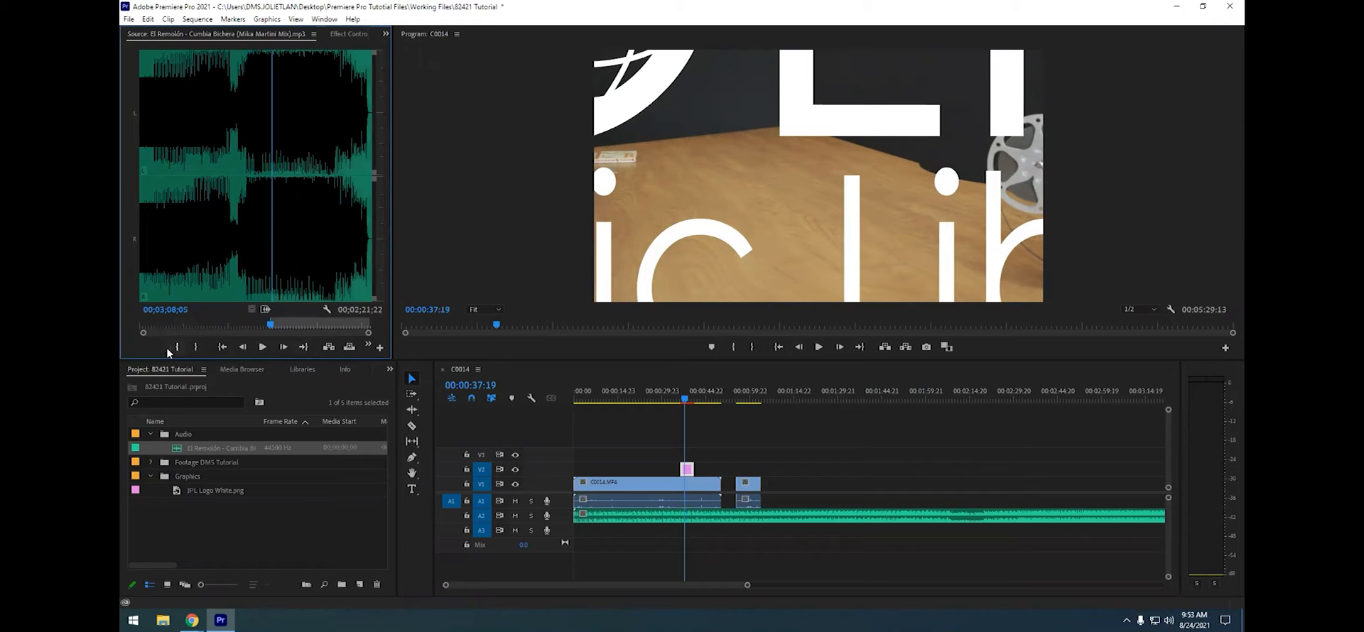
drag(268, 331, 368, 326)
click(195, 347)
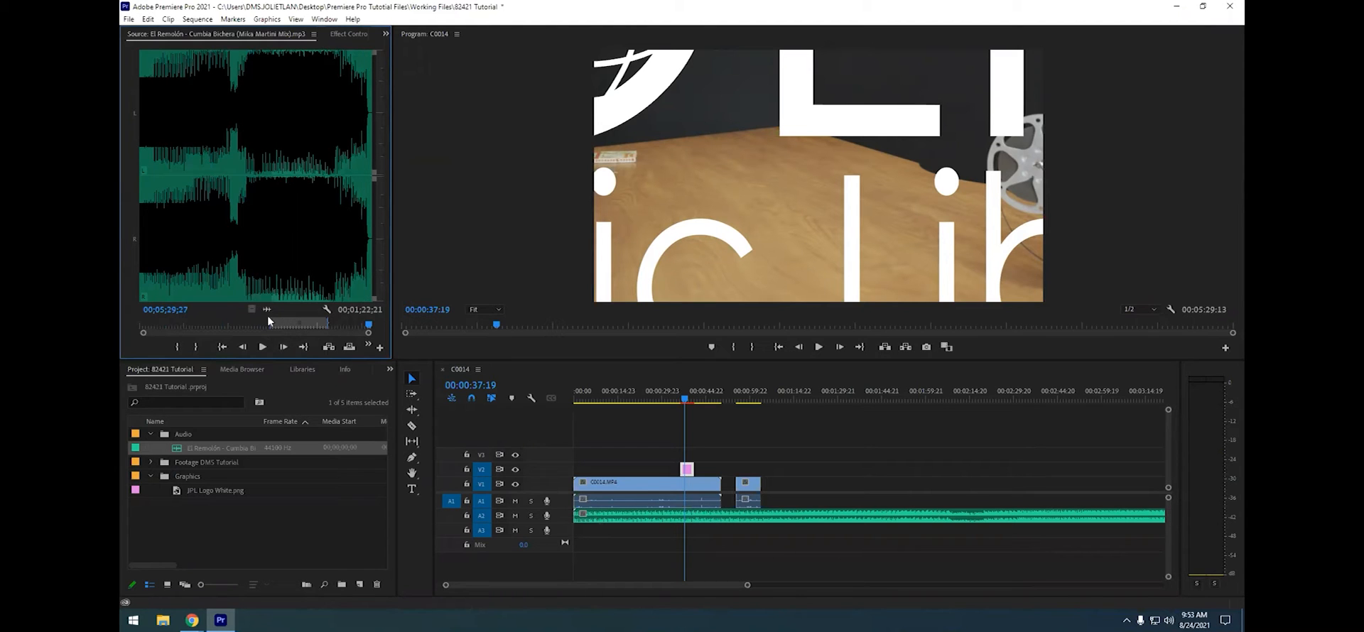
drag(266, 309, 580, 536)
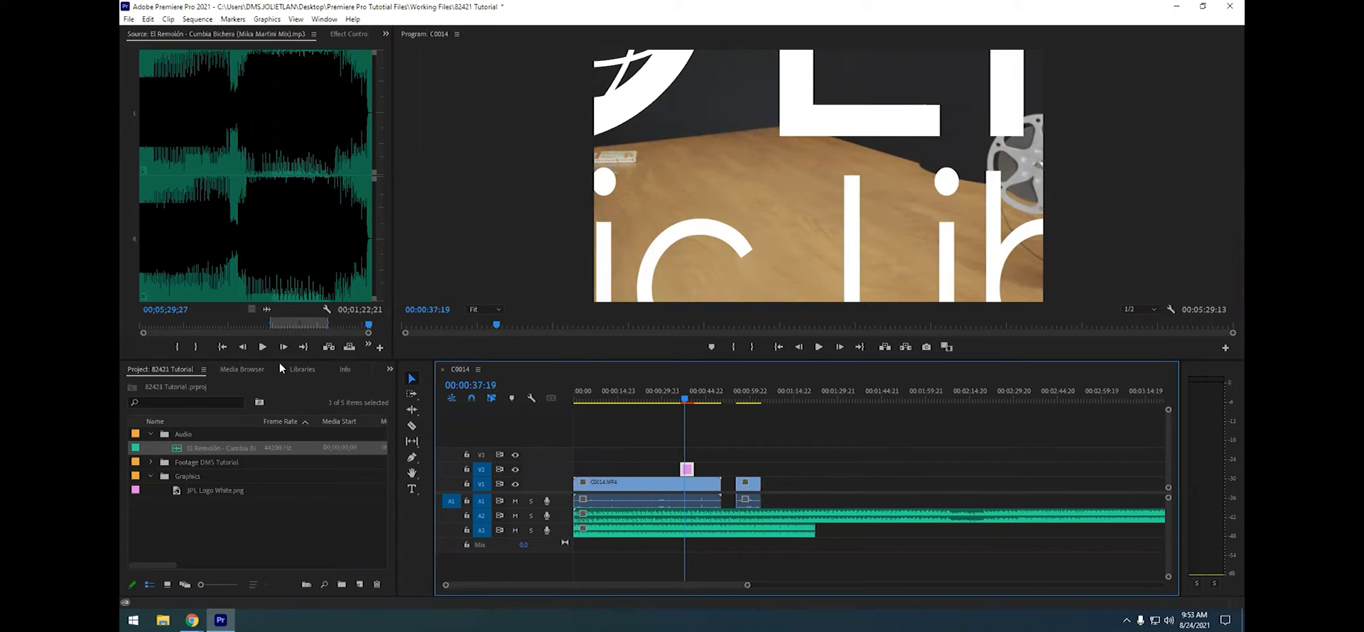
drag(730, 531, 804, 536)
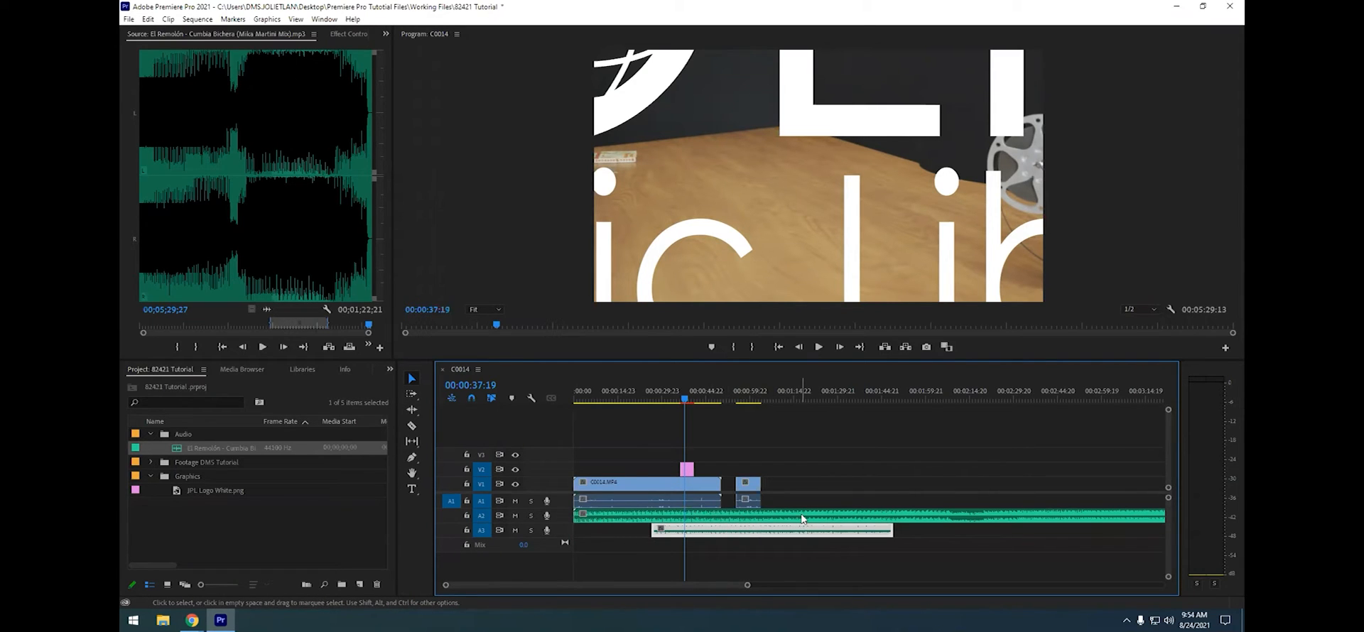
Set the Scale of the JPL Logo White.png clip on V2 to 15 so the whole logo fits the frame
drag(747, 585, 885, 572)
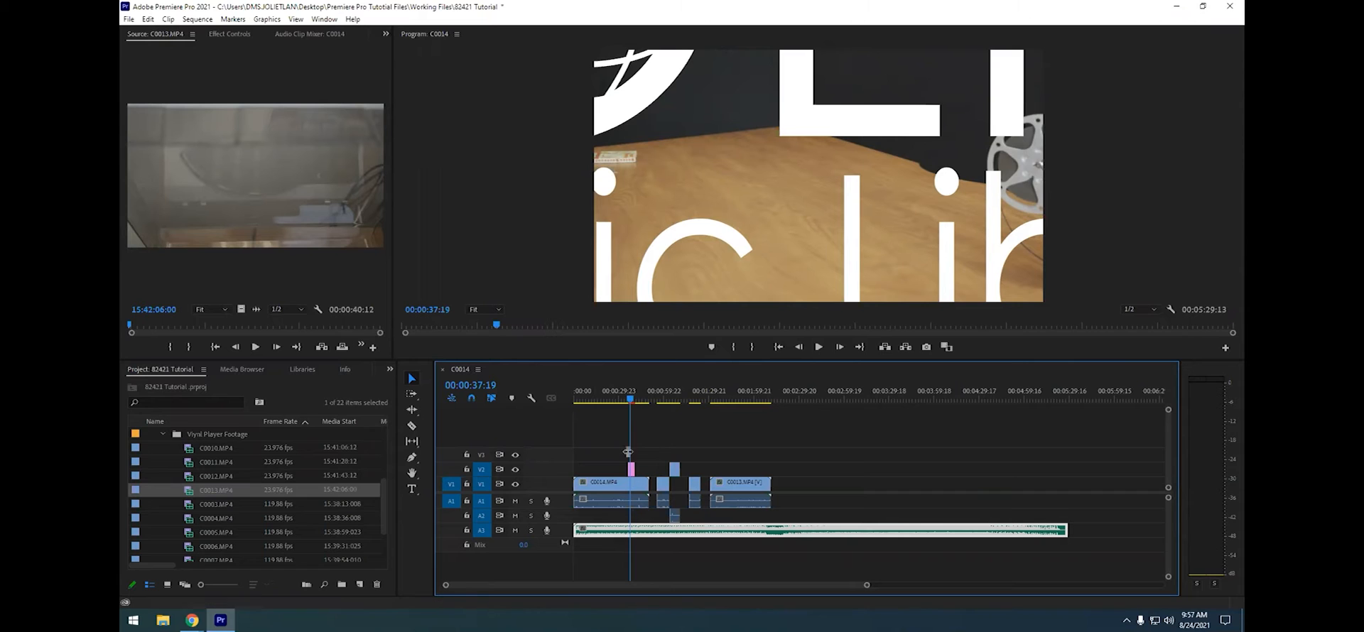
drag(864, 586, 769, 582)
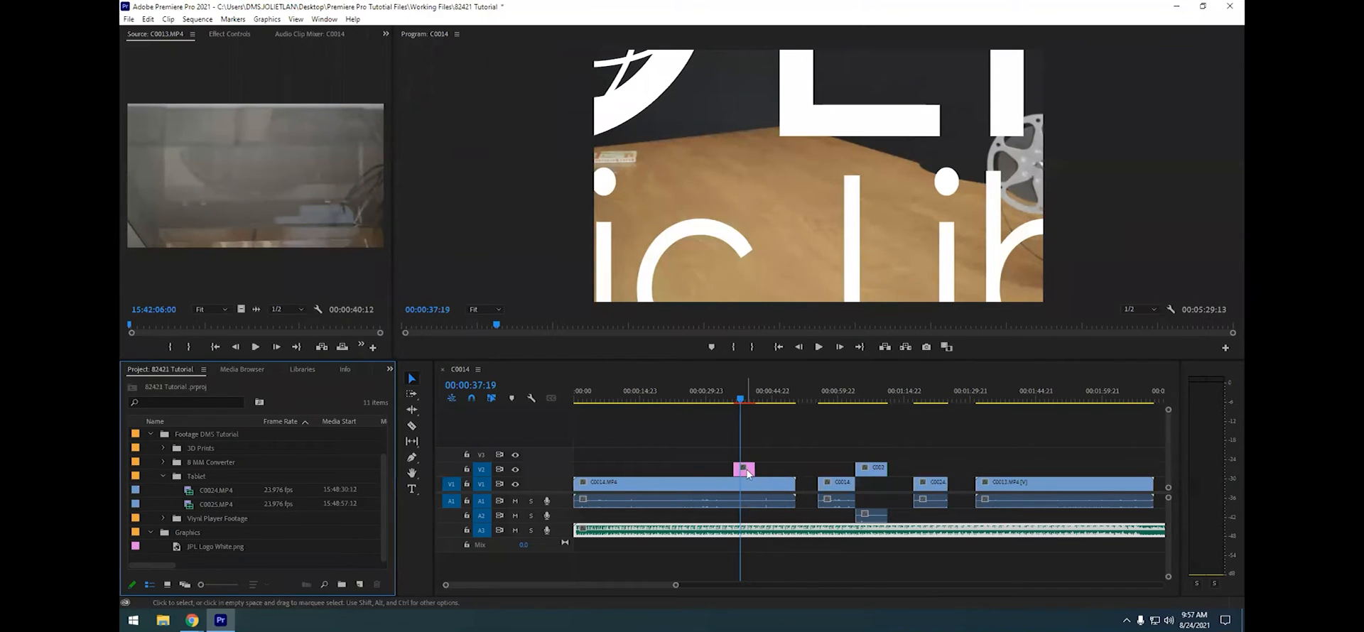
double_click(745, 469)
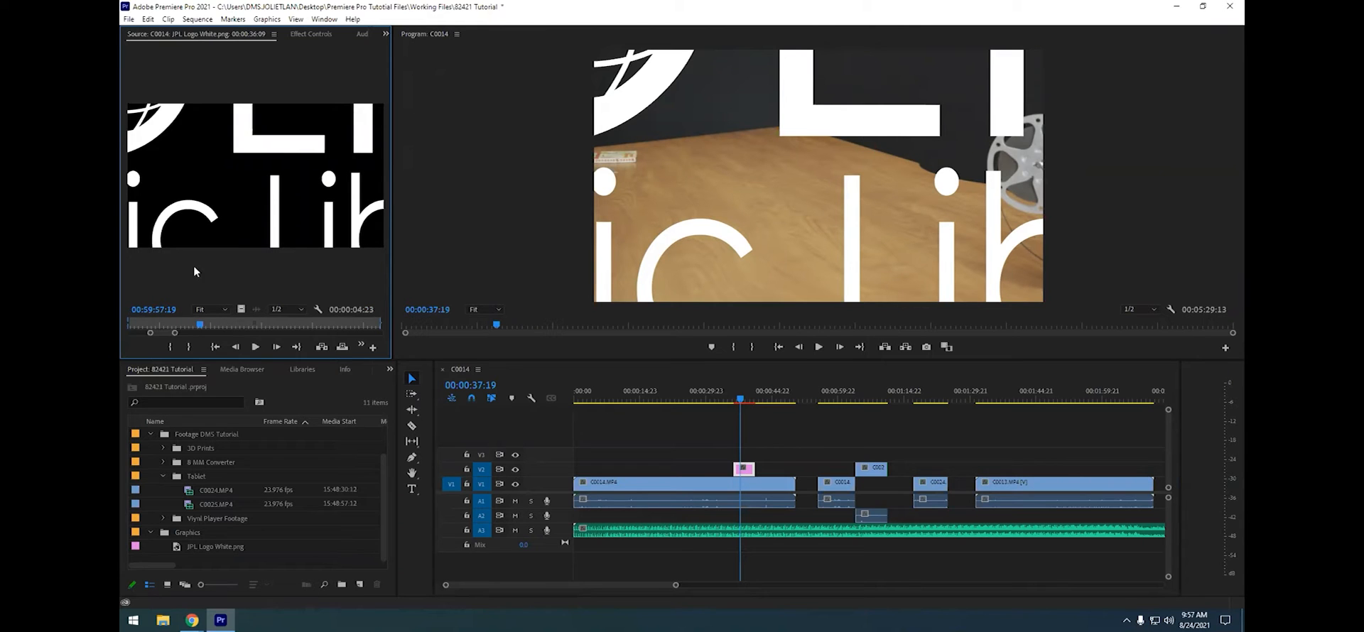
click(308, 34)
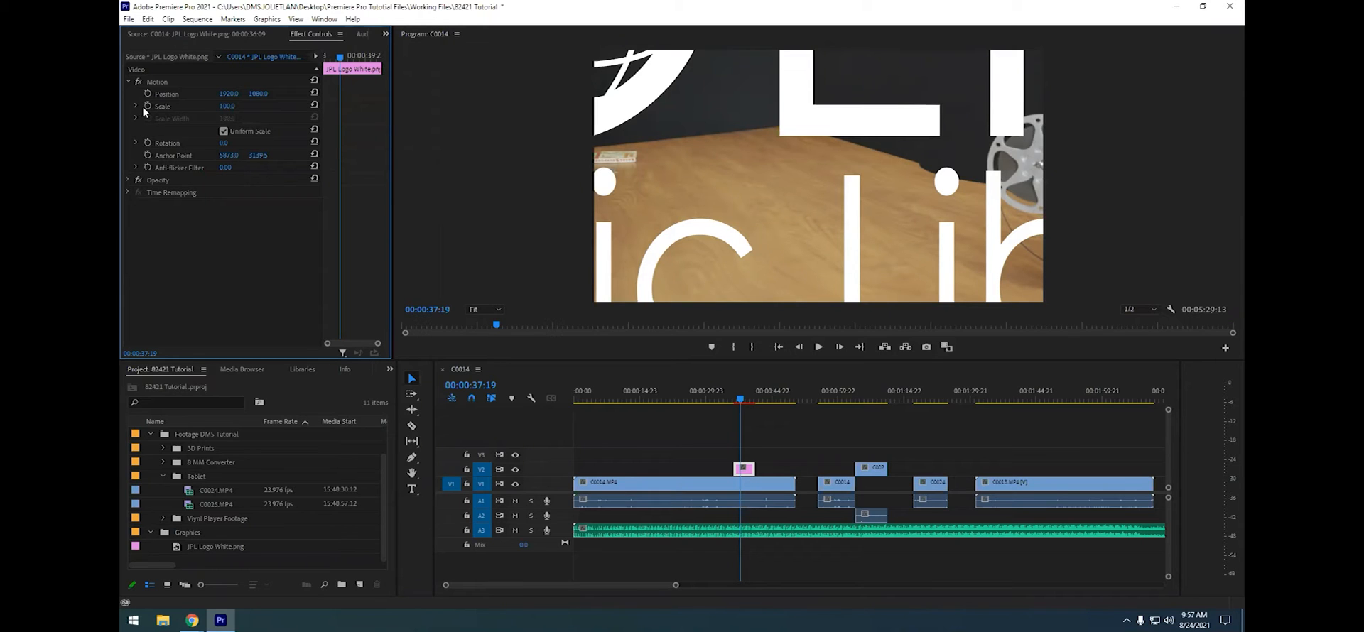
click(227, 106)
drag(228, 105, 184, 120)
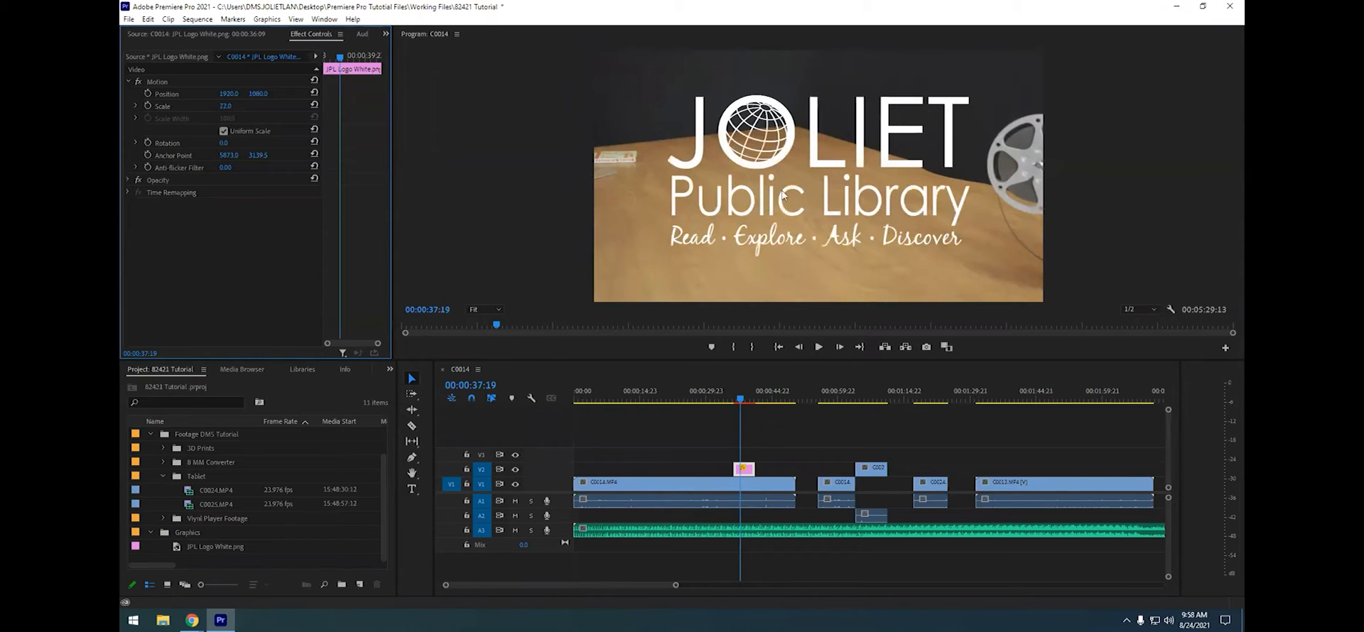
click(224, 106)
drag(242, 105, 219, 107)
text(15)
key(Return)
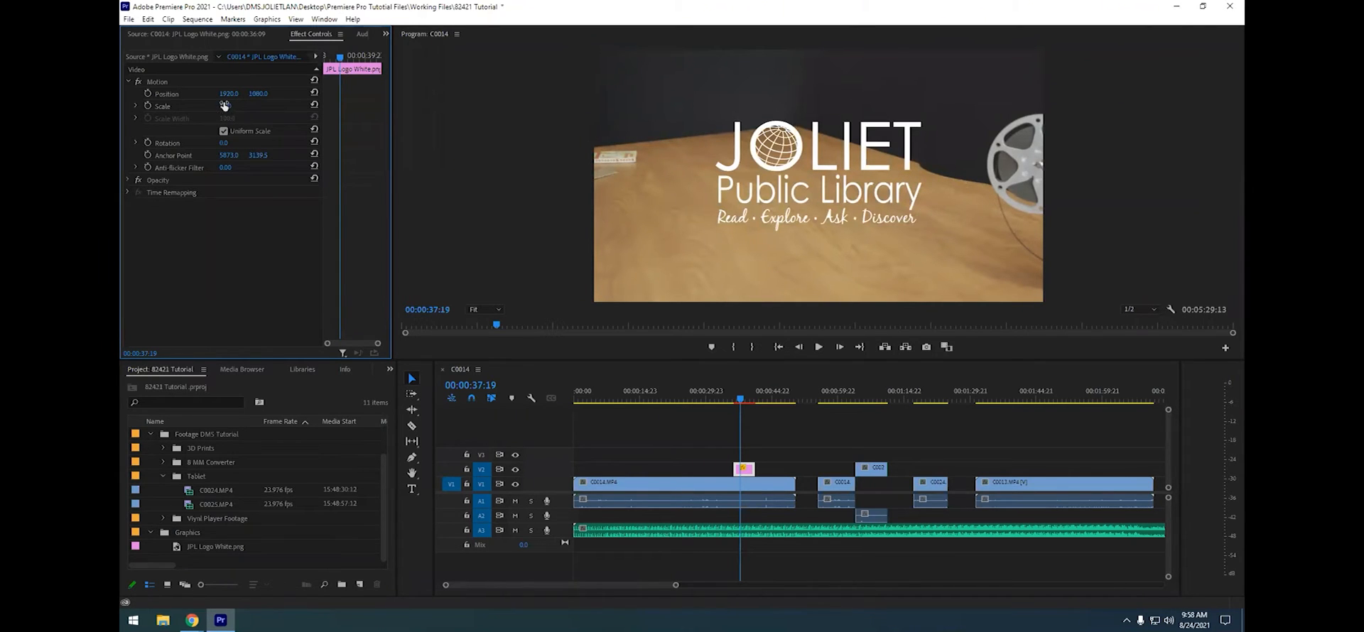
Set the Scale of the JPL Logo White.png clip on V2 to 18.9 and its Rotation to 12°
drag(225, 106, 235, 106)
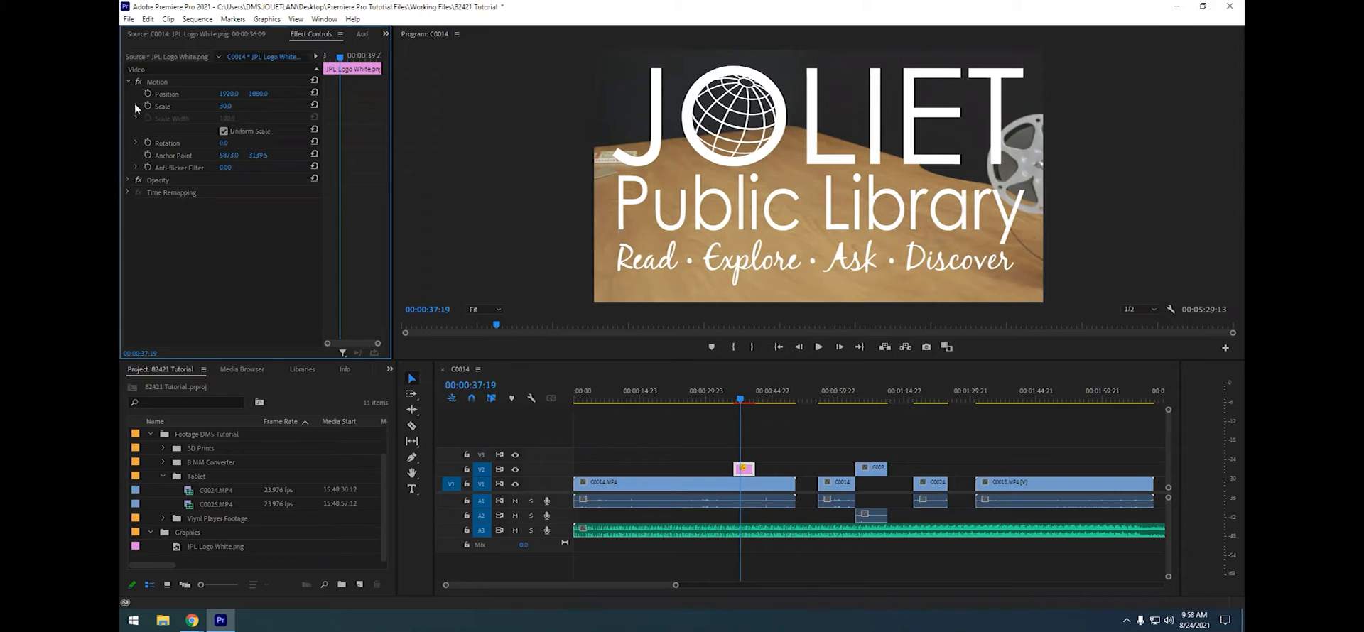
click(135, 105)
mouse_move(164, 129)
mouse_down()
mouse_move(199, 130)
mouse_move(156, 128)
mouse_up()
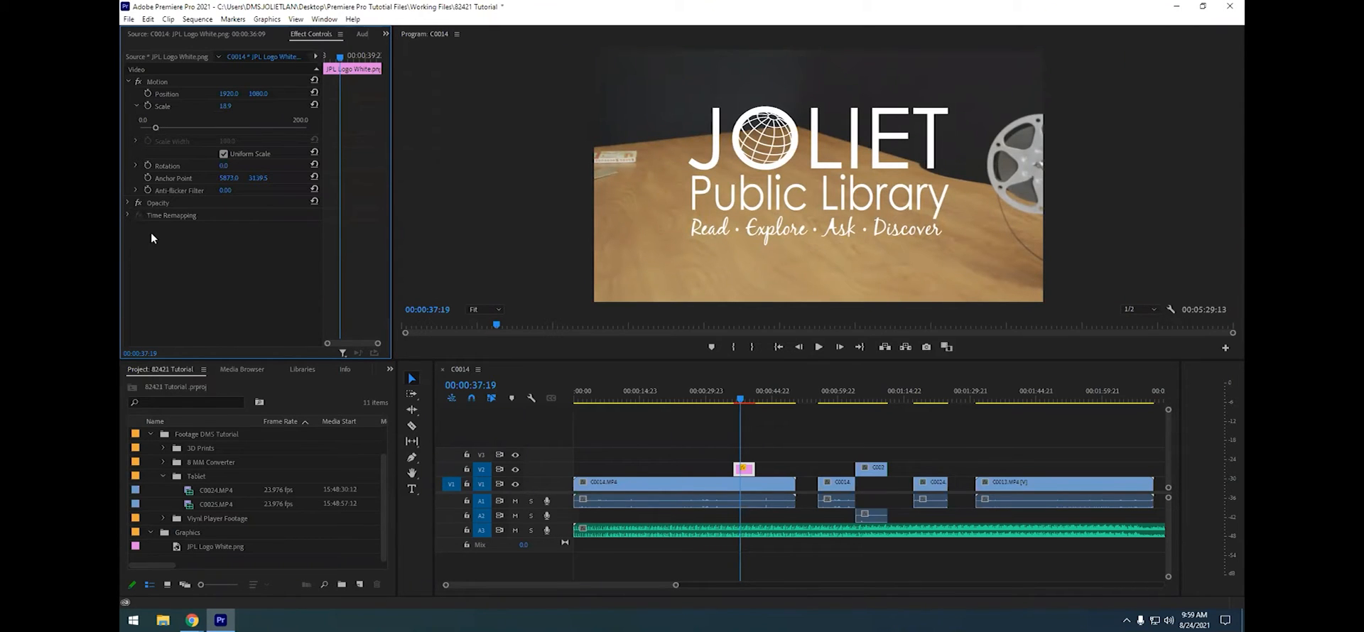
click(138, 165)
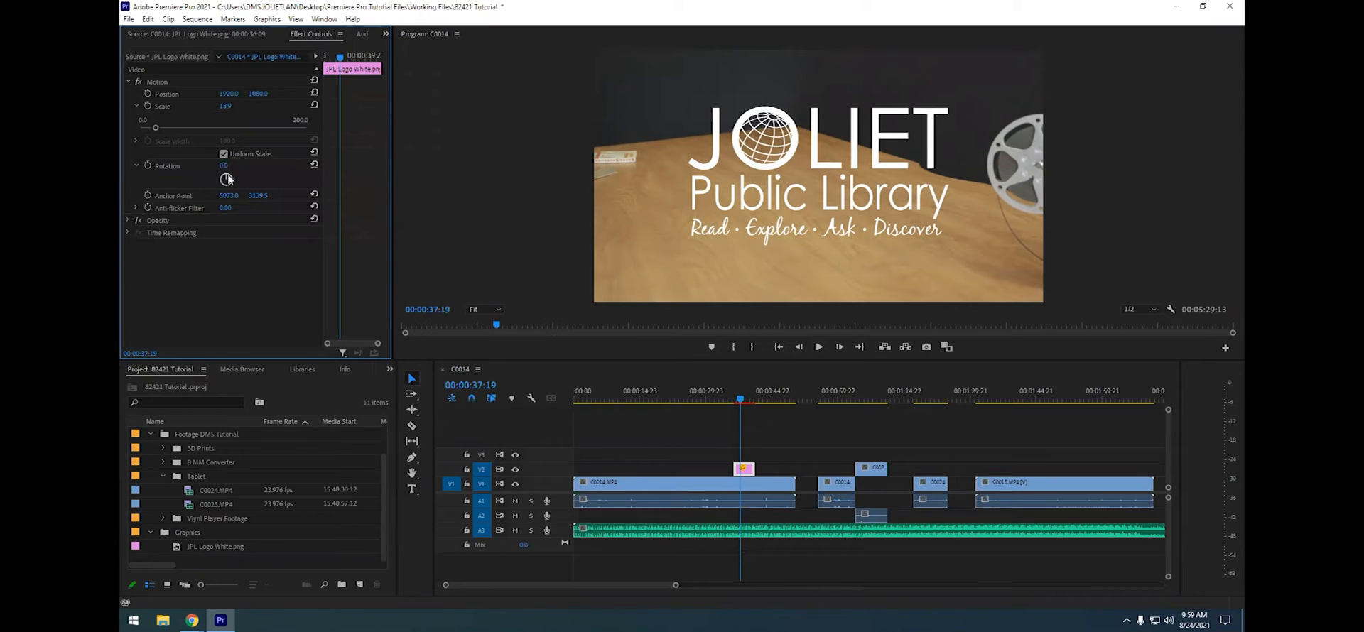
drag(228, 180, 177, 217)
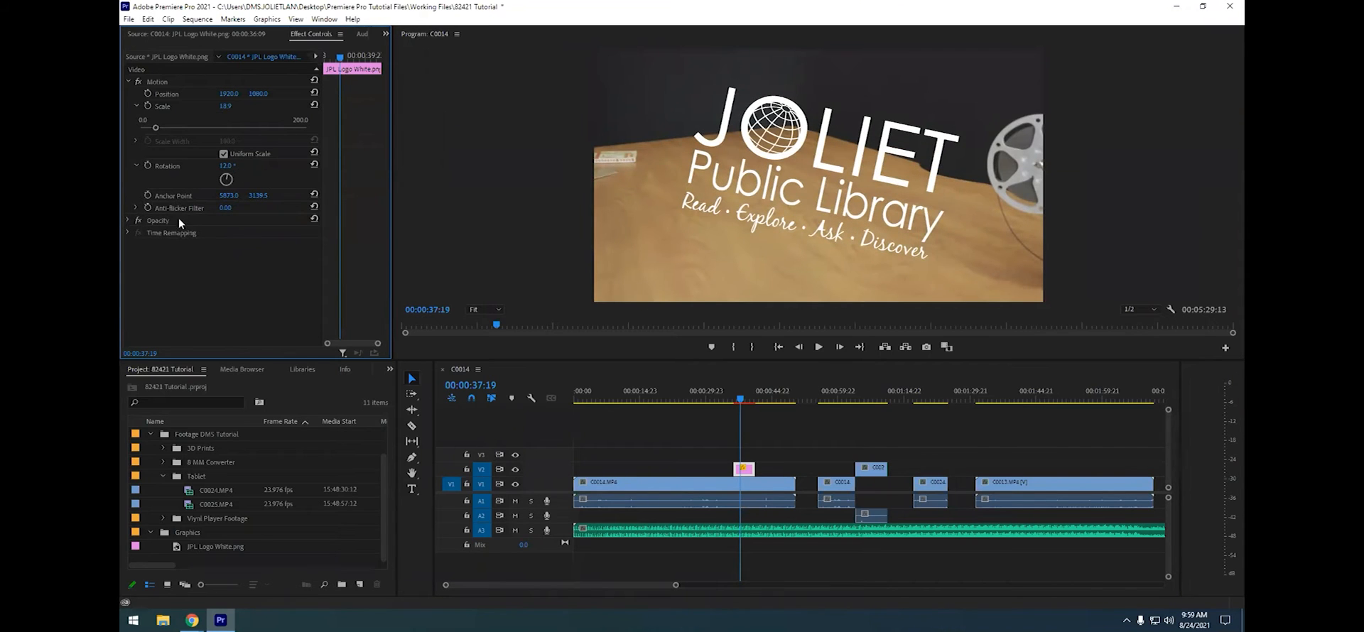
Reduce the logo clip's Opacity to 45% so the footage shows through it
click(128, 220)
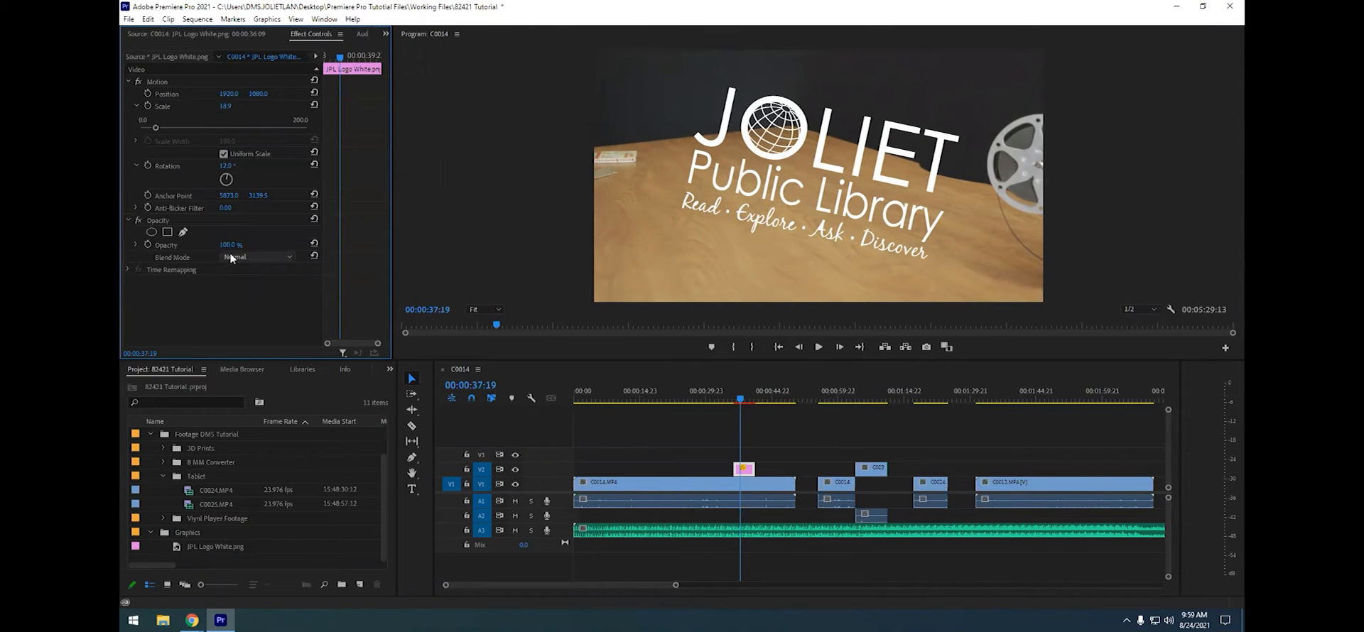
drag(229, 246, 185, 255)
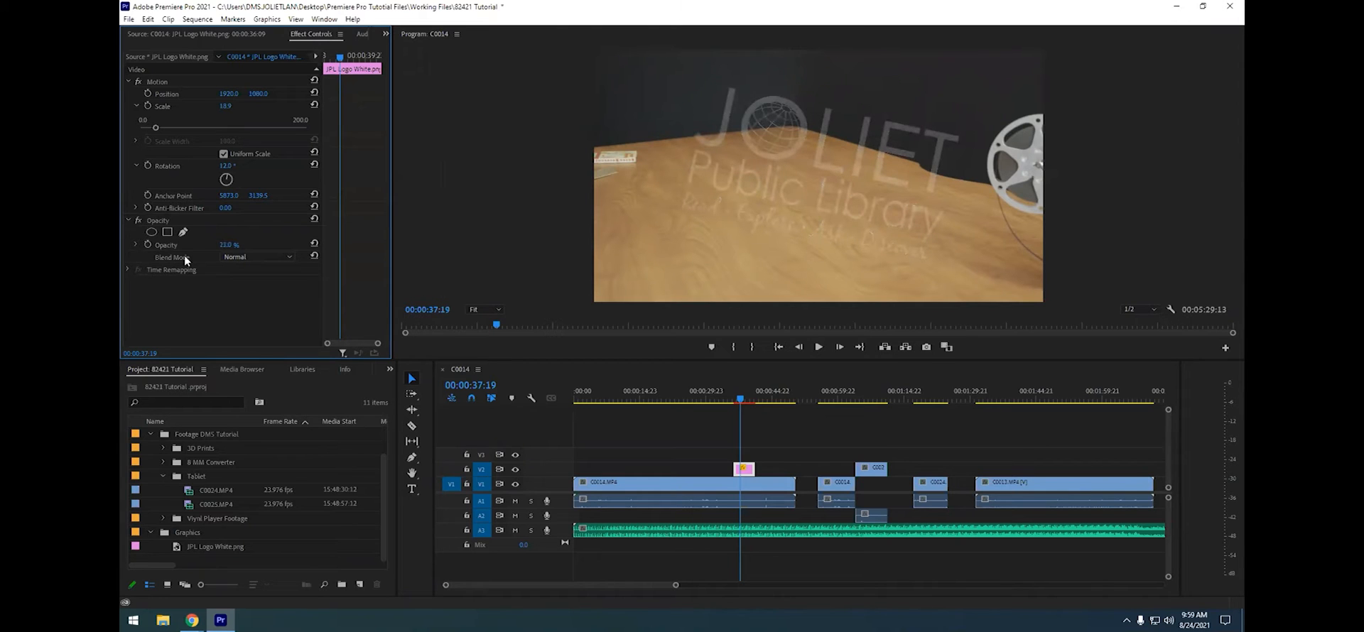
click(229, 245)
text(45)
key(Return)
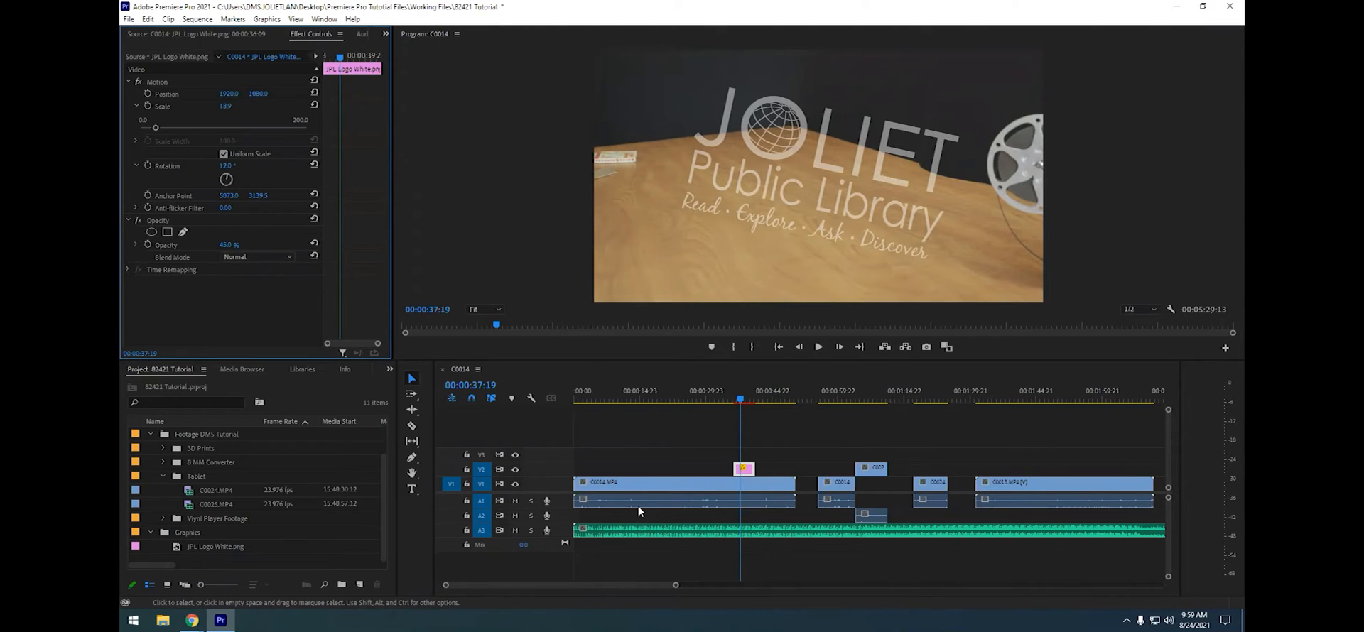
Try lowering the Opacity of the first C0014.MP4 video clip on V1 and return it to 100%
click(643, 482)
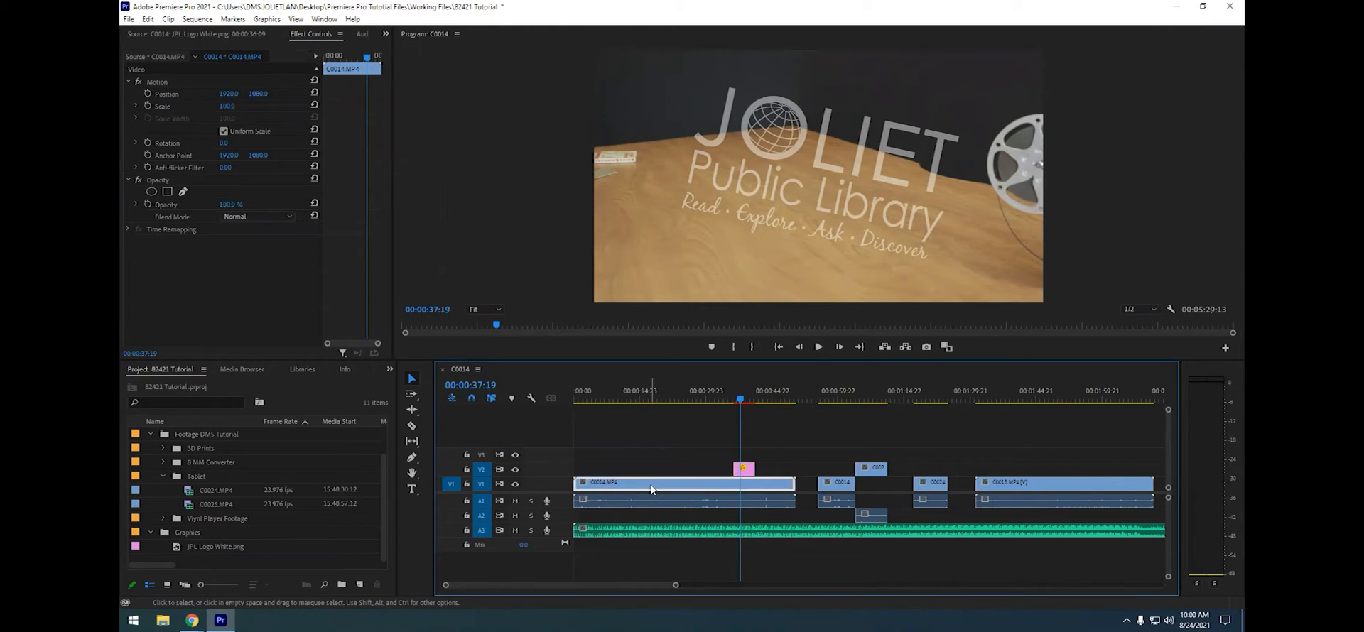
double_click(652, 488)
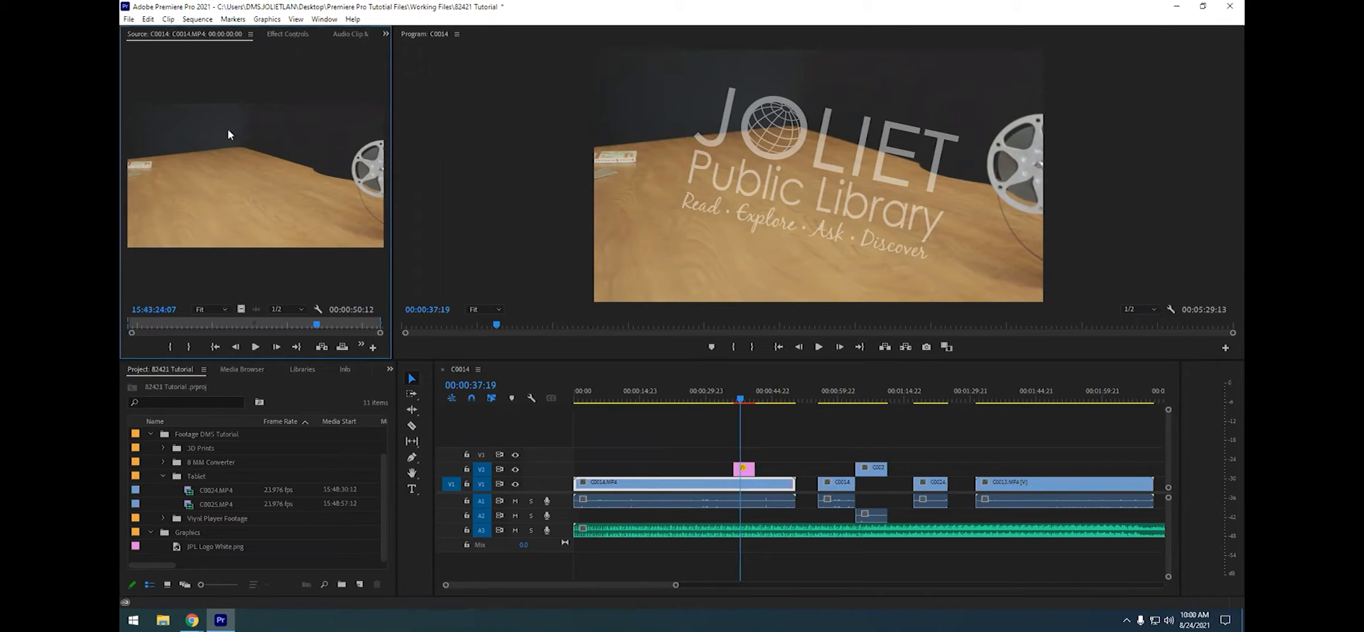
click(284, 31)
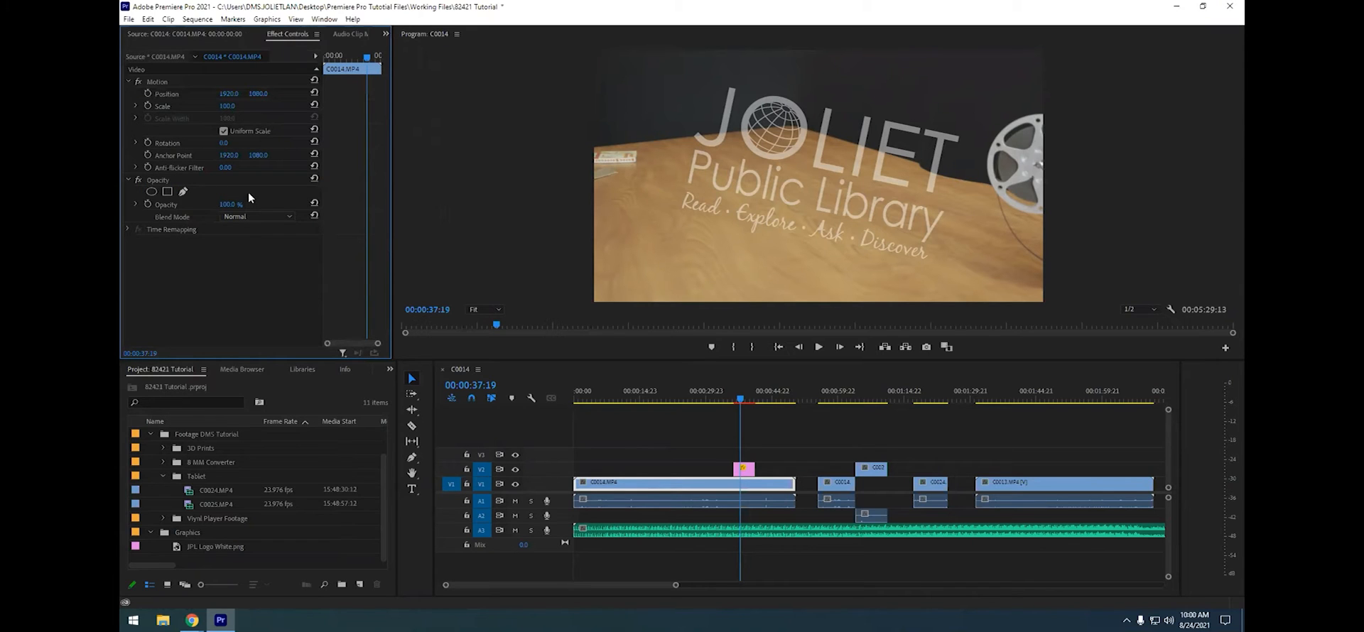
click(136, 204)
mouse_move(229, 204)
mouse_down()
mouse_move(190, 205)
mouse_move(221, 196)
mouse_up()
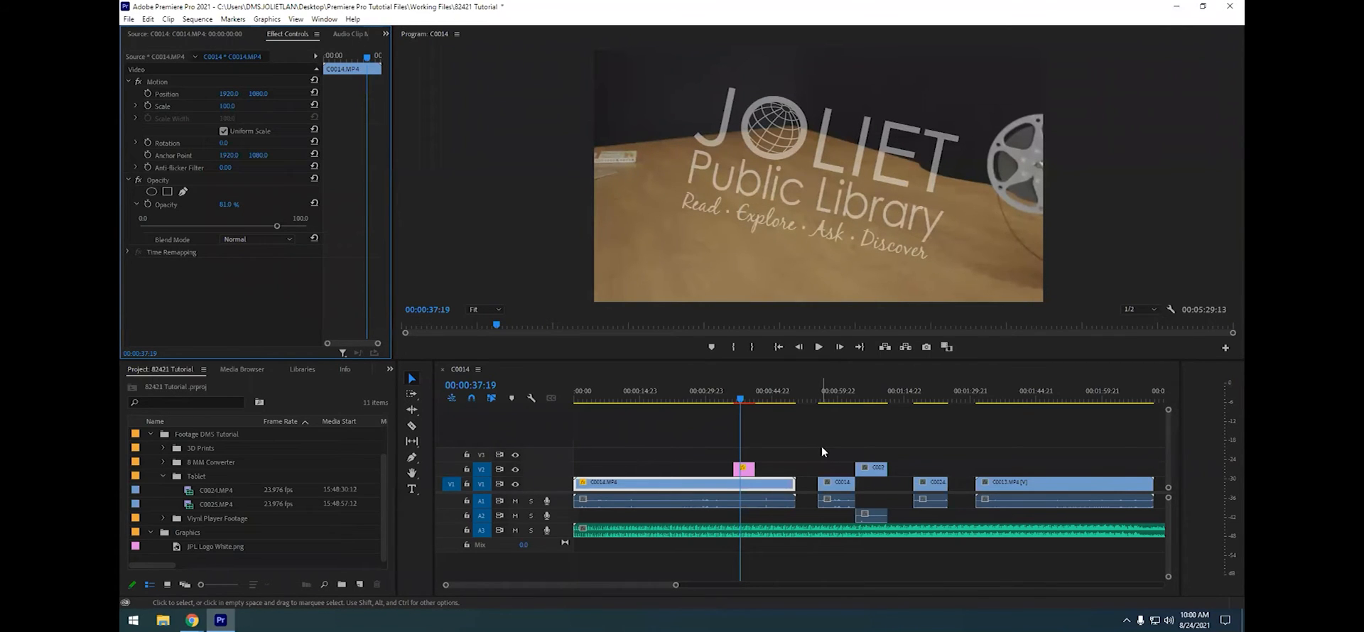
drag(227, 204, 247, 205)
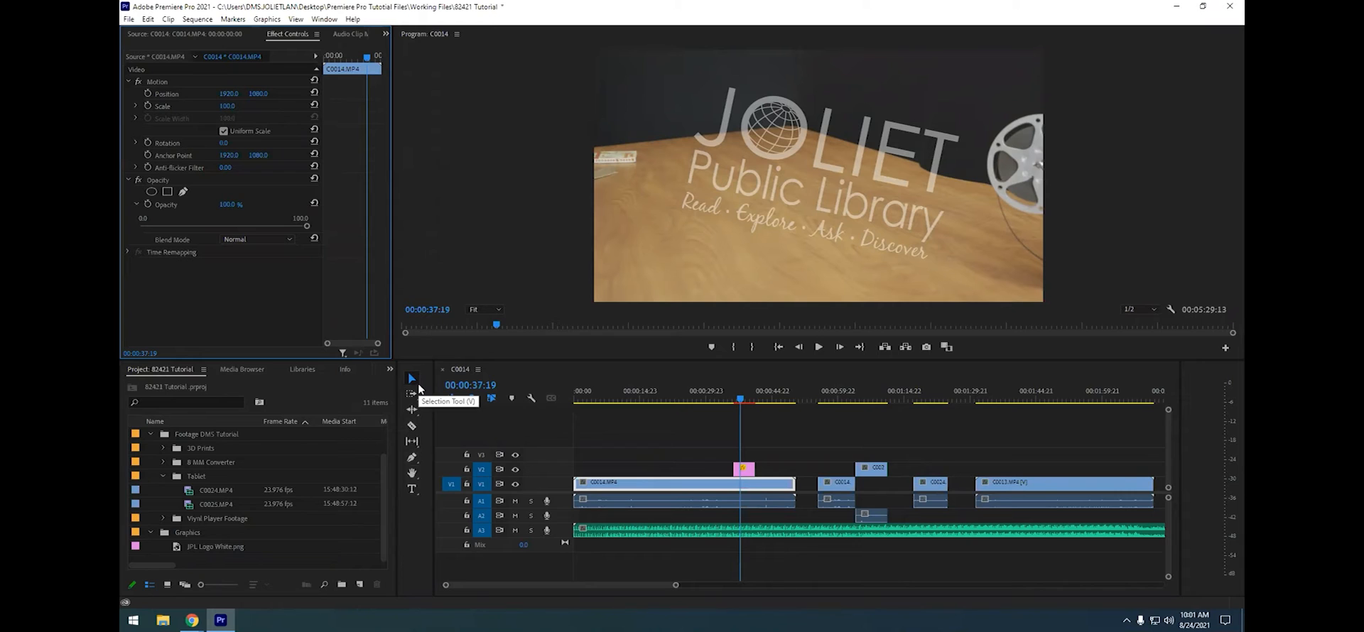
Try trimming only the video end of the first C0014.MP4 clip to before the logo, and undo the trim
mouse_move(684, 486)
mouse_down()
mouse_move(676, 500)
mouse_move(669, 454)
mouse_move(672, 487)
mouse_up()
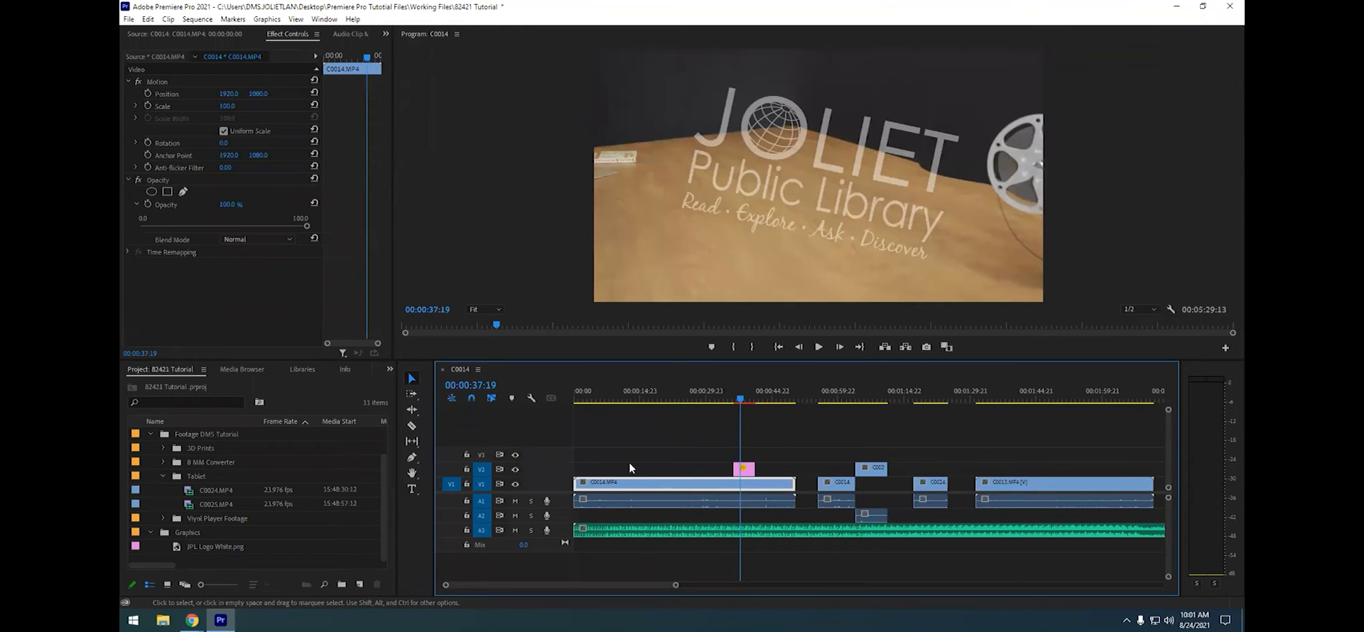
drag(793, 483, 790, 483)
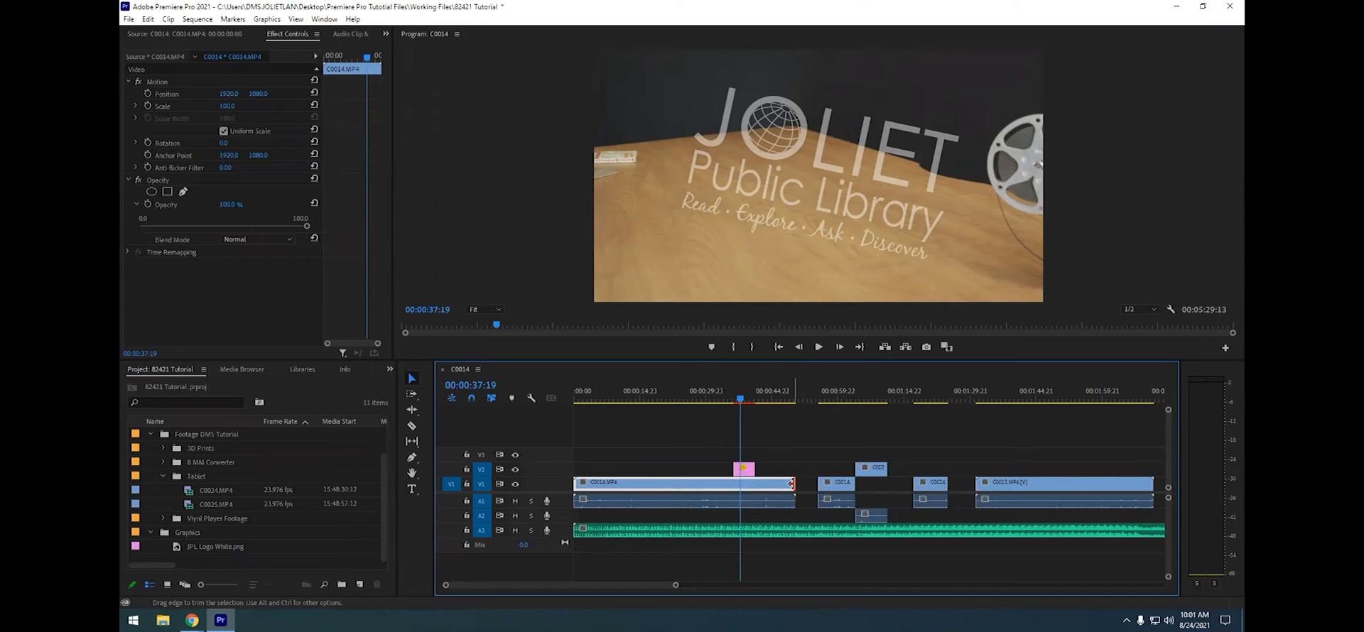
drag(791, 483, 716, 492)
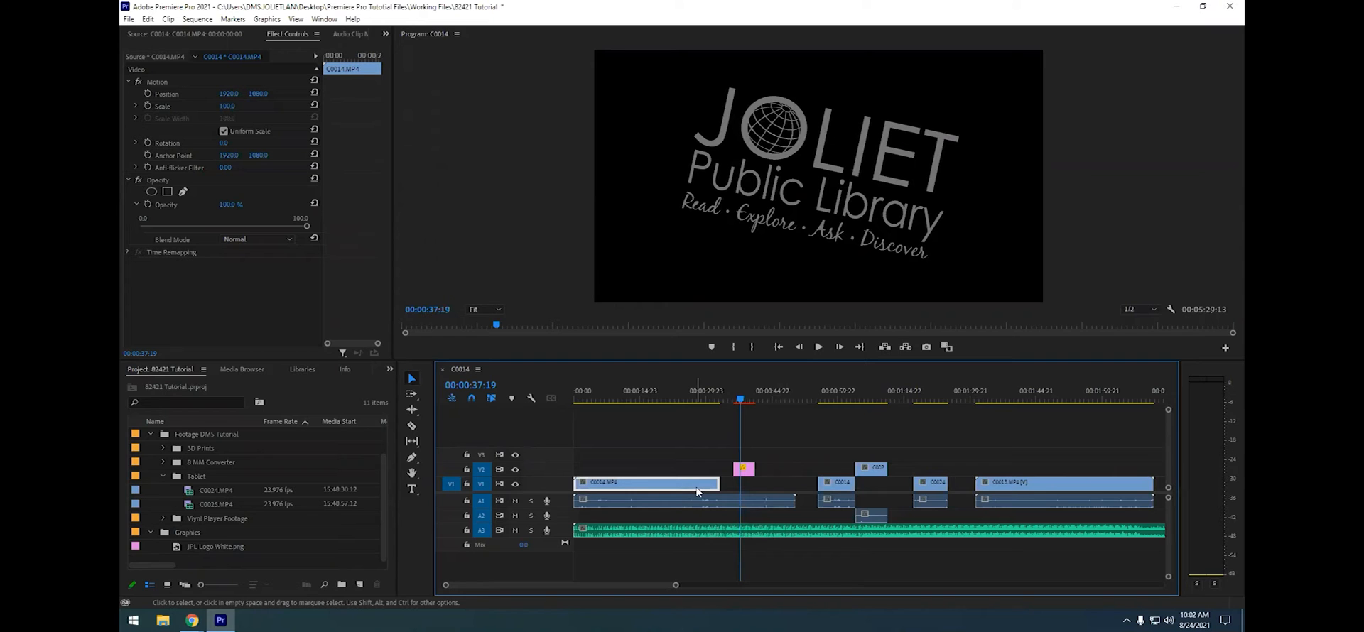
key(ctrl+z)
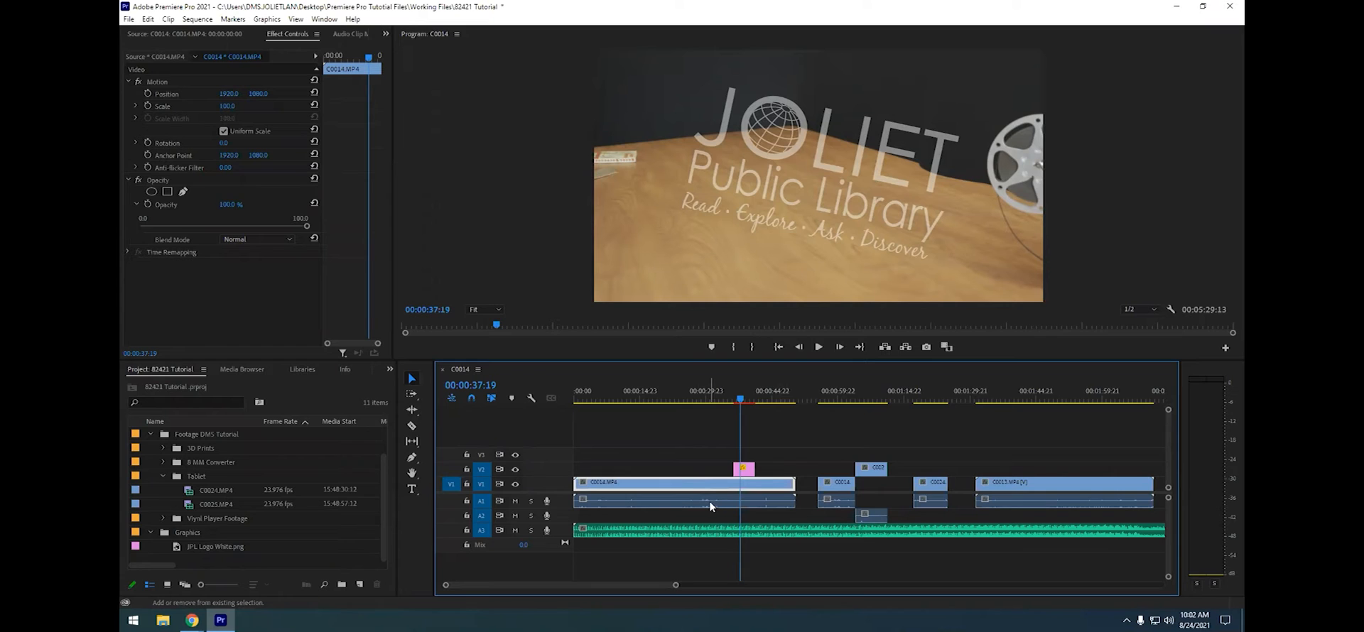
Link the first C0014.MP4 video clip on V1 with its audio on A1
shift+click(708, 501)
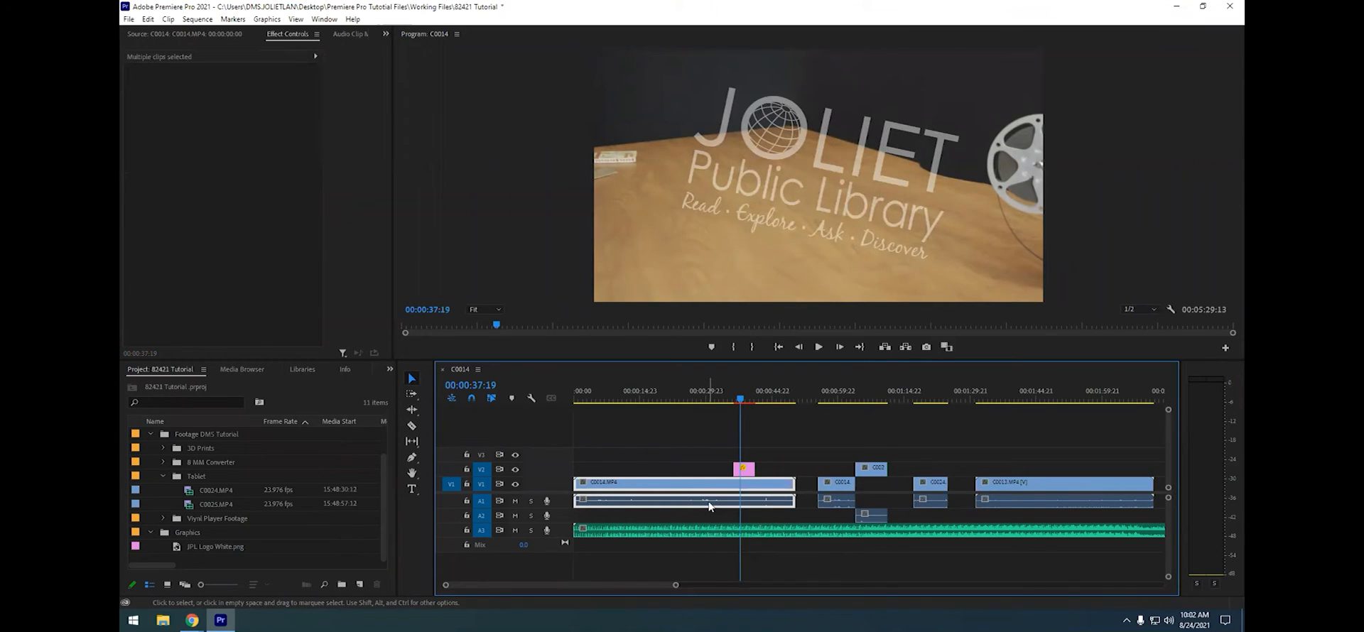
right_click(709, 506)
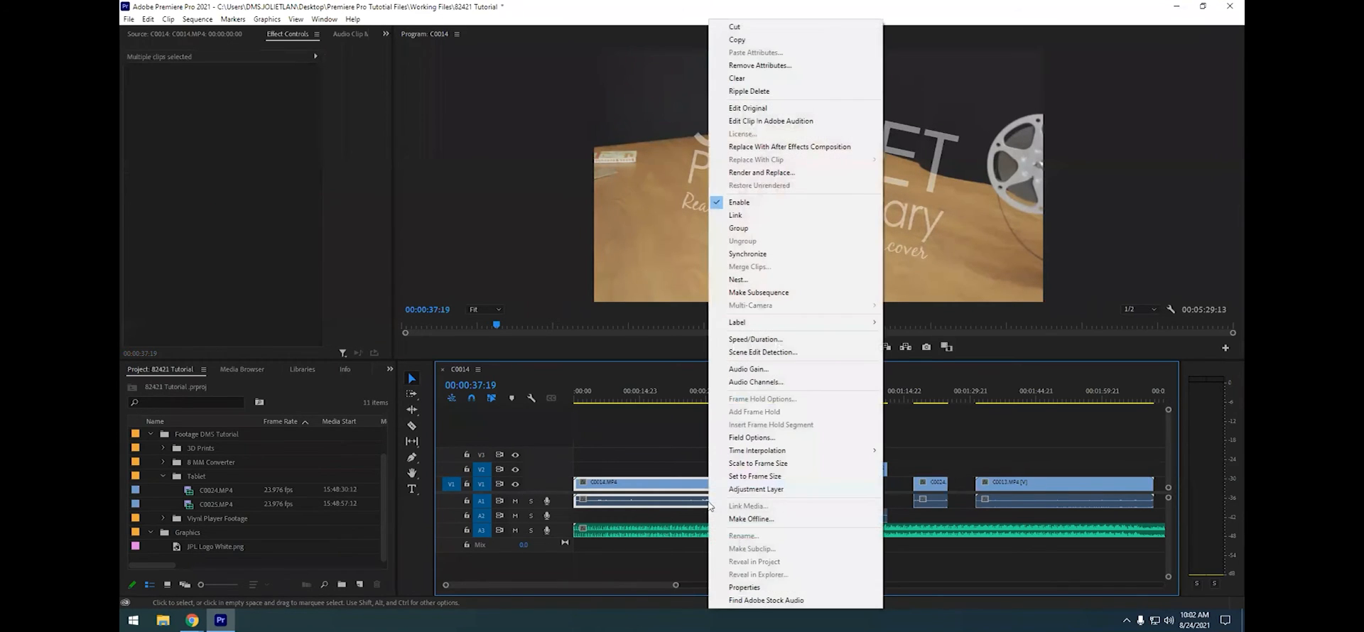
click(739, 215)
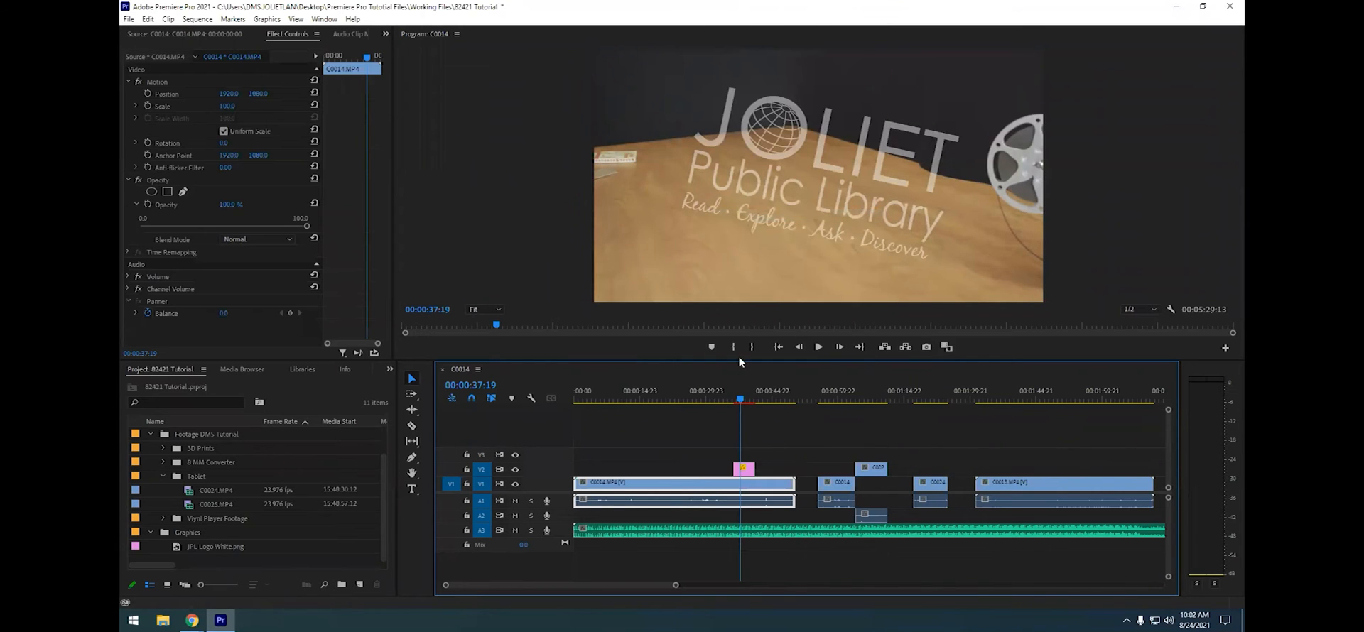
click(688, 426)
click(684, 490)
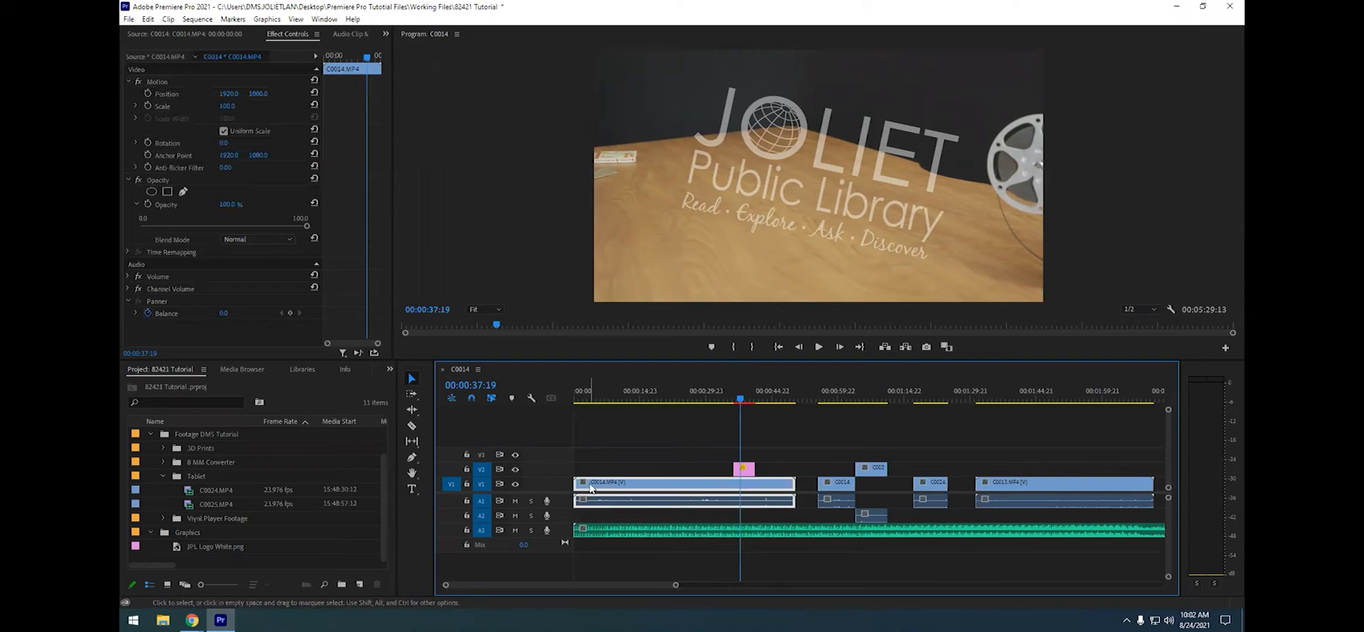
Try trimming the start of the linked C0014.MP4 clip to 00:00:05:17 and extend it back to the sequence start
drag(579, 482, 600, 486)
drag(747, 402, 597, 416)
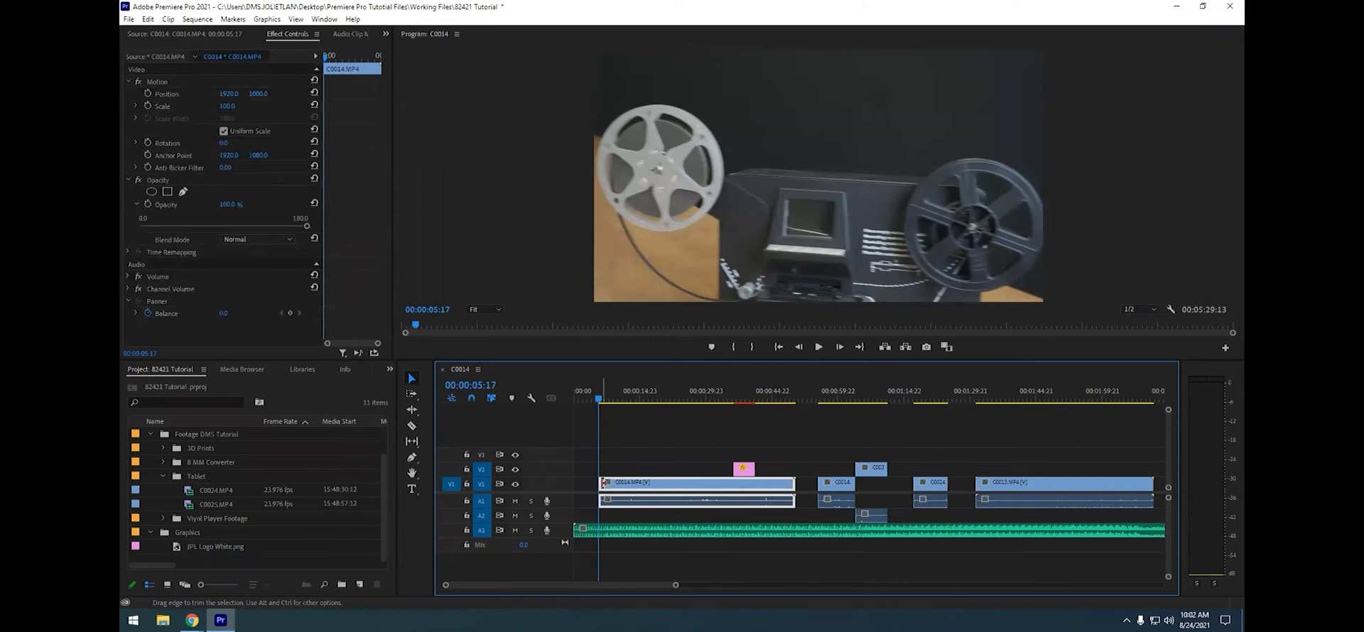
drag(603, 478, 575, 484)
click(577, 483)
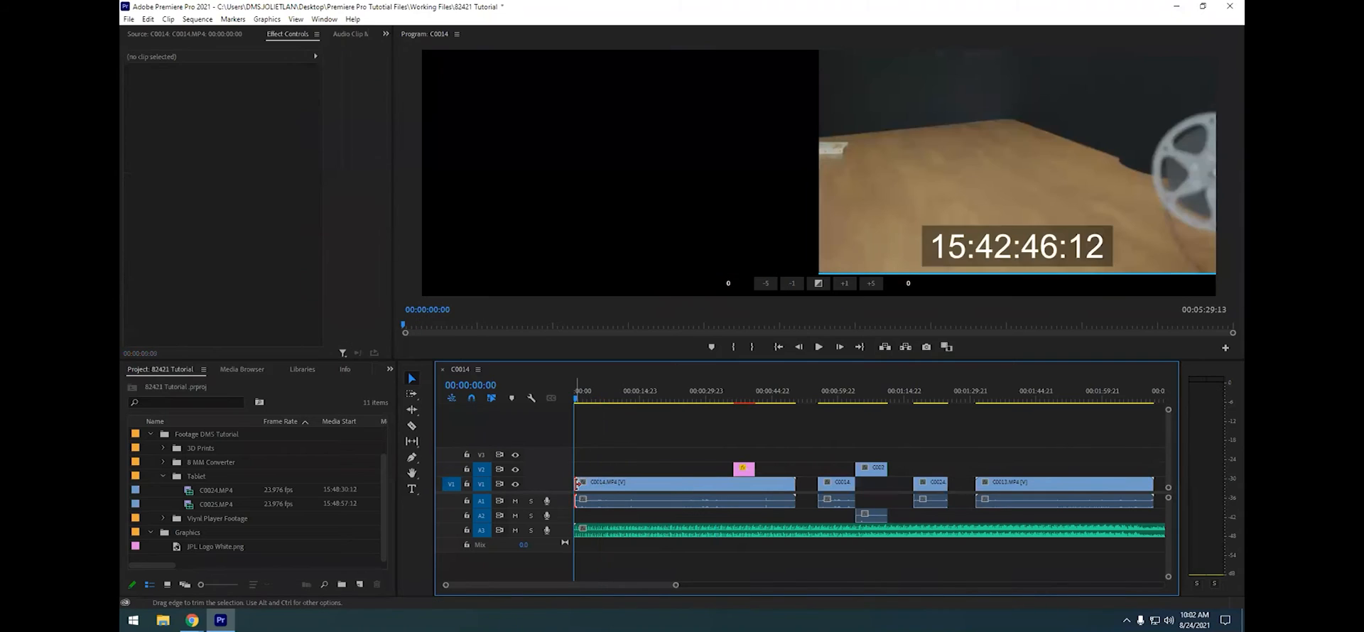
Trim the linked C0014.MP4 clip on V1 and A1 to run from 00:00:05:17 to about 00:00:29
drag(576, 483, 598, 484)
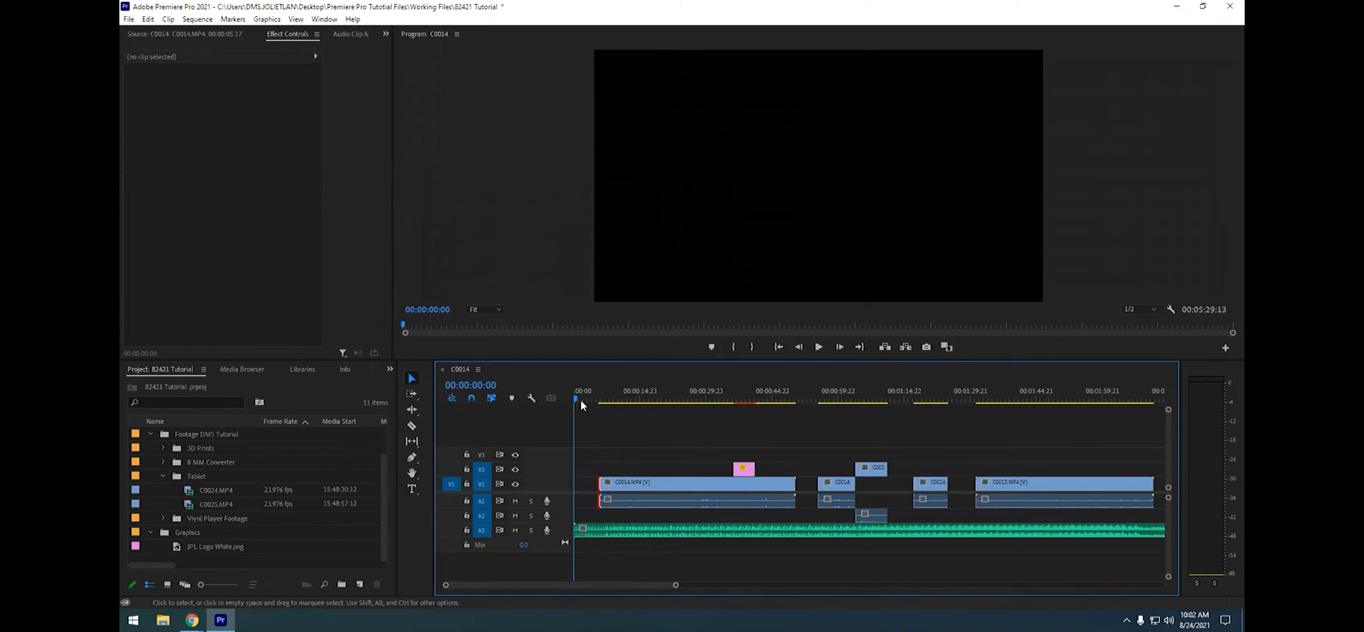
click(645, 399)
drag(651, 399, 769, 399)
drag(795, 483, 699, 483)
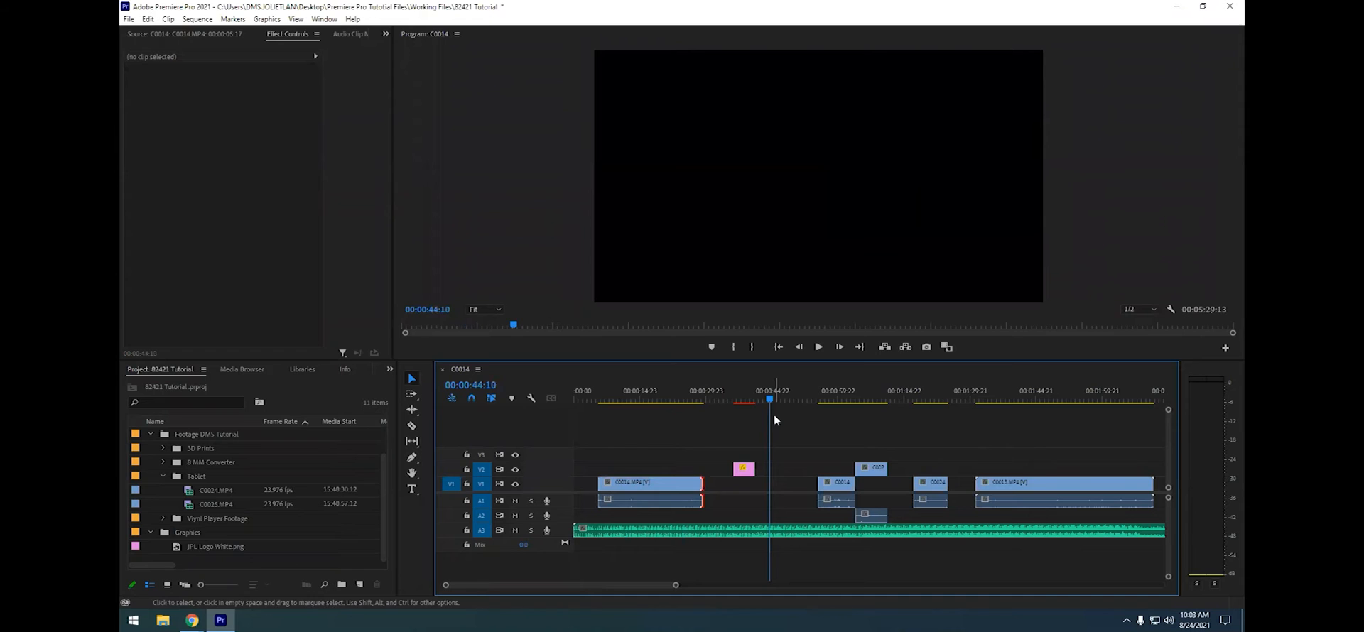
Play the sequence from 00:00:05:17 to check the opening of the trimmed clip
click(613, 401)
drag(606, 407, 598, 400)
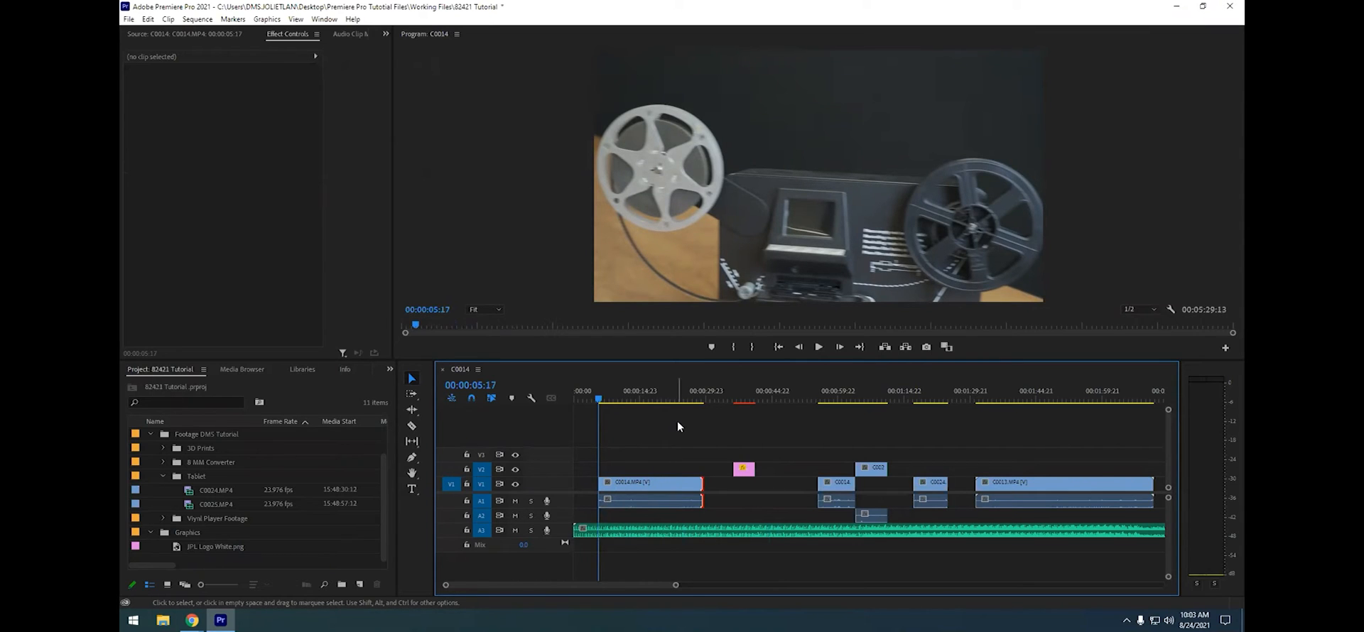
key(space)
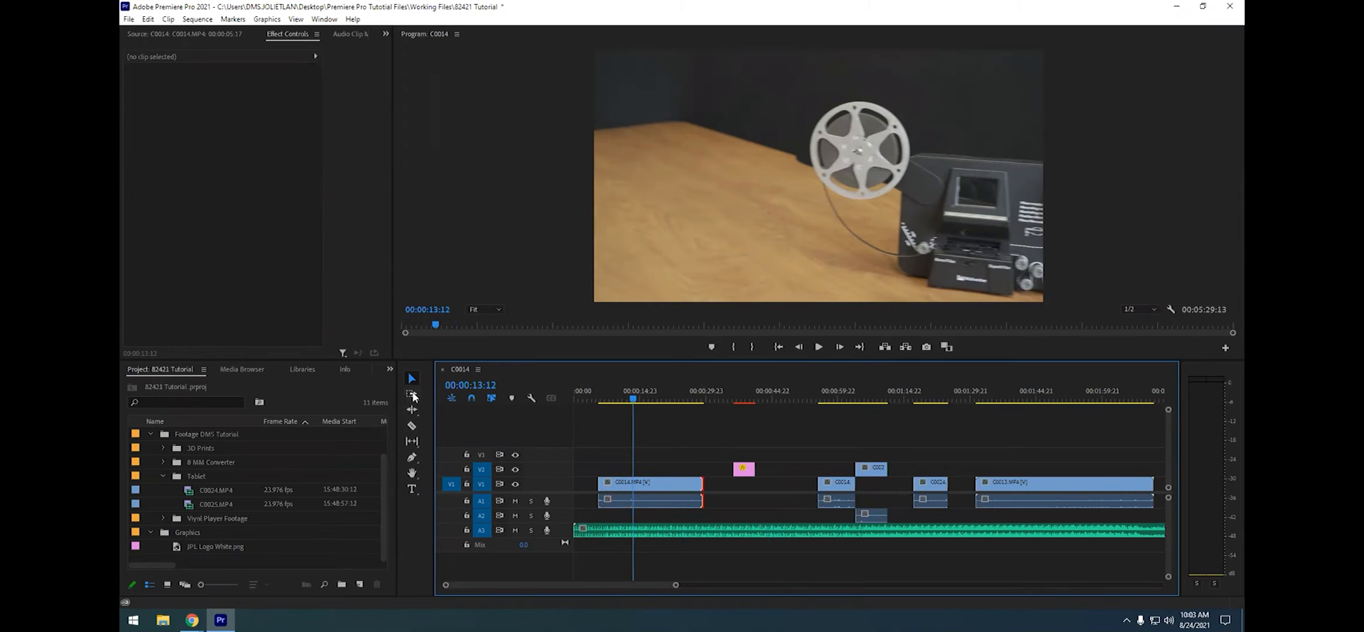
Shift all clips on every track later with the Track Select Forward Tool, so the first C0014.MP4 clip starts at 00:00:14:04
click(412, 395)
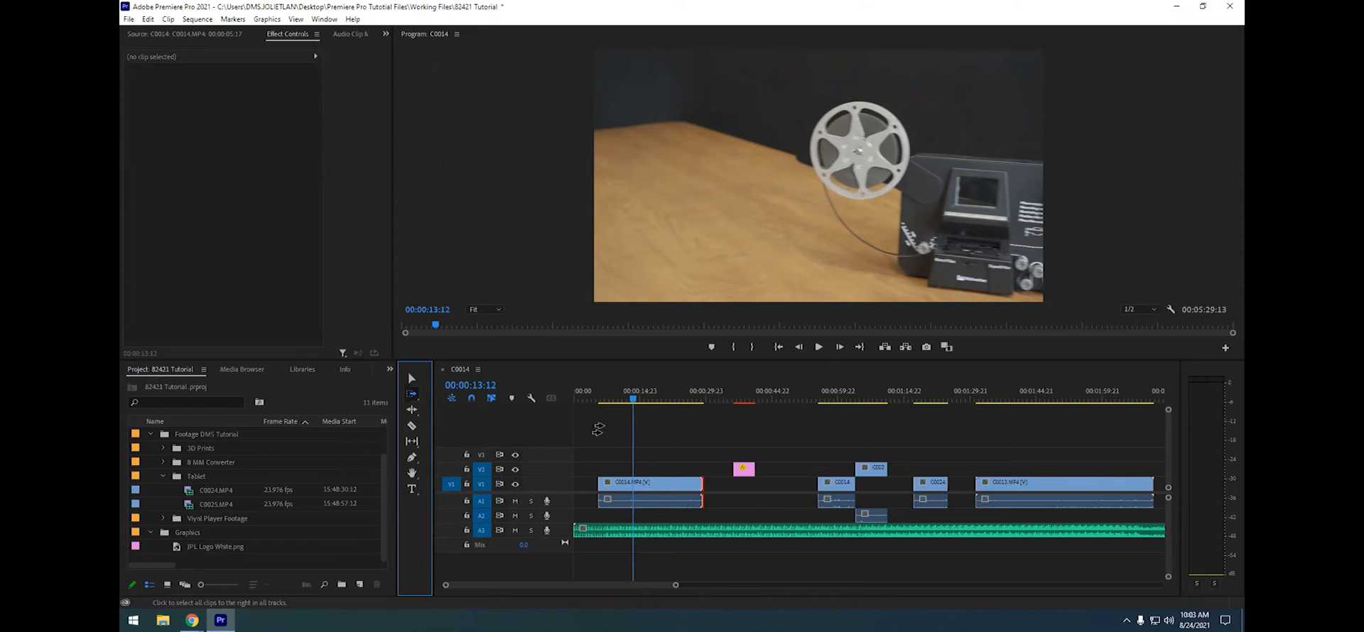
drag(685, 481, 727, 486)
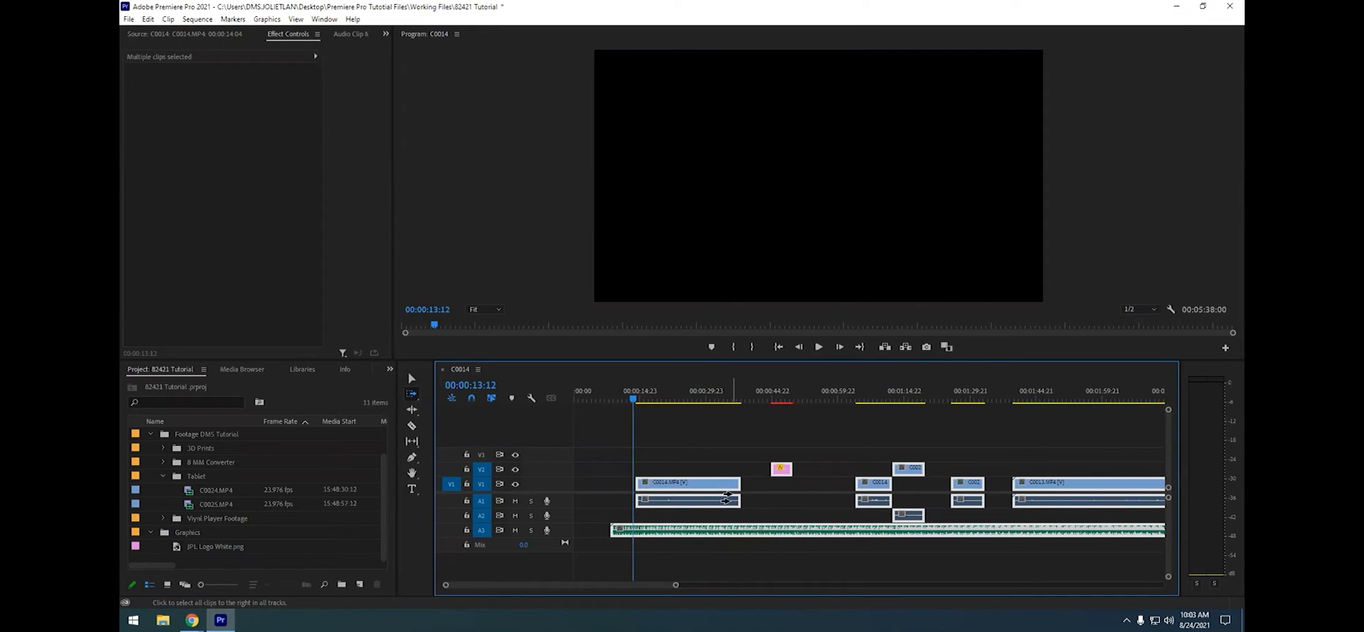
Move all clips earlier with the Track Select Backward Tool until the song meets the sequence start, and play the footage briefly
click(416, 399)
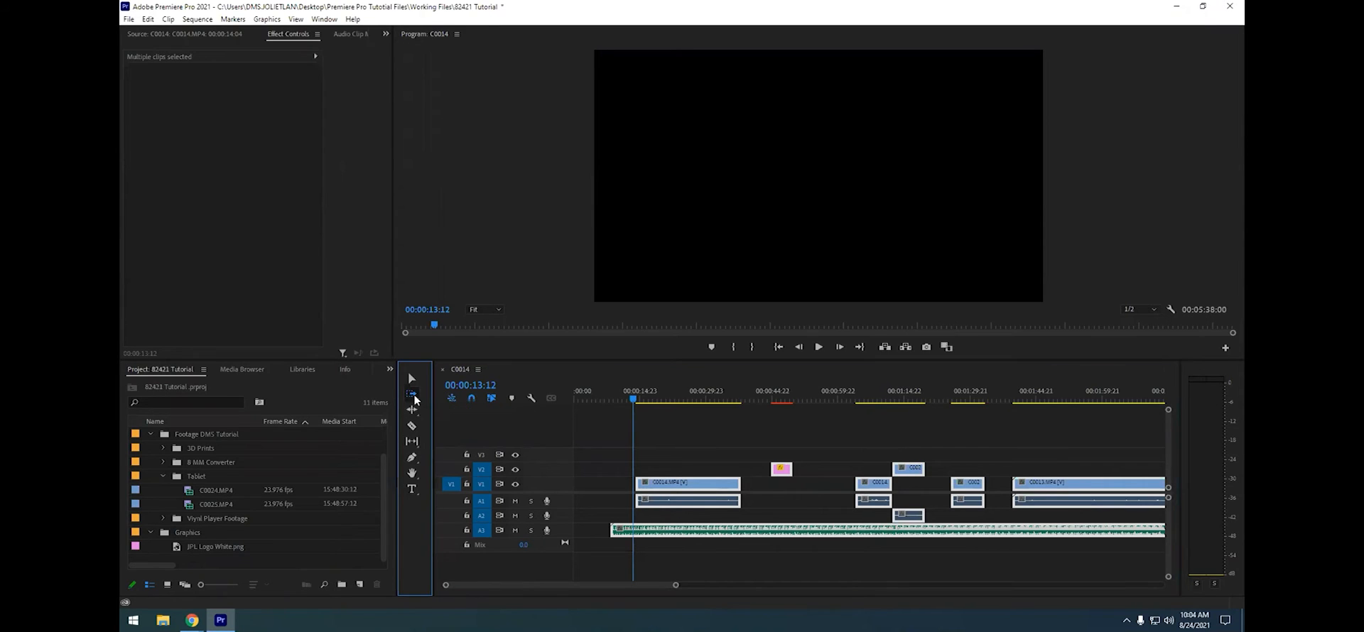
click(415, 400)
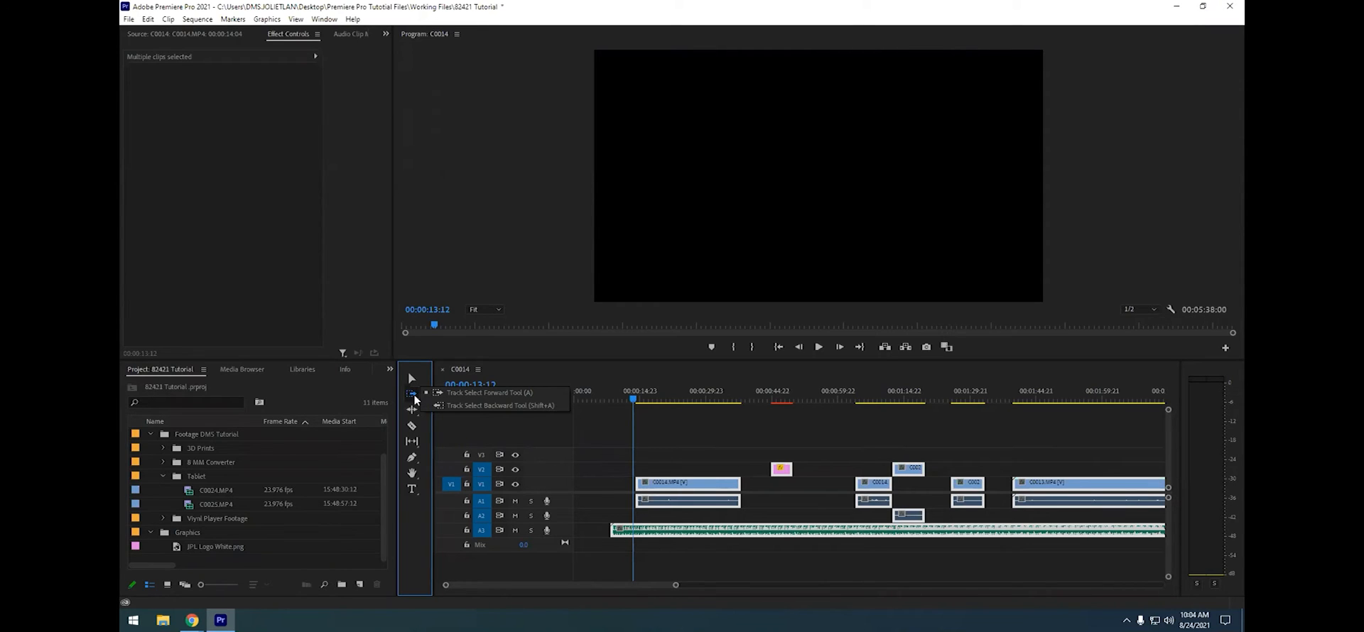
click(476, 404)
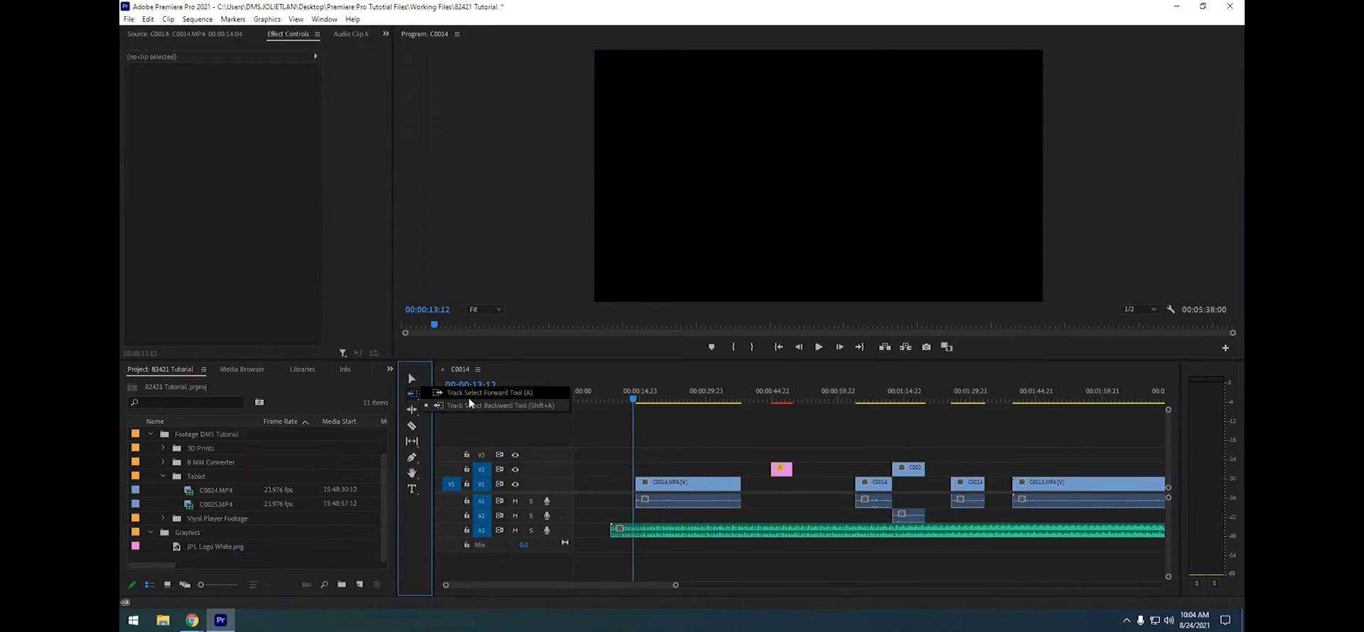
click(469, 402)
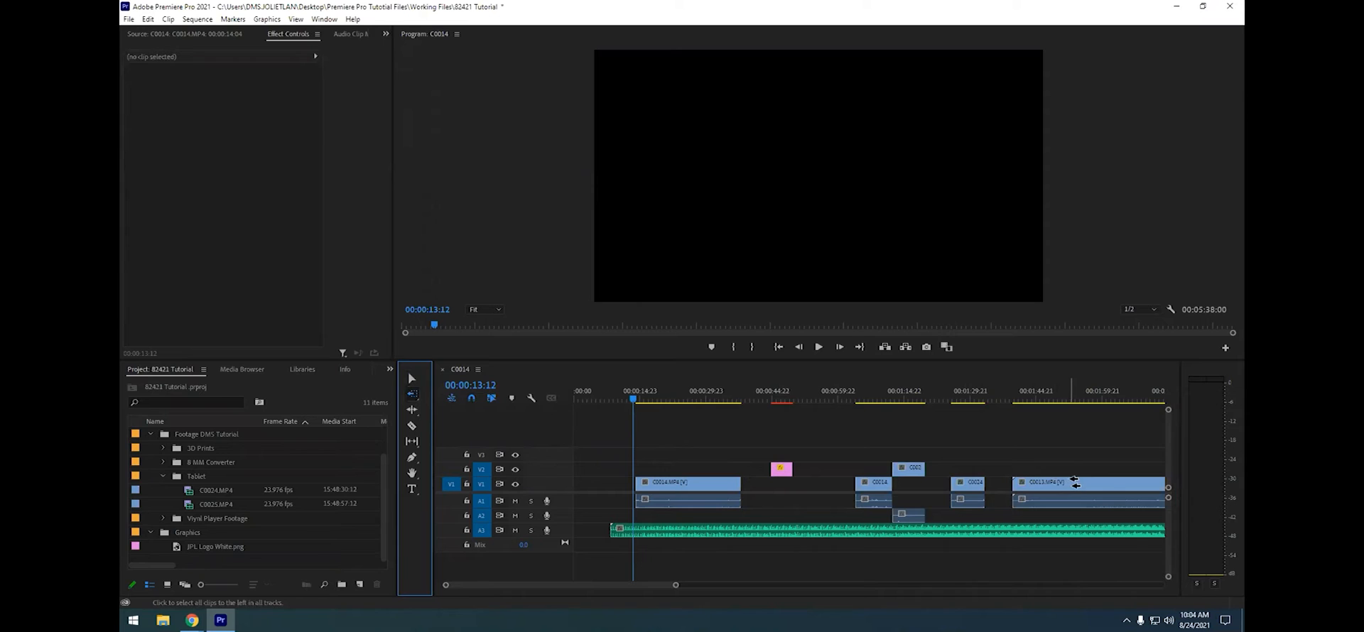
drag(675, 585, 712, 585)
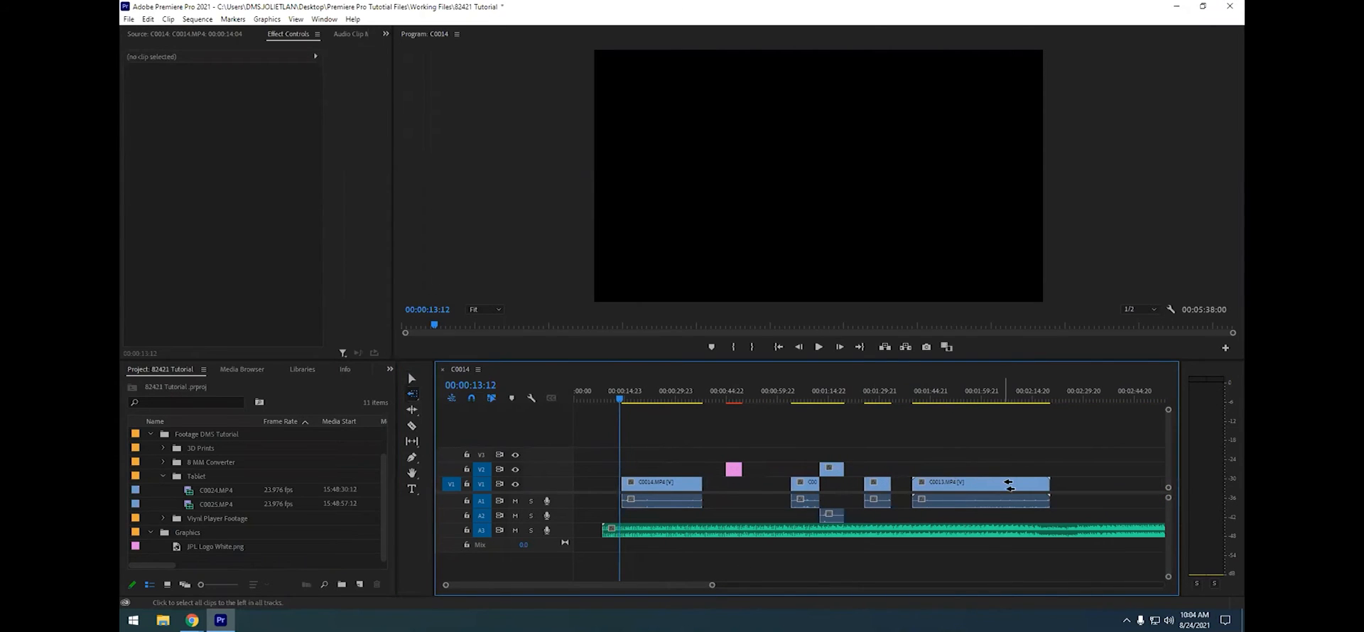
click(1020, 469)
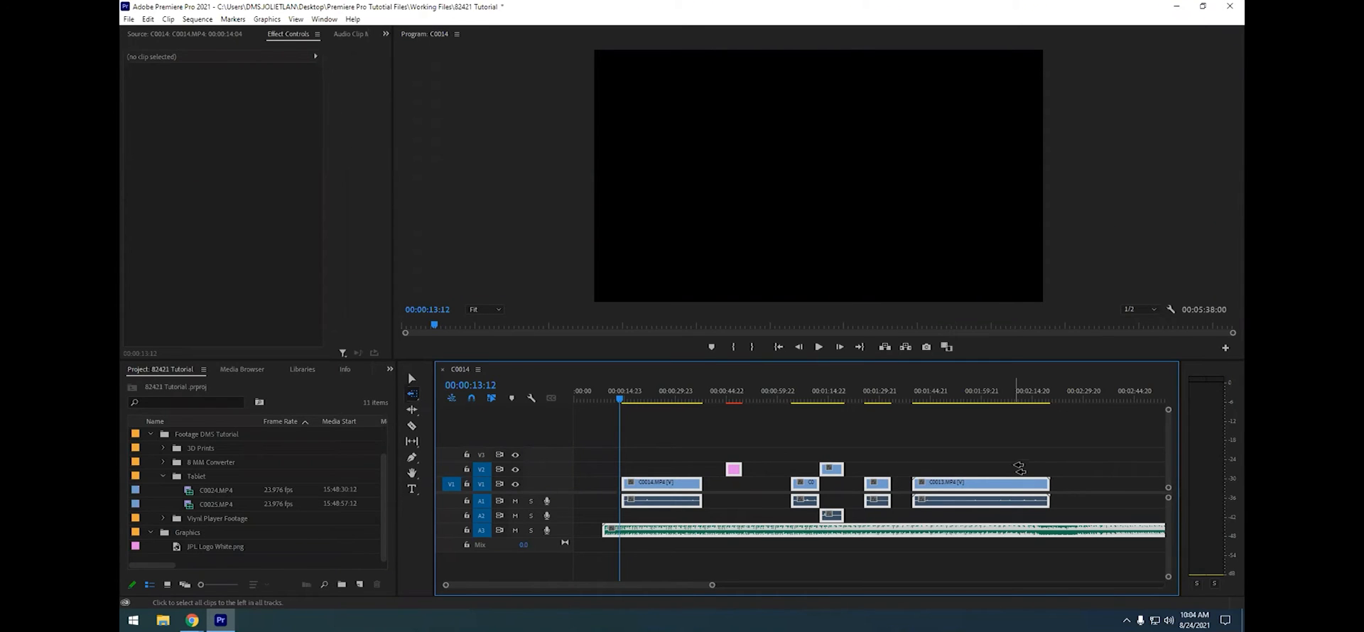
drag(1020, 469, 959, 470)
key(v)
key(space)
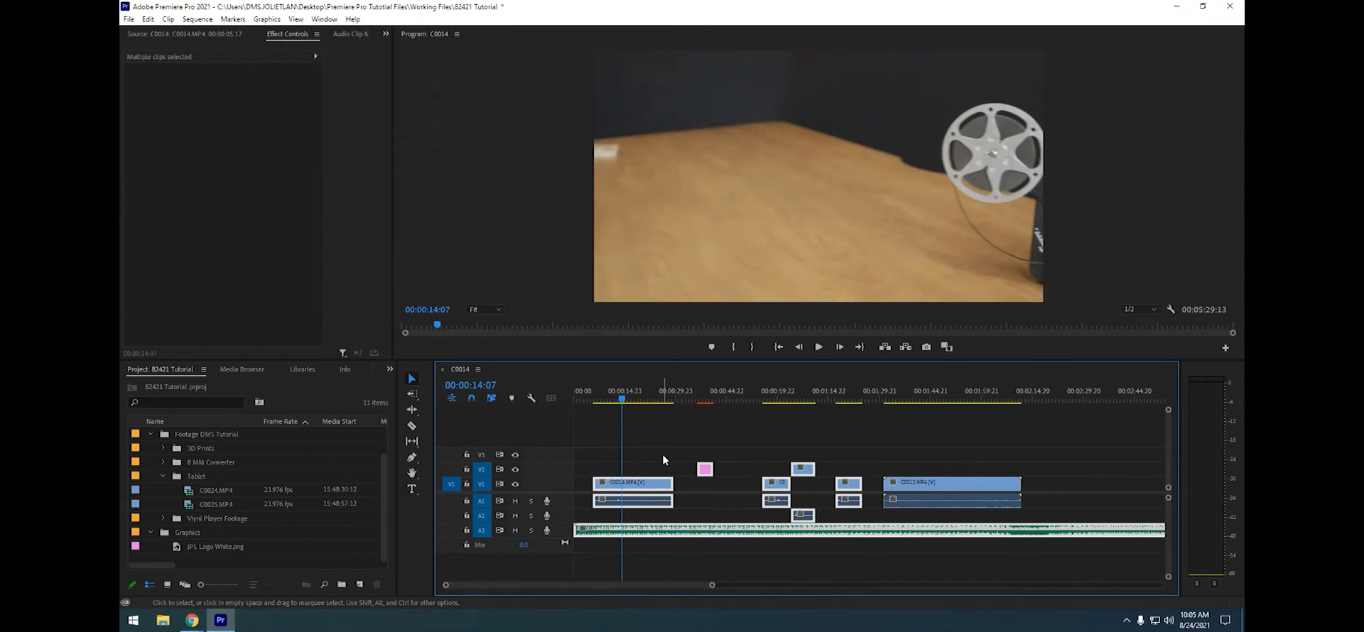
Select every clip from the first C0014.MP4 clip onward with the Track Select Forward Tool, and clear the selection
click(663, 459)
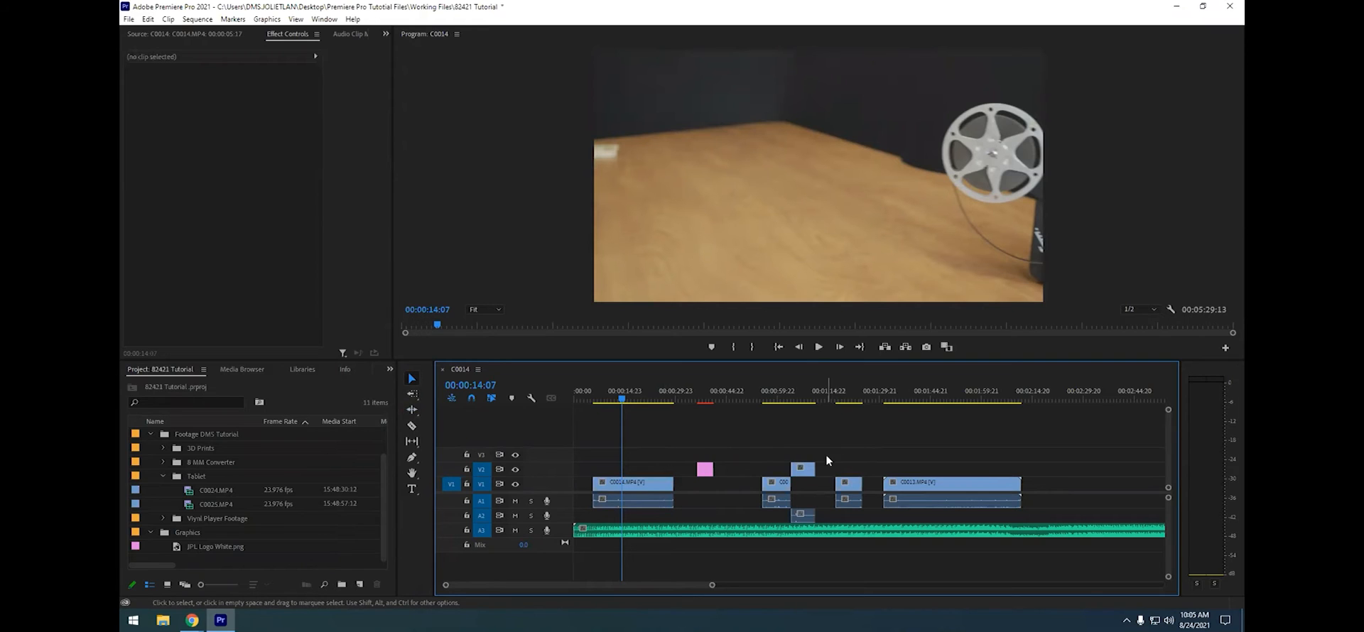
click(414, 400)
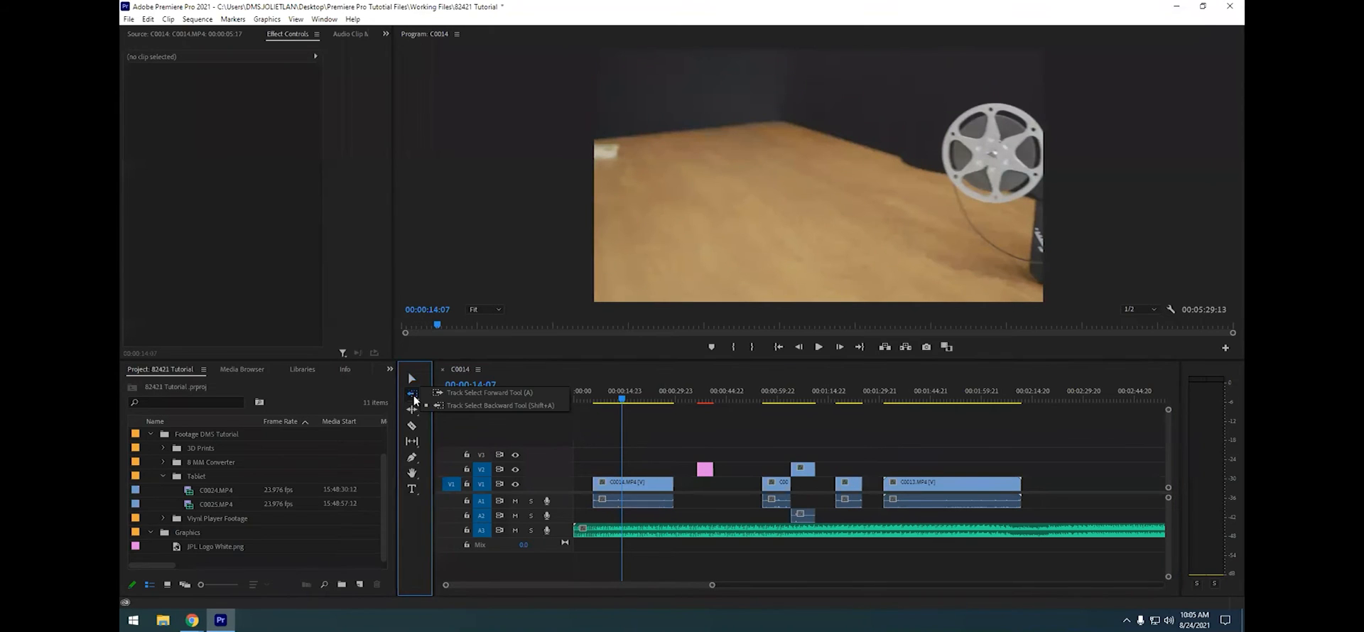
click(487, 392)
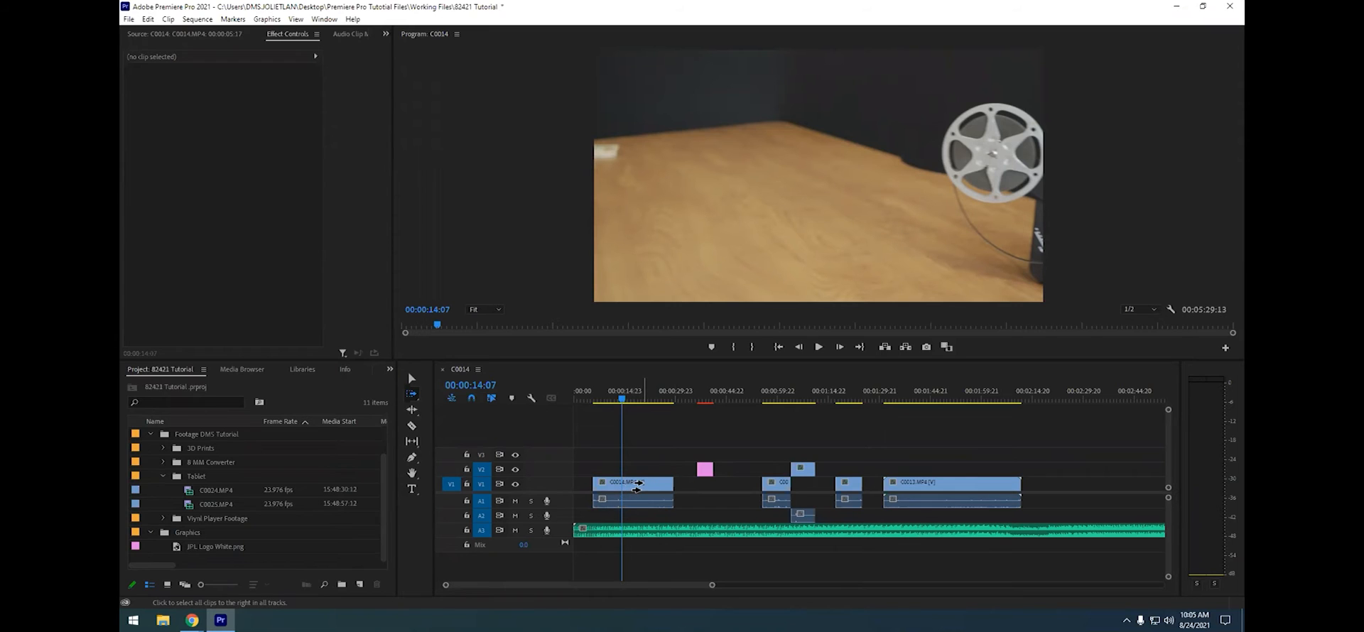
click(639, 485)
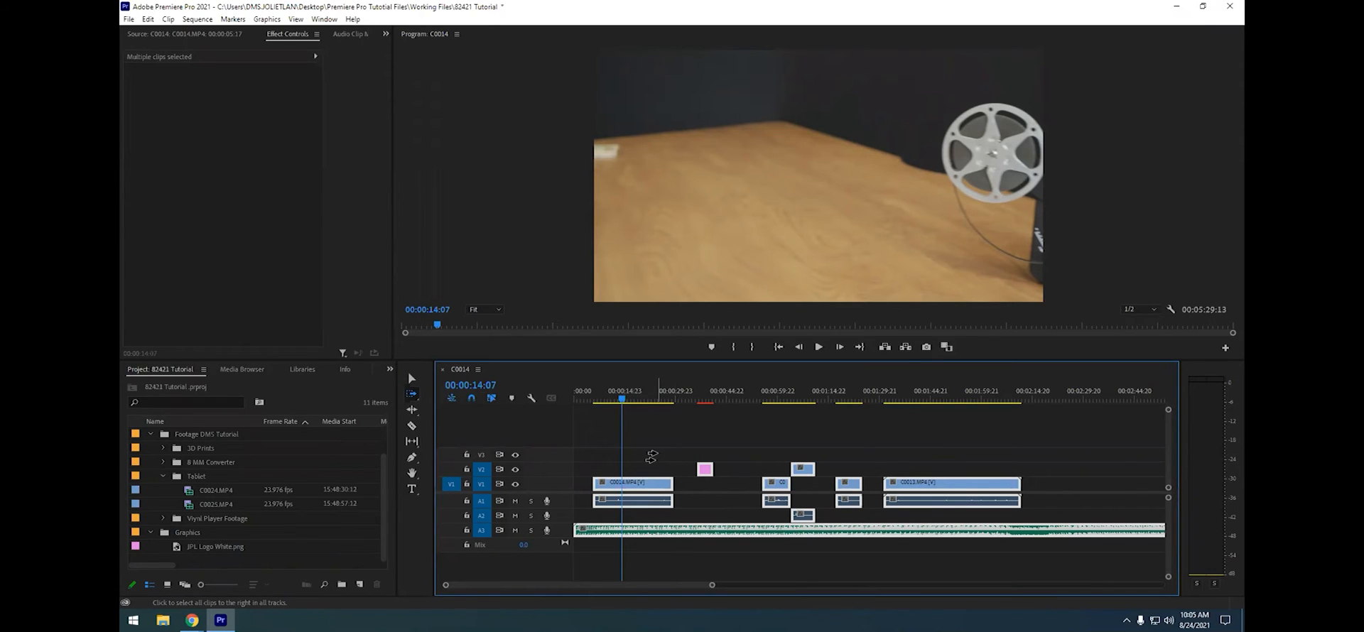
key(v)
click(654, 454)
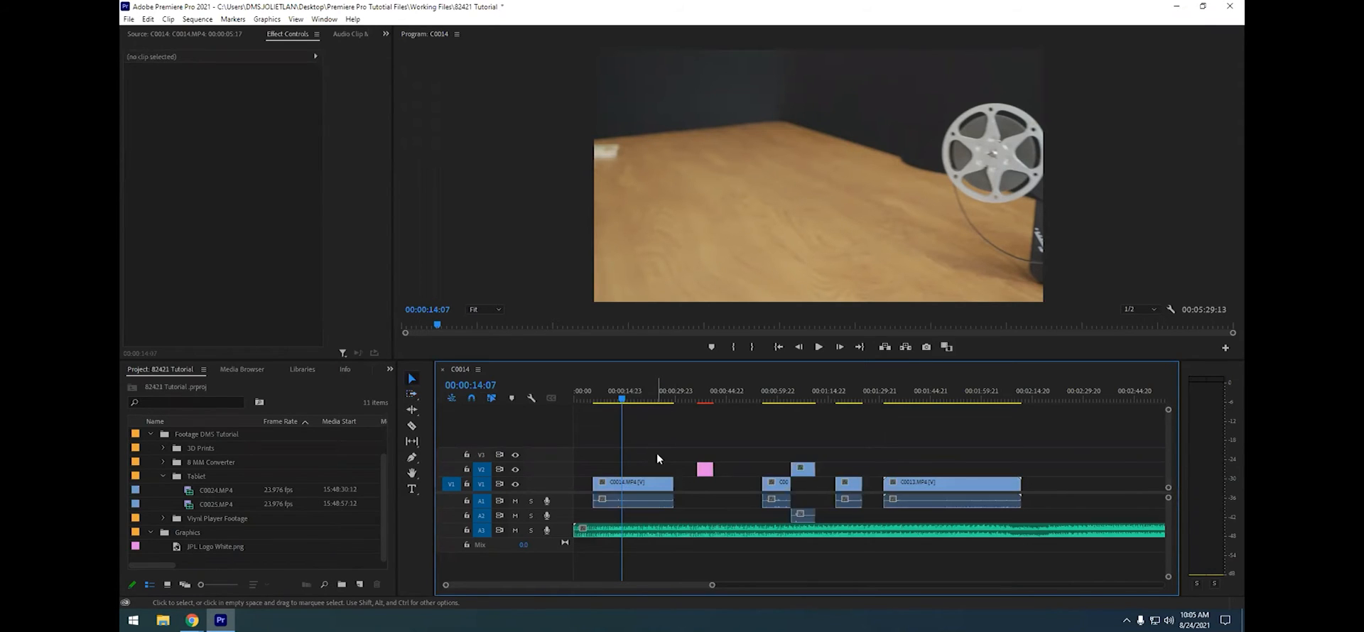
Try shifting all clips from the third V1 clip onward about 11 seconds later with the Track Select Forward Tool
click(412, 394)
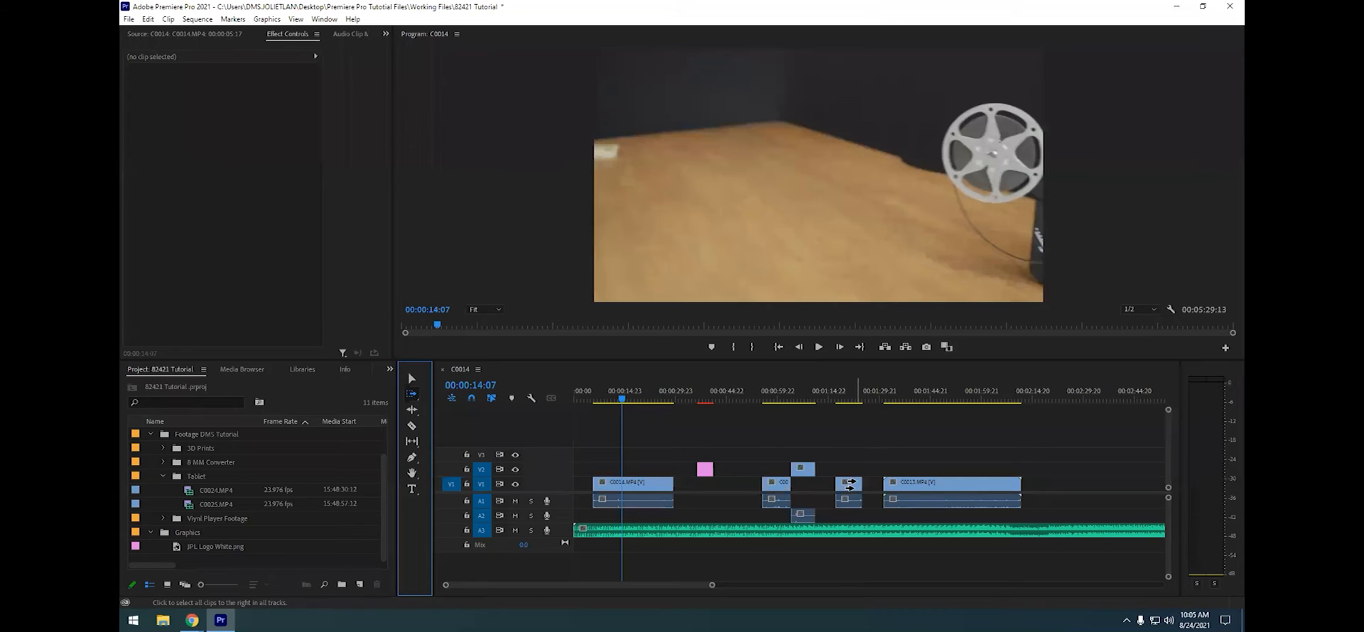
click(849, 486)
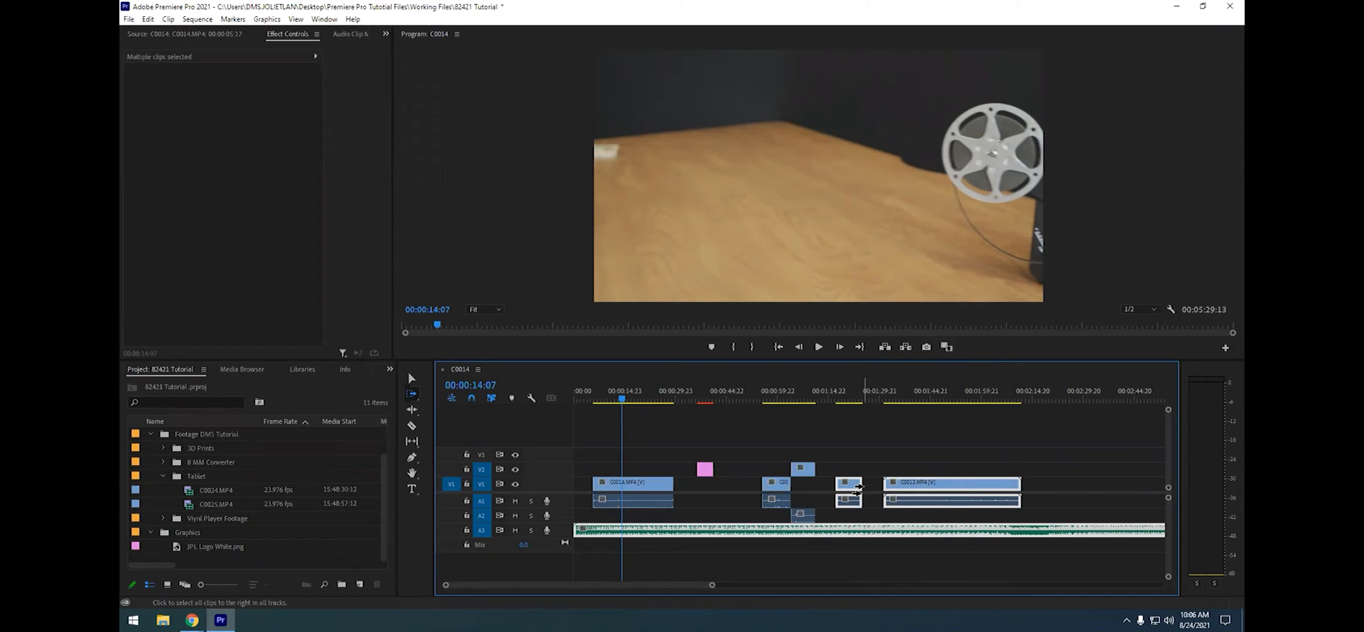
drag(858, 488, 900, 485)
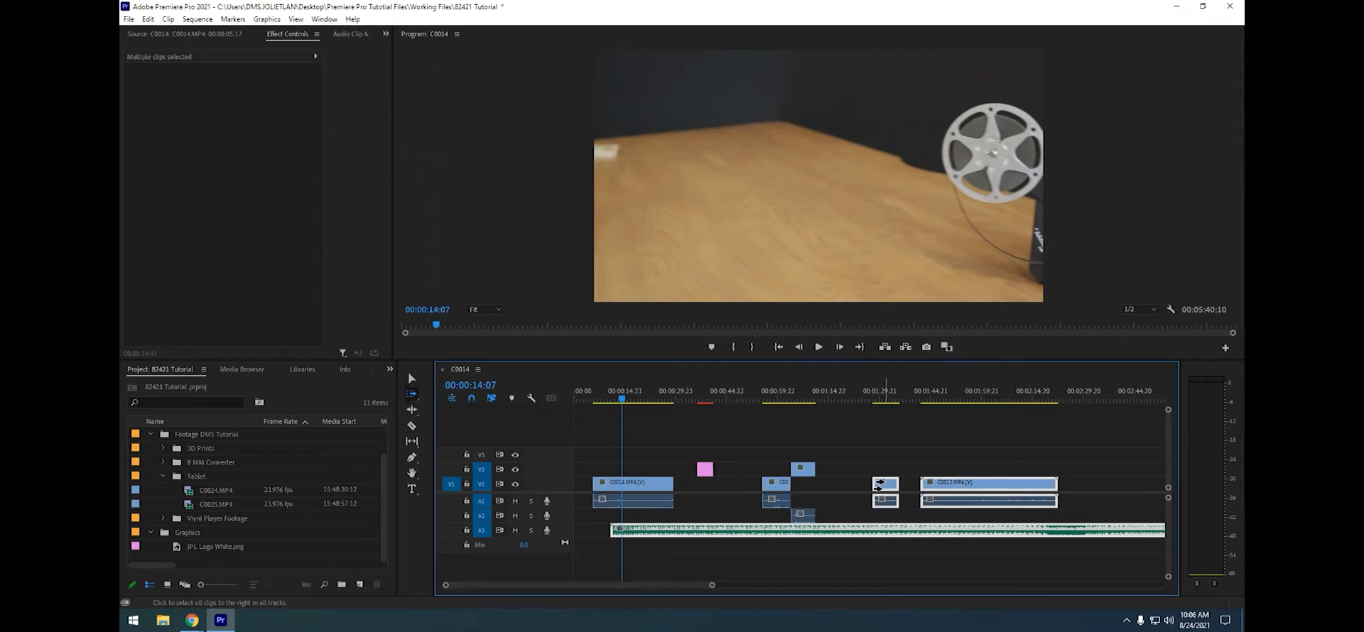
key(v)
click(786, 444)
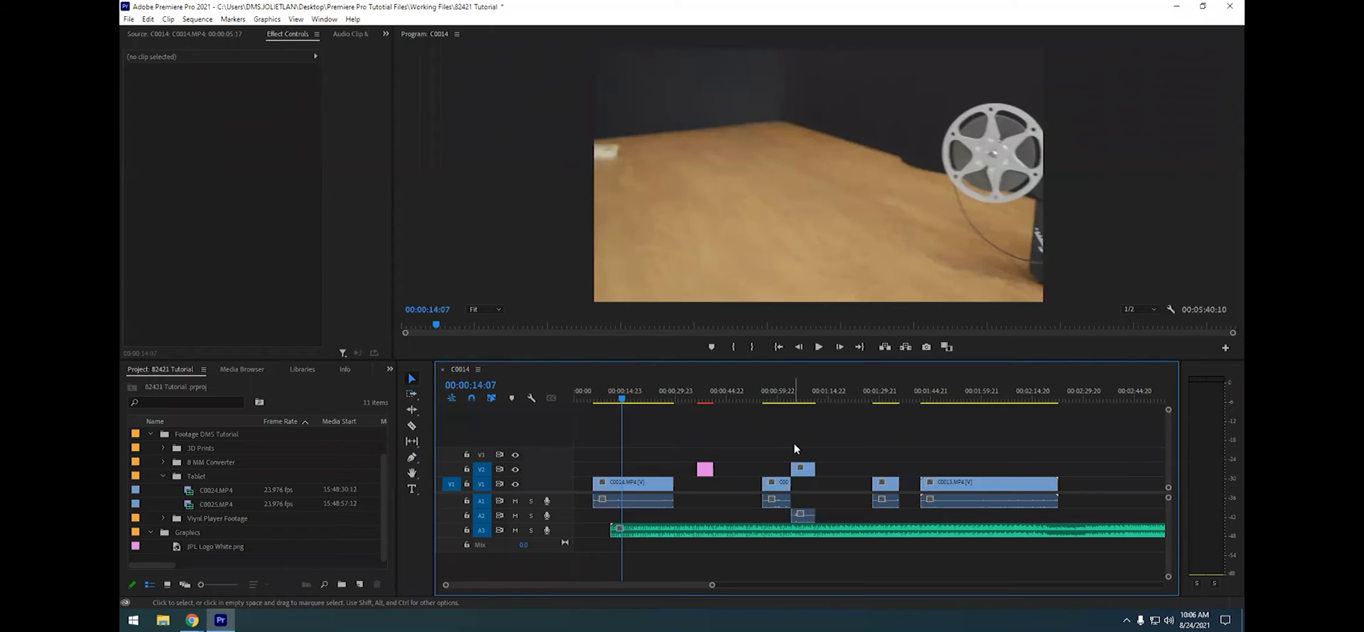
key(ctrl+z)
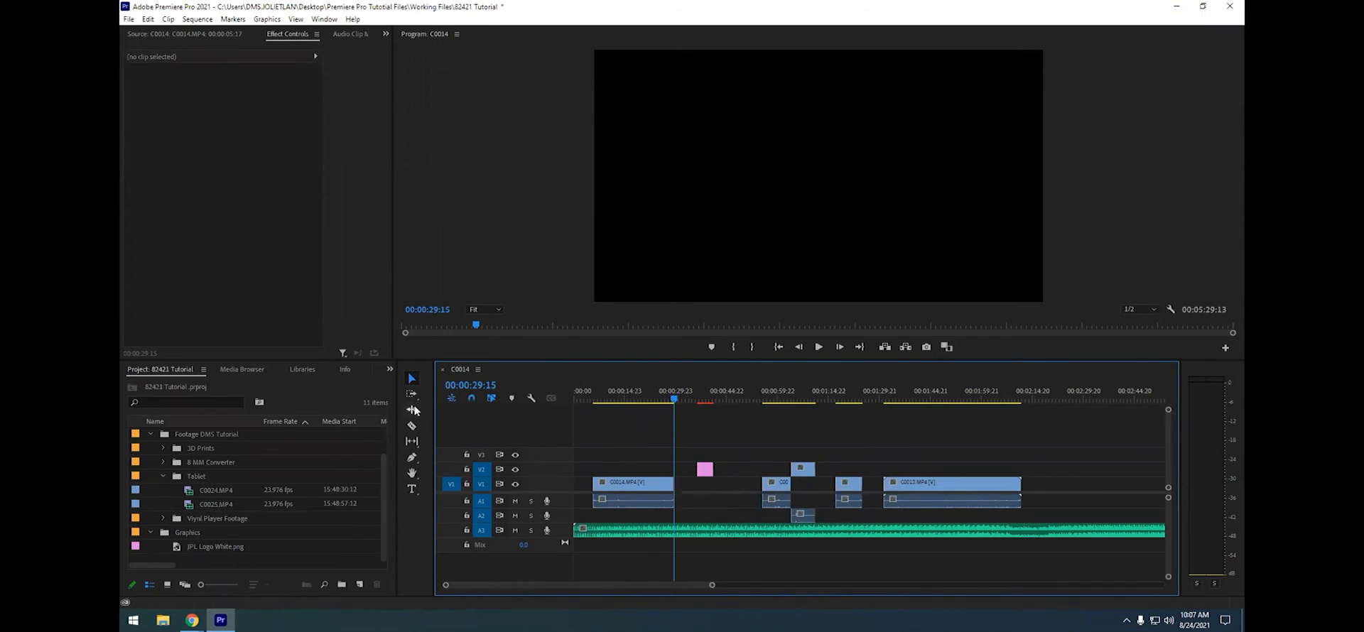
Shorten the end of the second V1 clip, C0014.MP4 starting at 00:00:55:13, by about 3 seconds with the Ripple Edit Tool
click(412, 410)
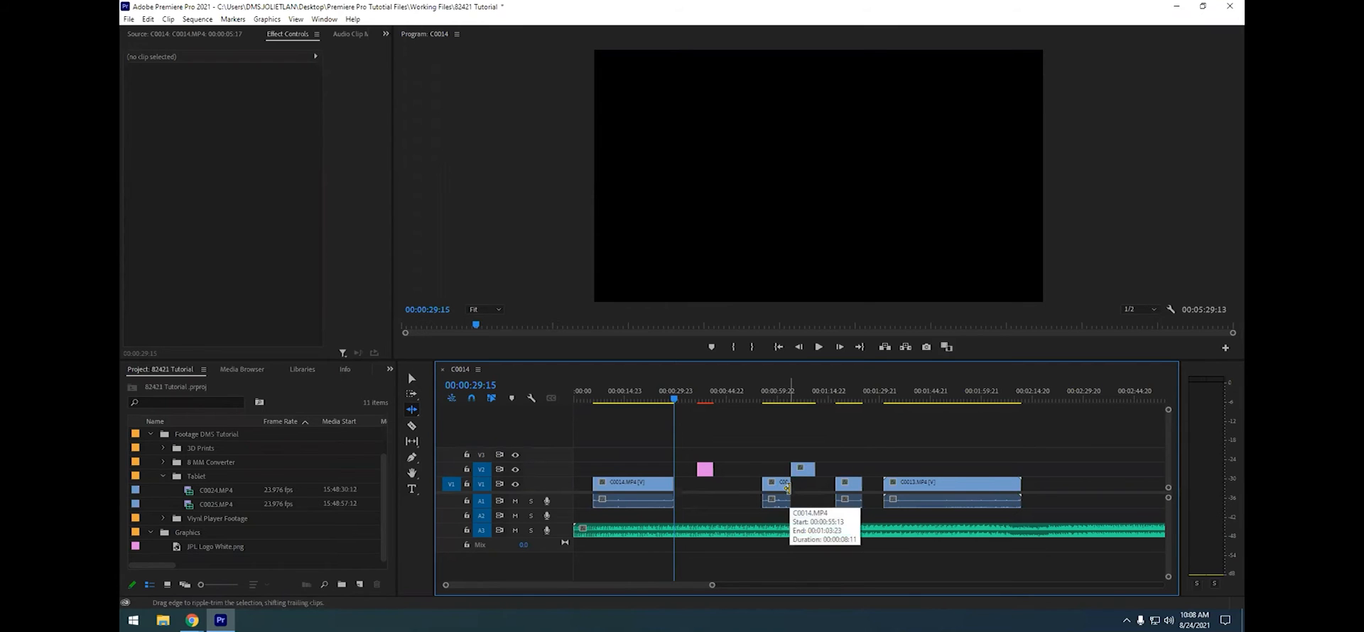
drag(787, 487, 775, 489)
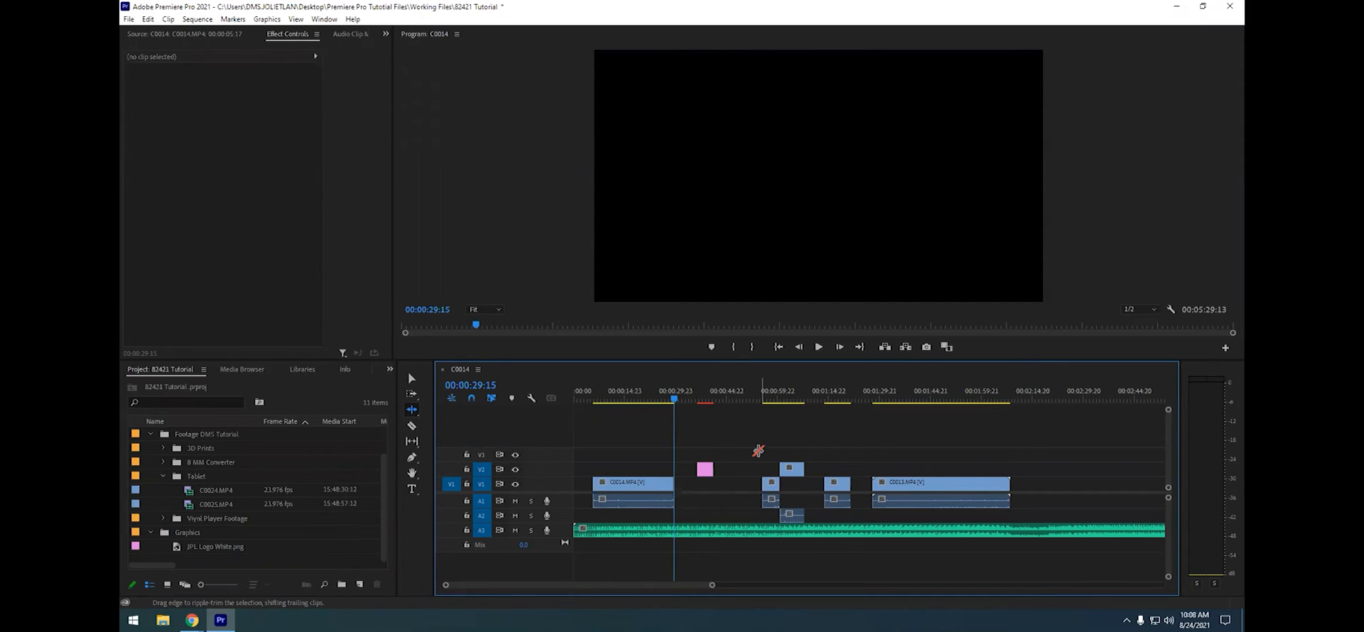
Roll the V1 cut between the adjoining C0014.MP4 and C0013.MP4 clips about 3 seconds later with the Rolling Edit Tool
click(411, 410)
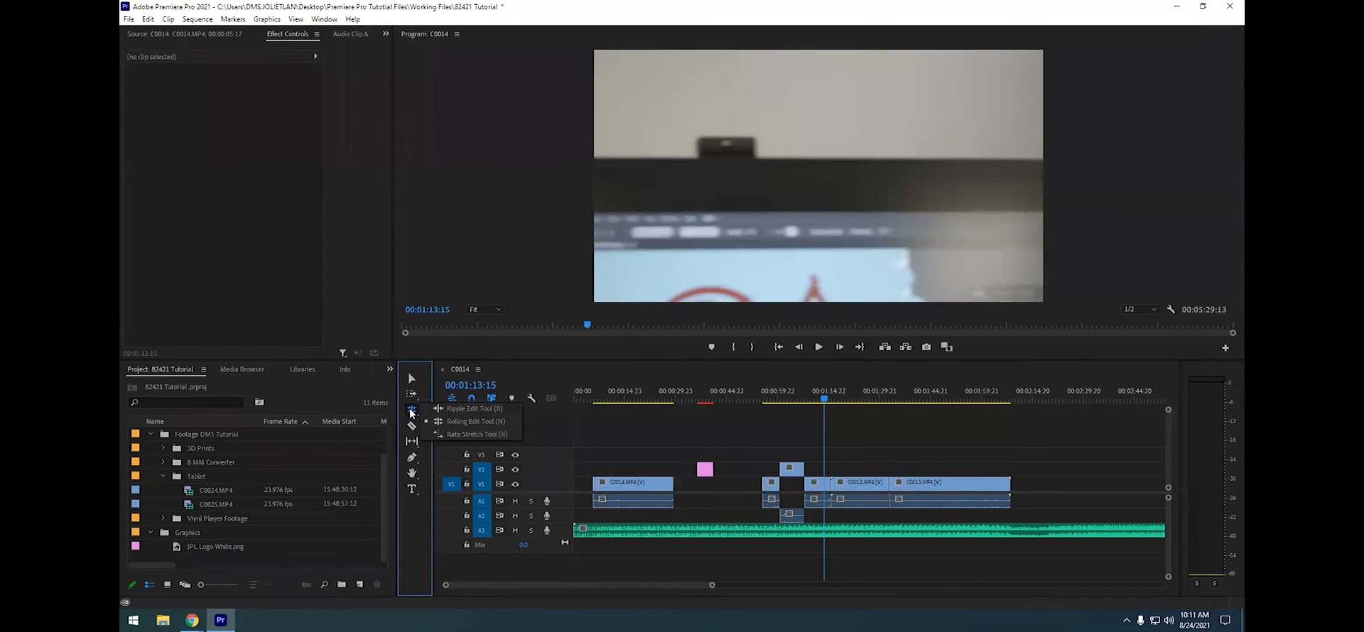
click(454, 422)
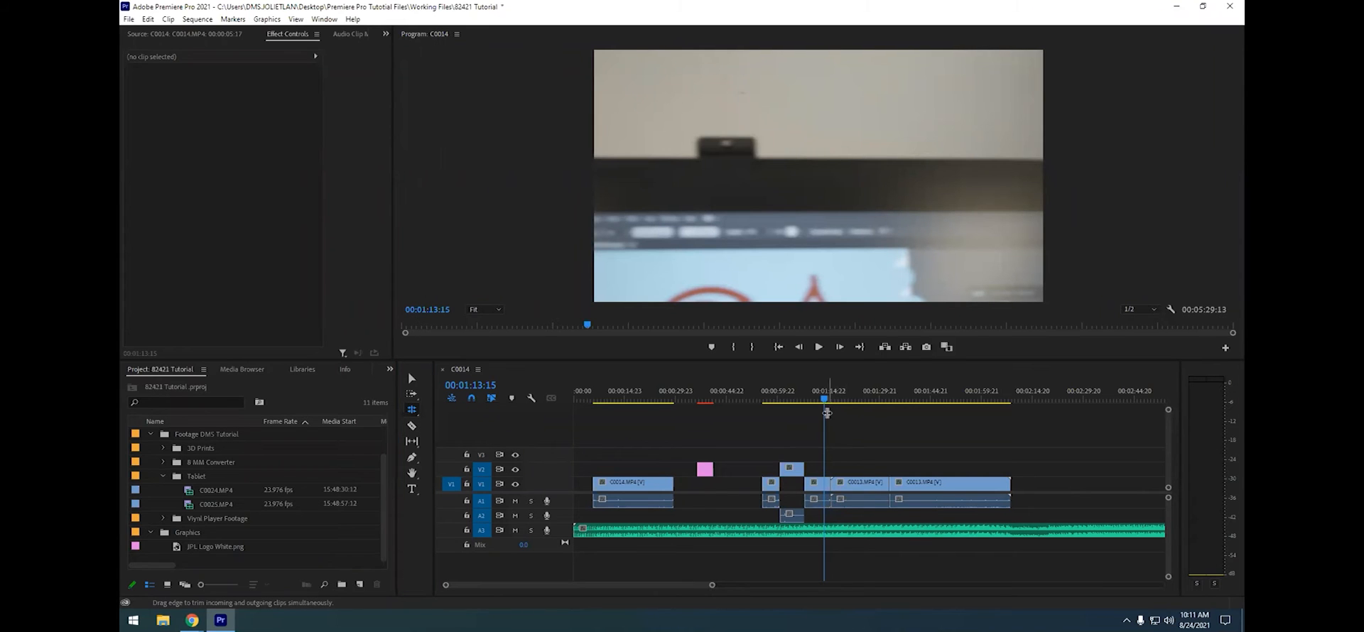
drag(821, 397, 805, 400)
click(832, 495)
drag(831, 490, 843, 488)
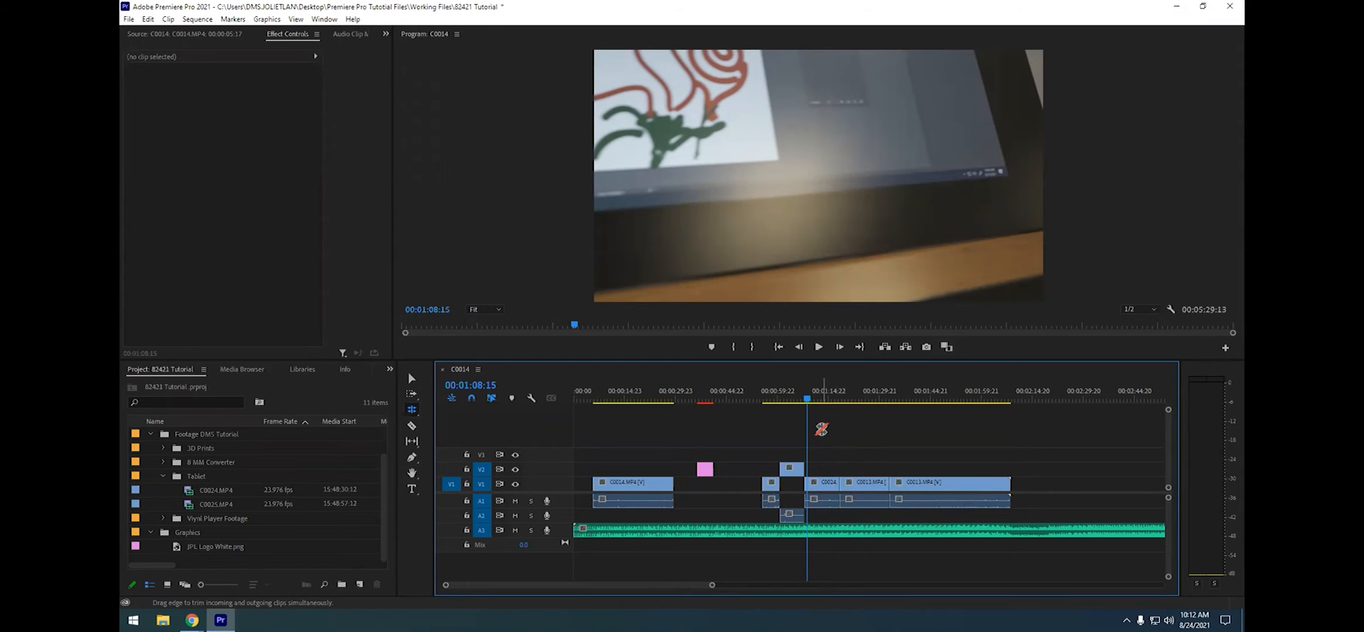
Scrub the footage around 00:01:14:11 and inspect the rolled cut between the C0014.MP4 and C0013.MP4 clips up close
click(812, 399)
mouse_move(812, 399)
mouse_down()
mouse_move(852, 402)
mouse_move(826, 411)
mouse_up()
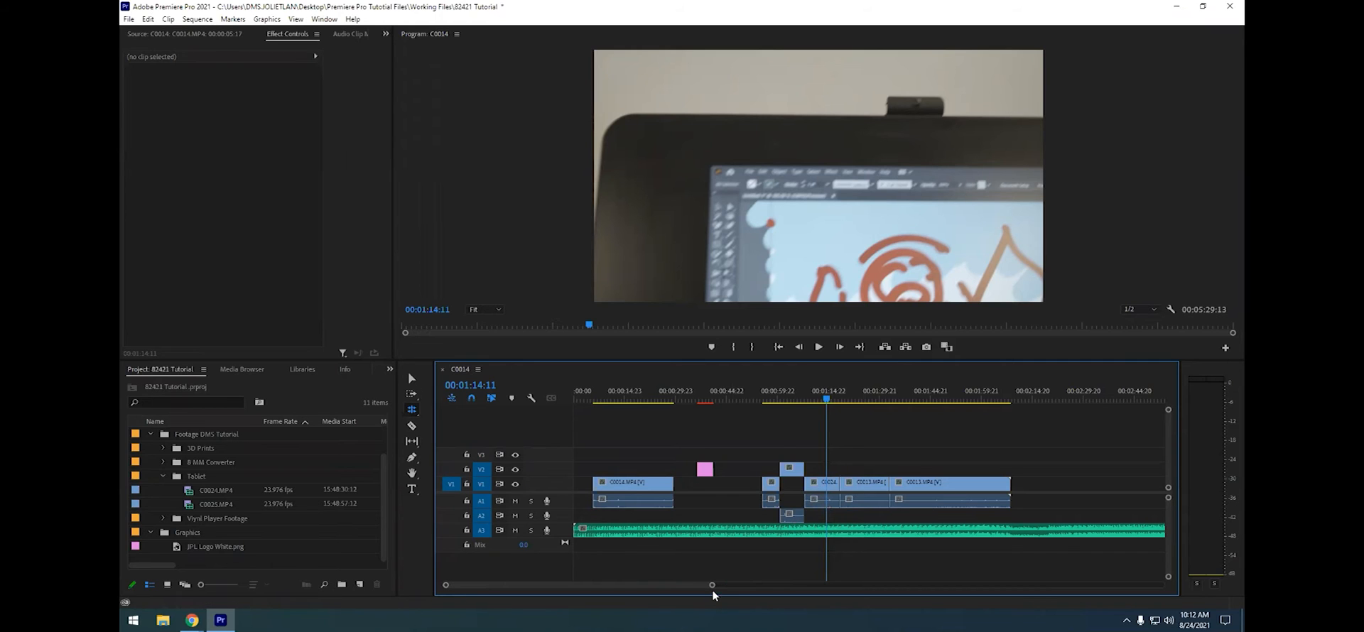
drag(712, 588, 639, 583)
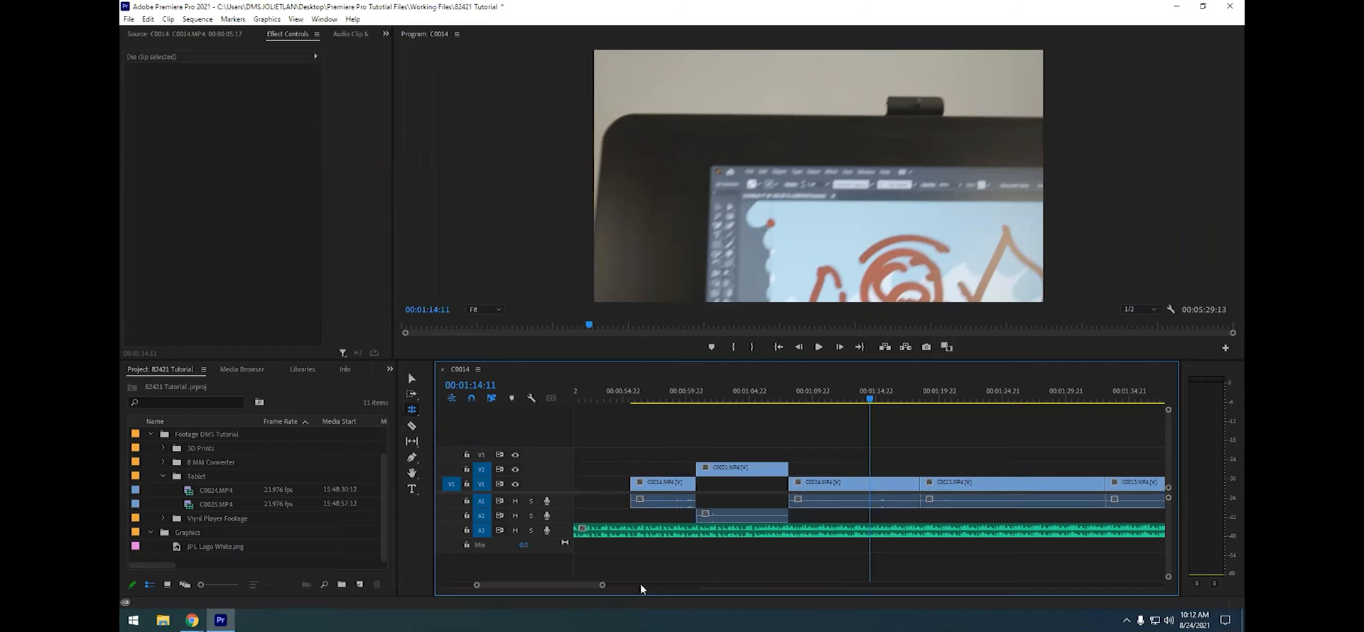
drag(924, 486, 919, 491)
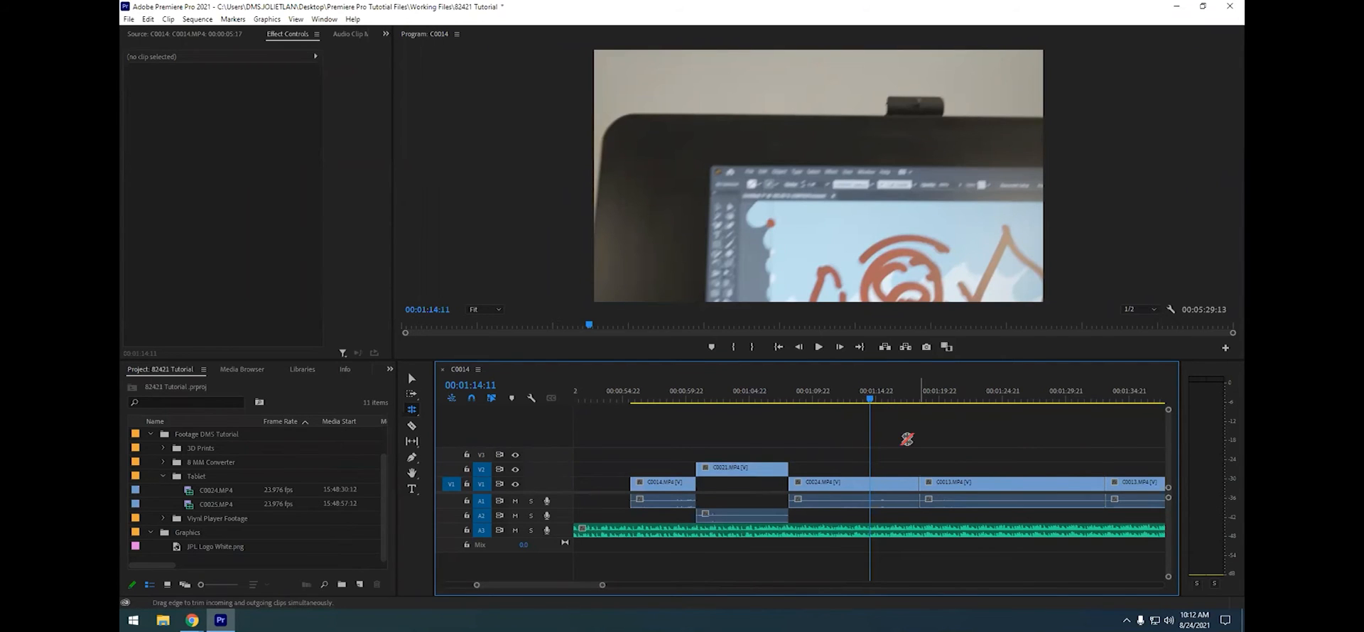
drag(872, 399, 902, 428)
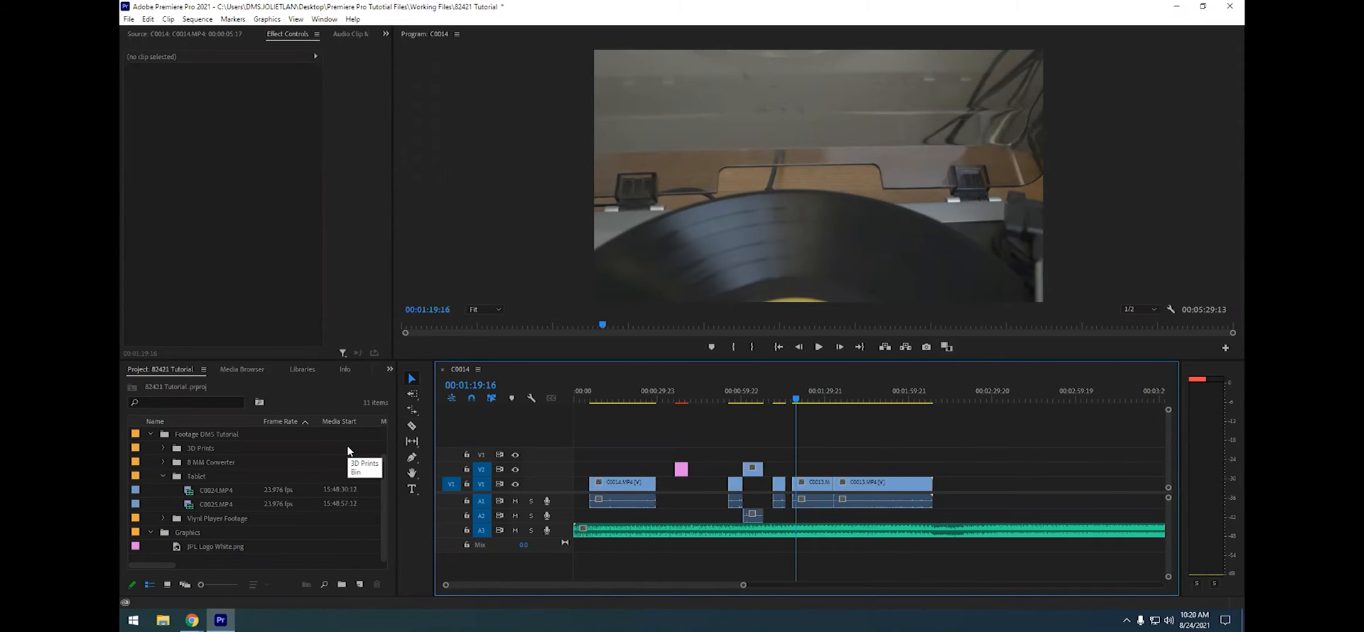
Rate stretch the first C0014.MP4 clip by extending its end, and pull its start in to 00:00:27:23
click(416, 411)
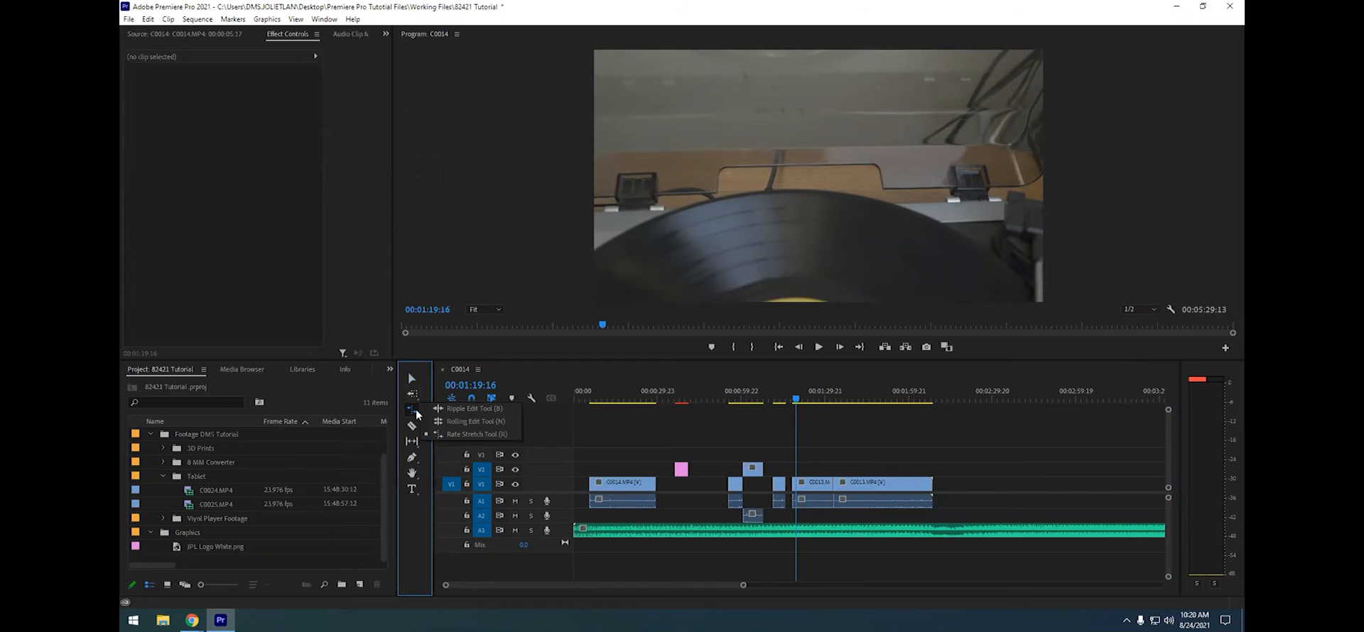
click(480, 433)
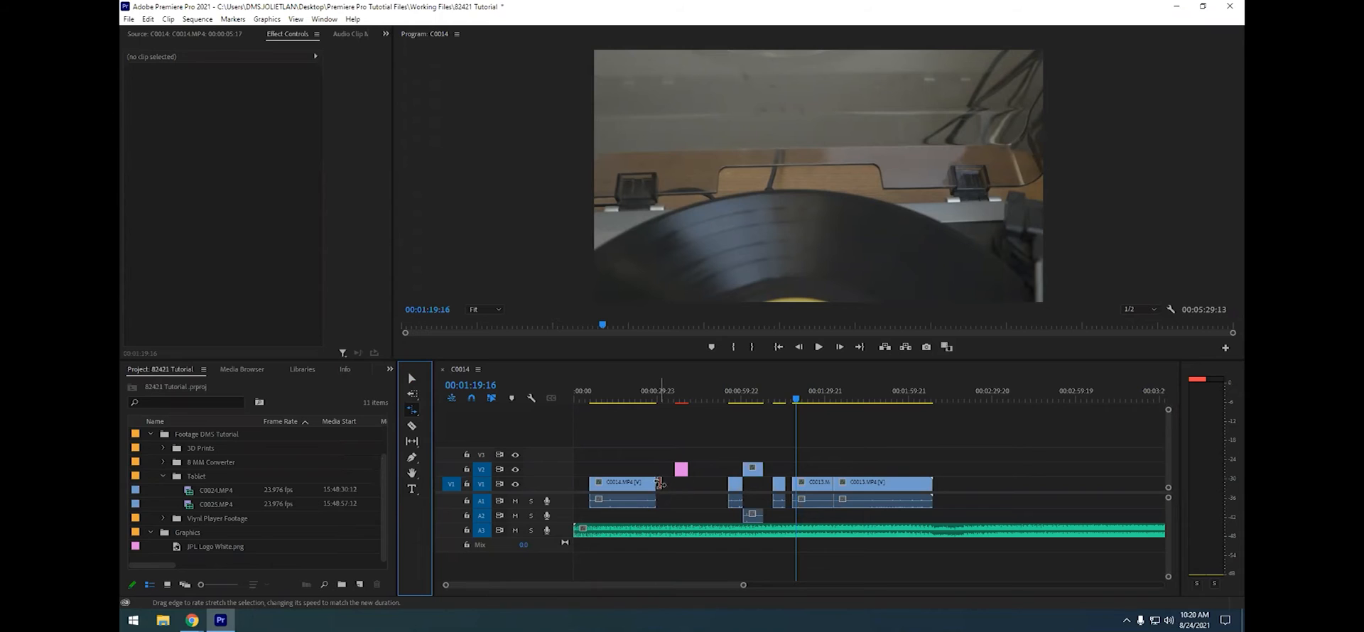
drag(655, 484, 707, 486)
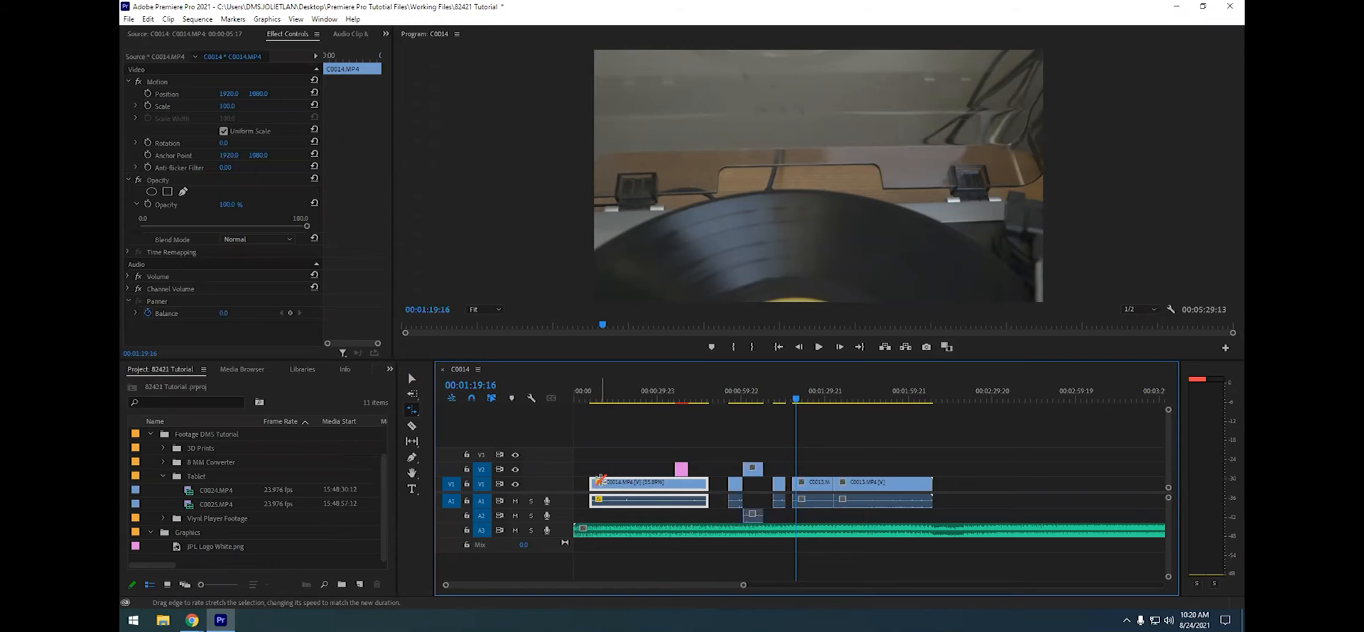
drag(597, 482, 653, 486)
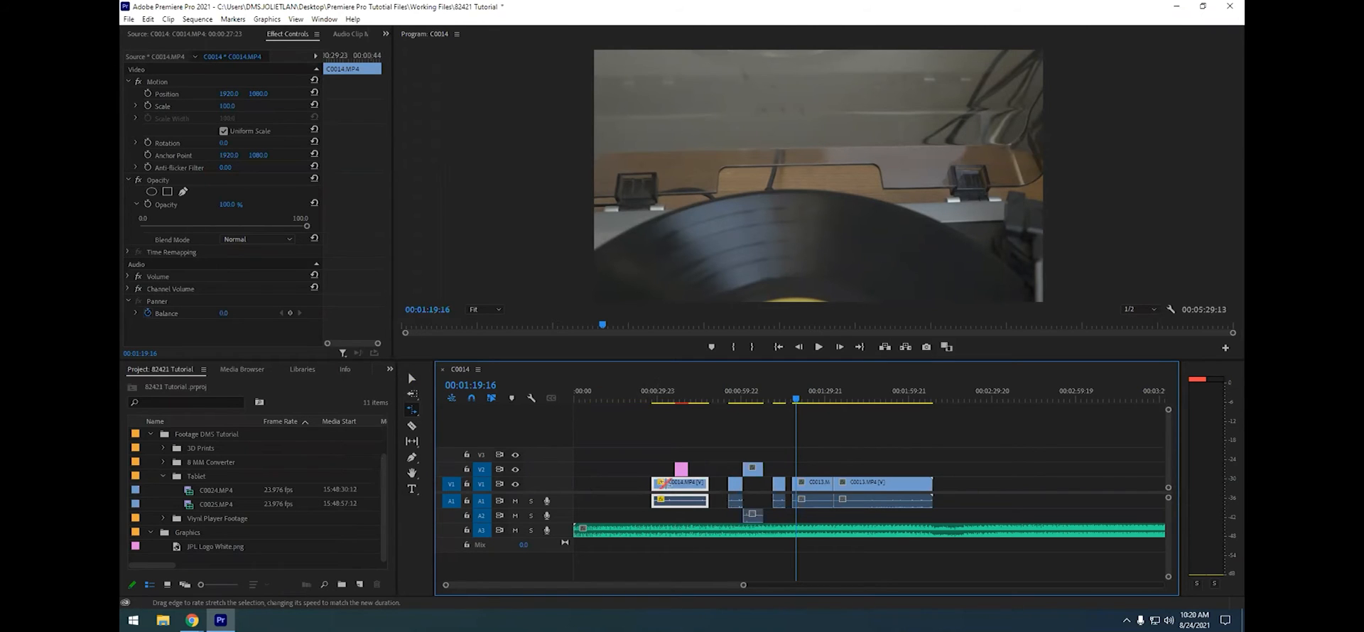
Play the stretched C0014.MP4 clip from 00:00:27:02, and rate stretch it again to run from 00:00:16:15 to about 00:00:40
click(650, 394)
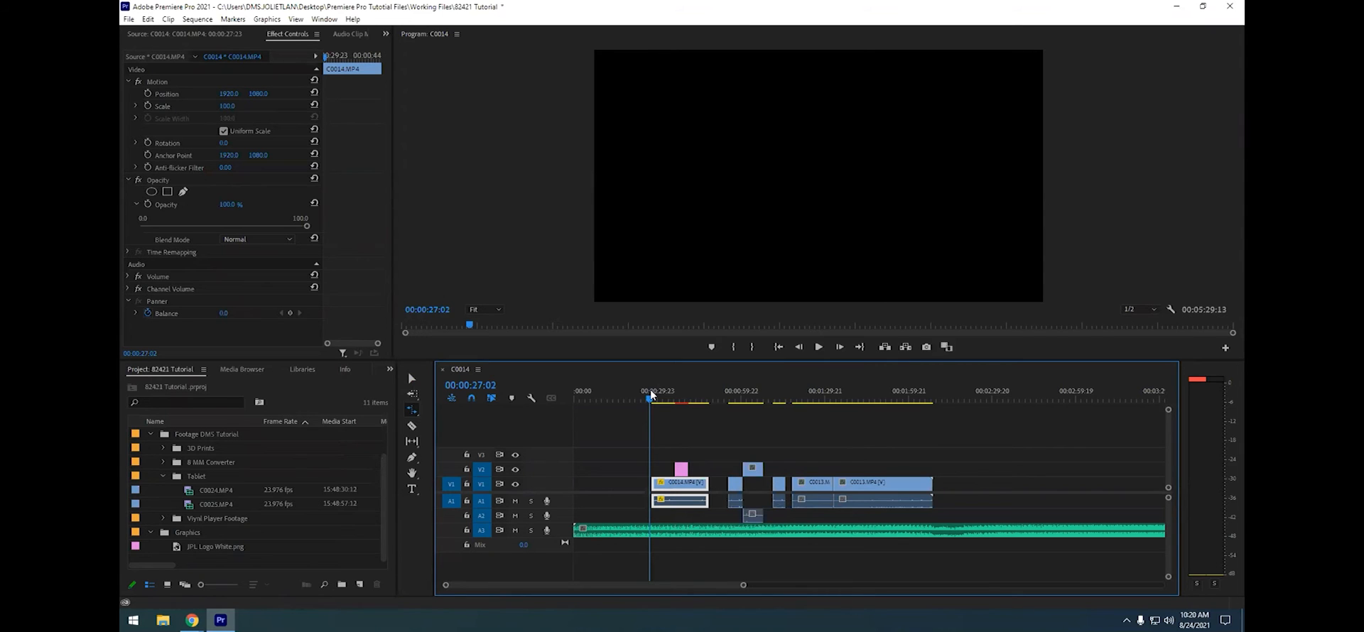
key(space)
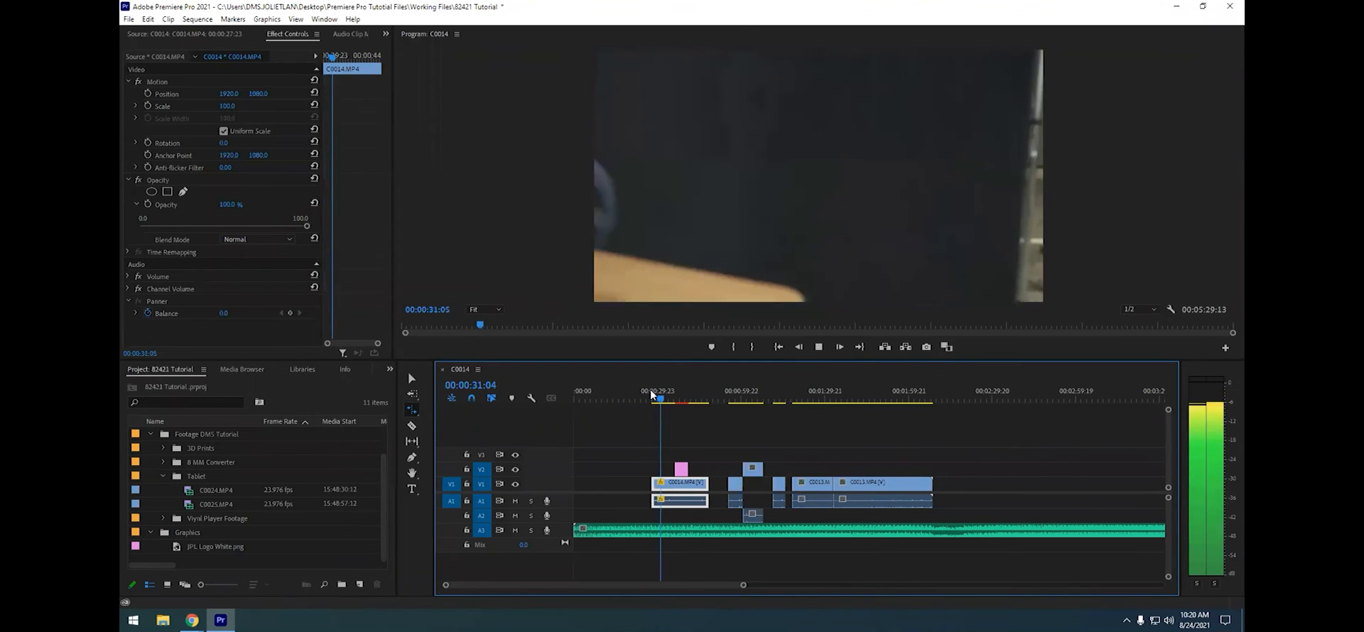
key(space)
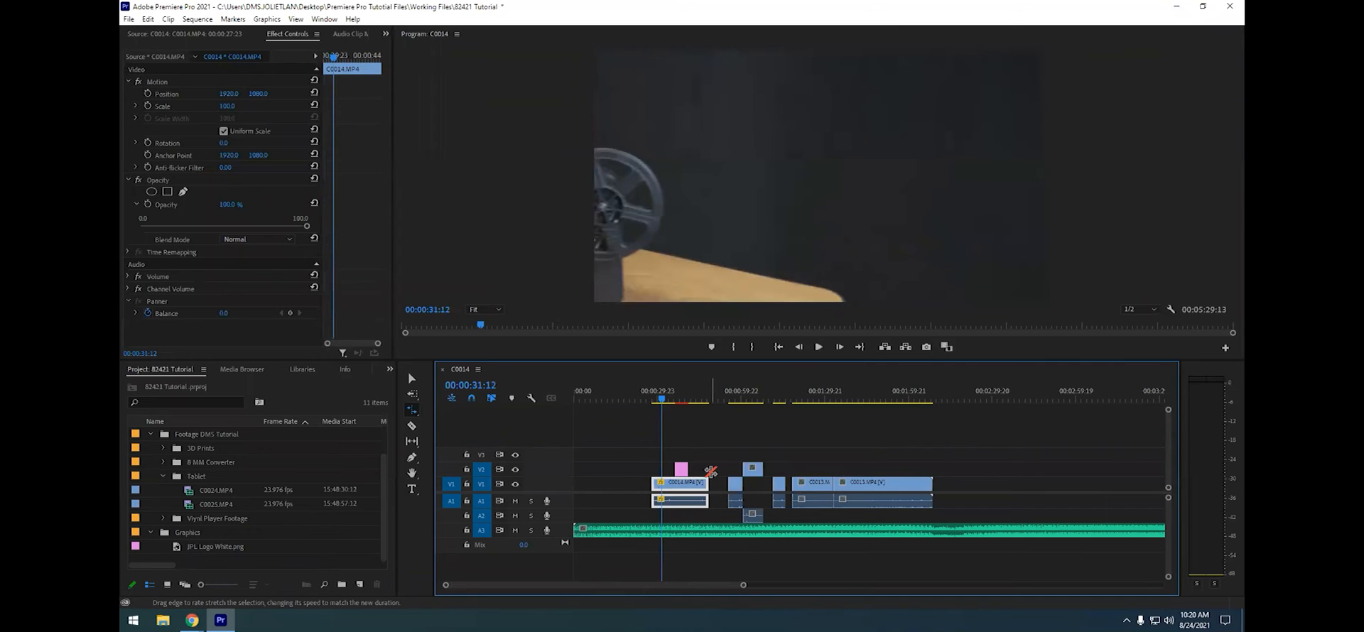
drag(707, 484, 714, 485)
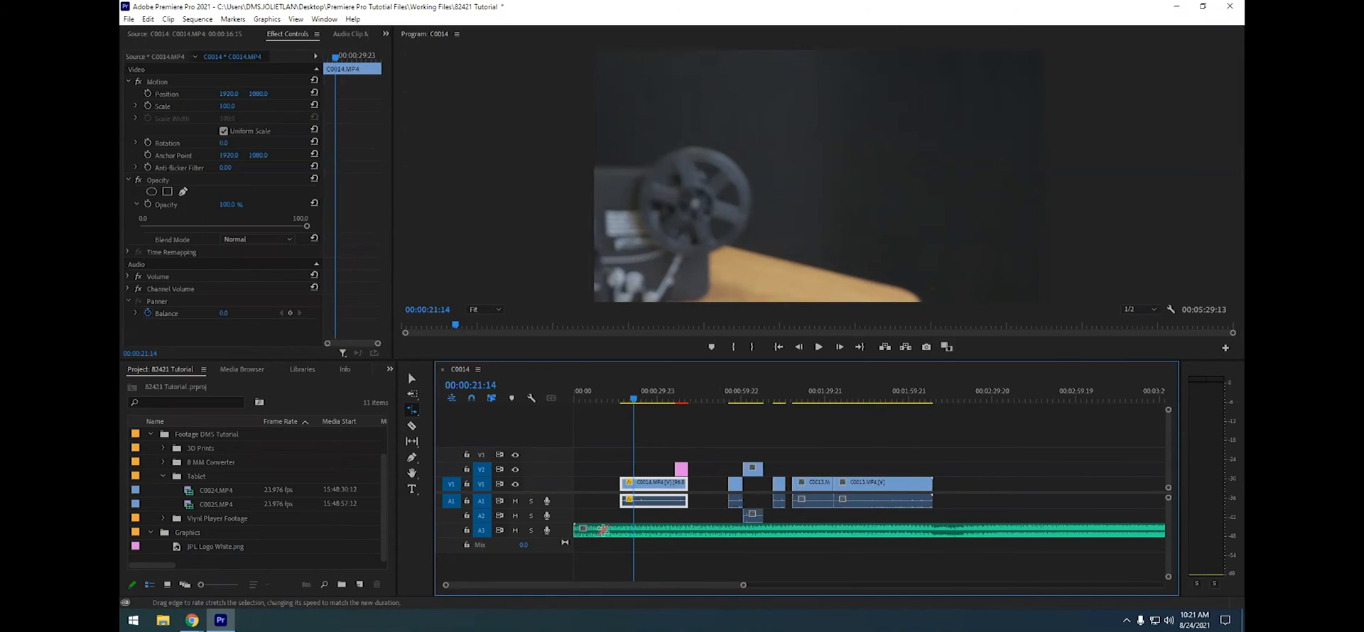
Try splitting the last C0013.MP4 clip and its linked audio at about 00:01:44 with the Razor Tool
click(412, 426)
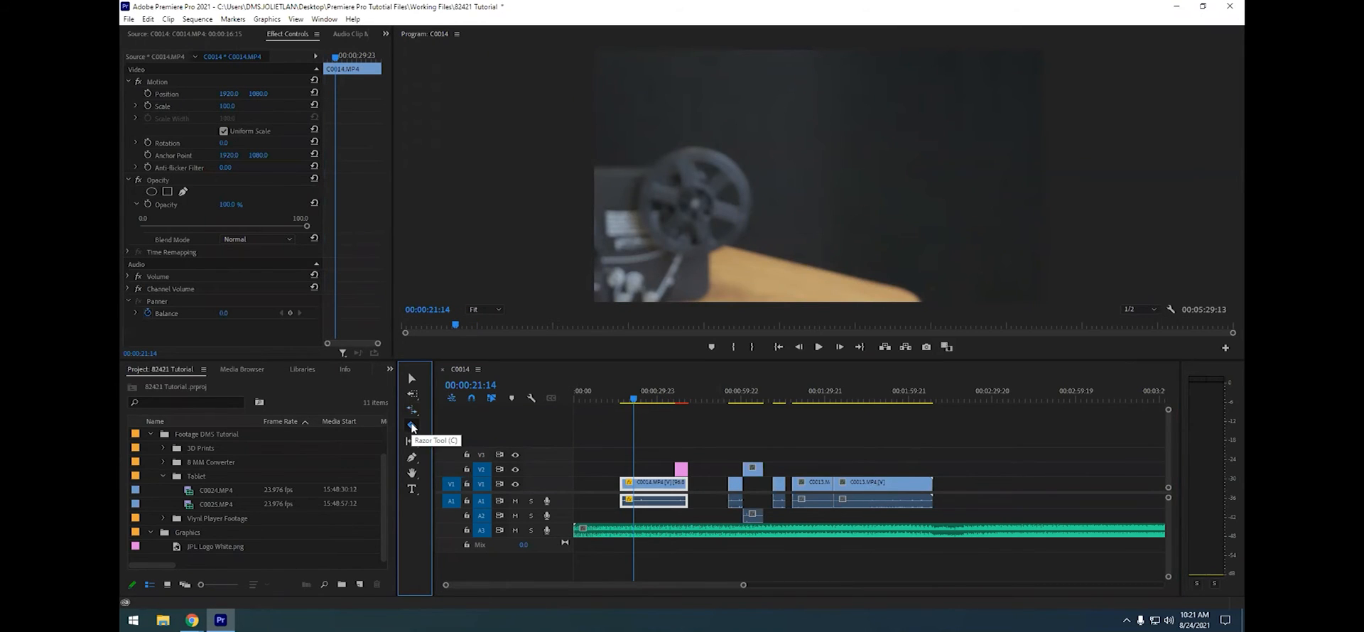
click(866, 496)
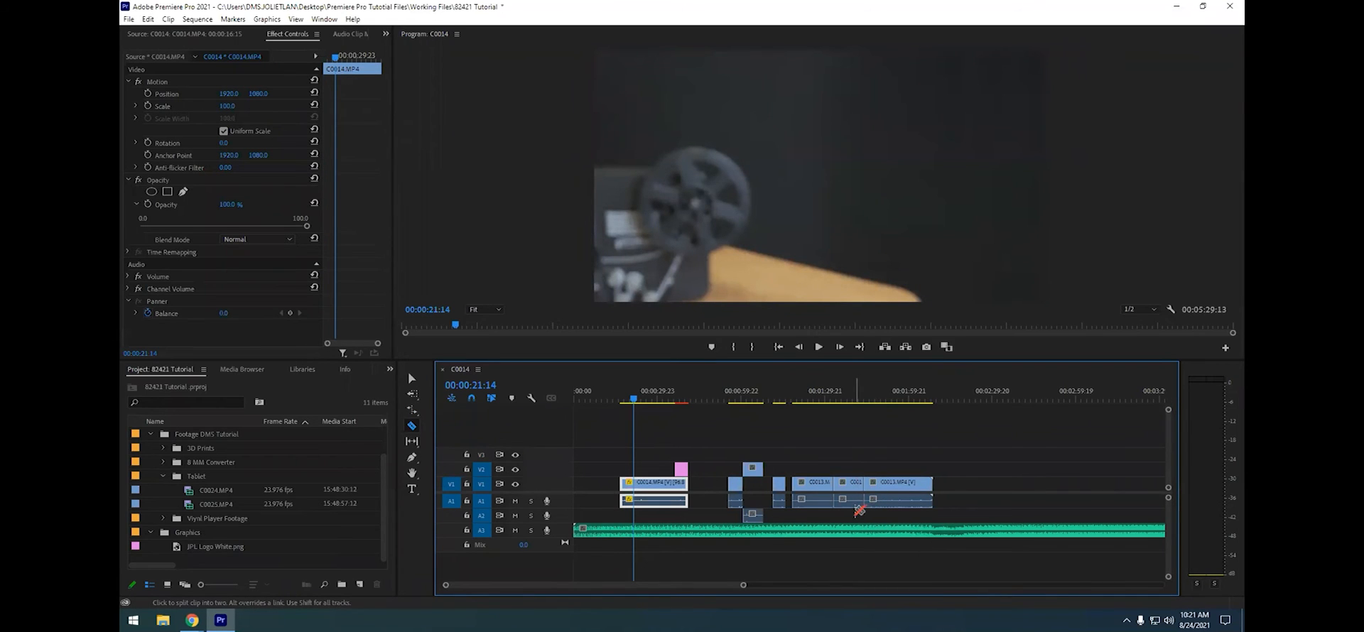
key(ctrl+z)
Split the clips on all tracks at about 00:00:38 with the Razor Tool, and shift the selected pieces slightly later
key(shift)
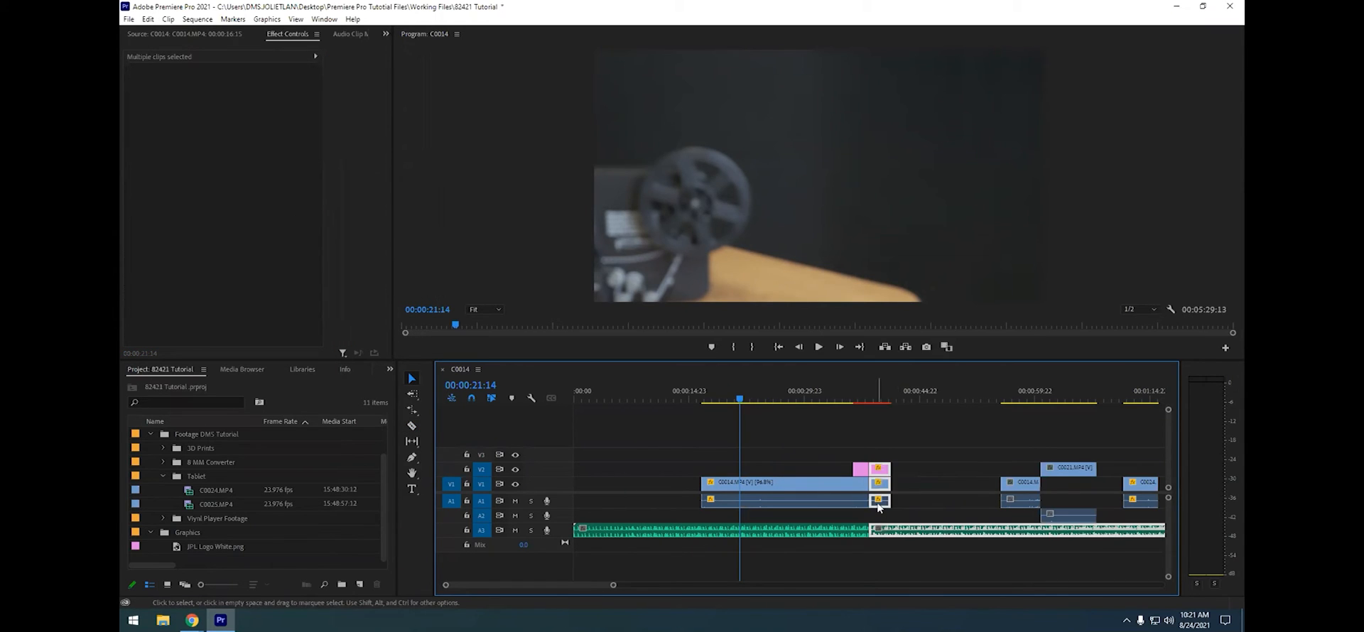
drag(881, 502, 895, 502)
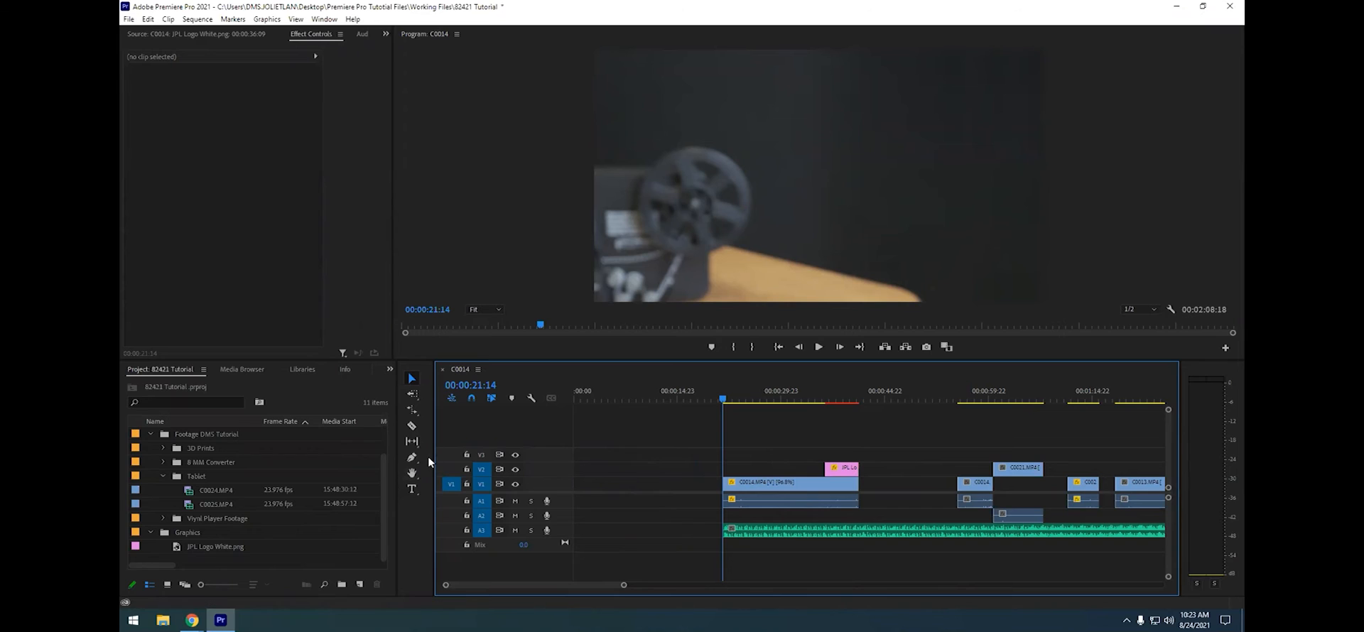
Slide the middle C0013.MP4 clip slightly later between its neighbours with the Slide Tool, and scrub over its edit points
click(413, 442)
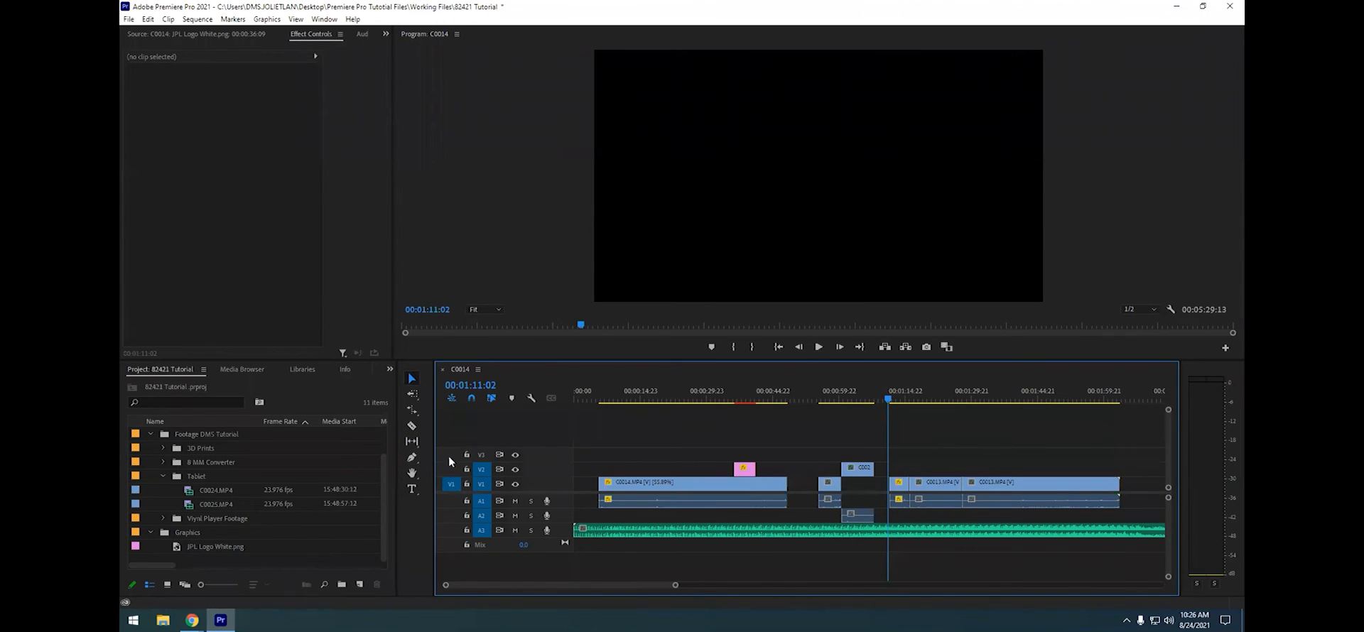
click(412, 443)
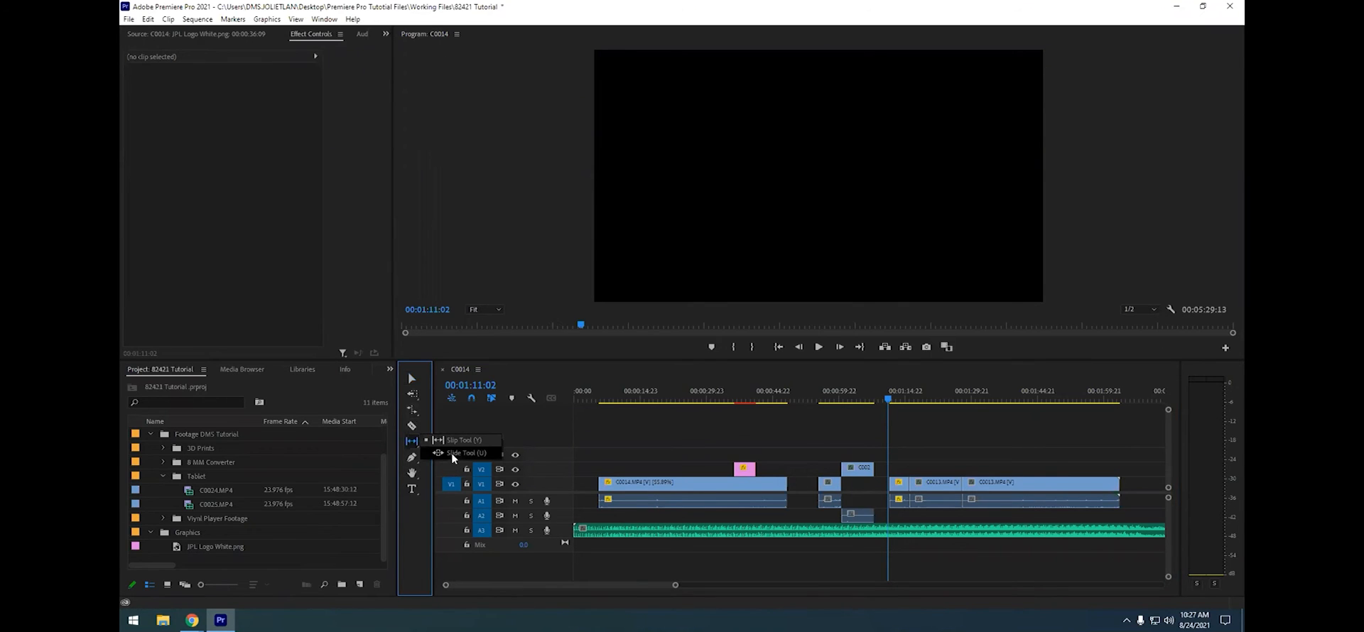
click(453, 454)
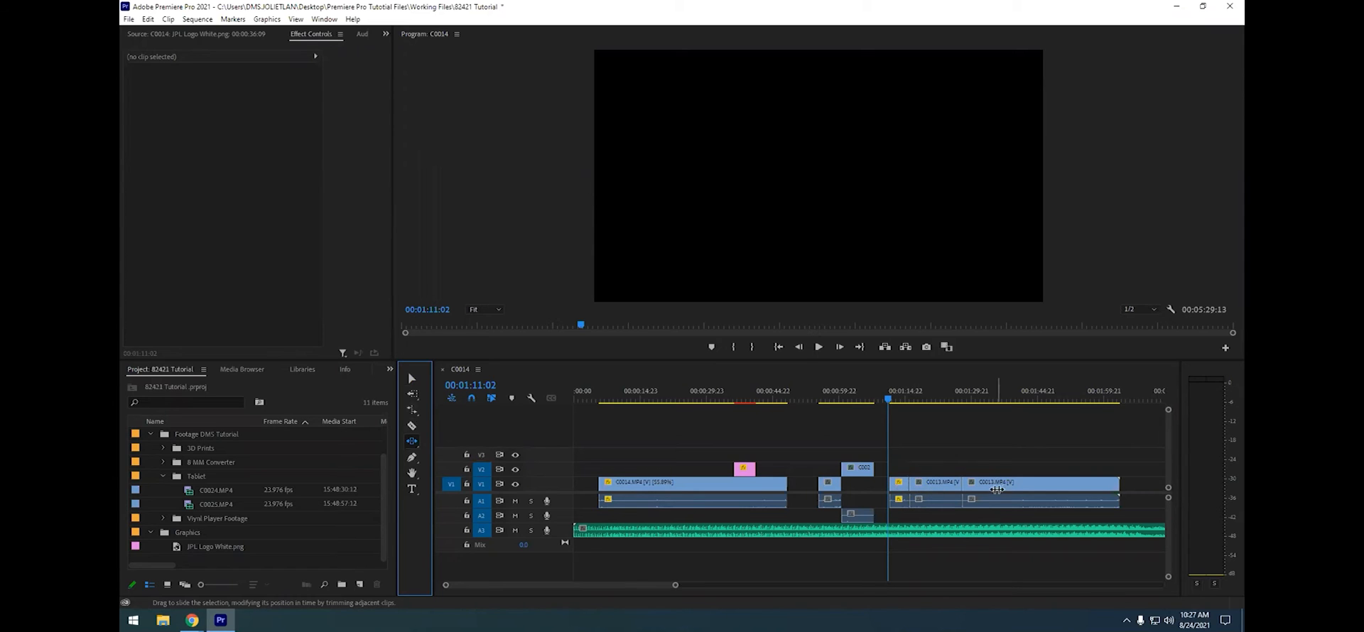
drag(891, 407, 968, 404)
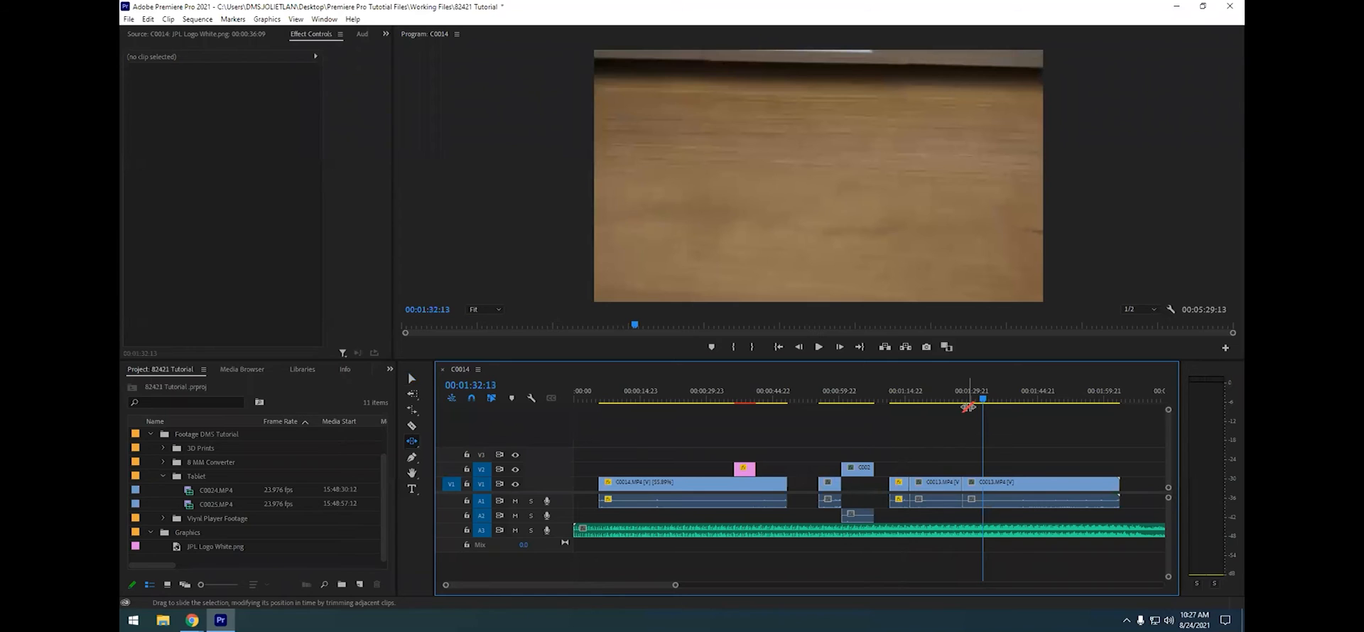
drag(912, 484, 937, 482)
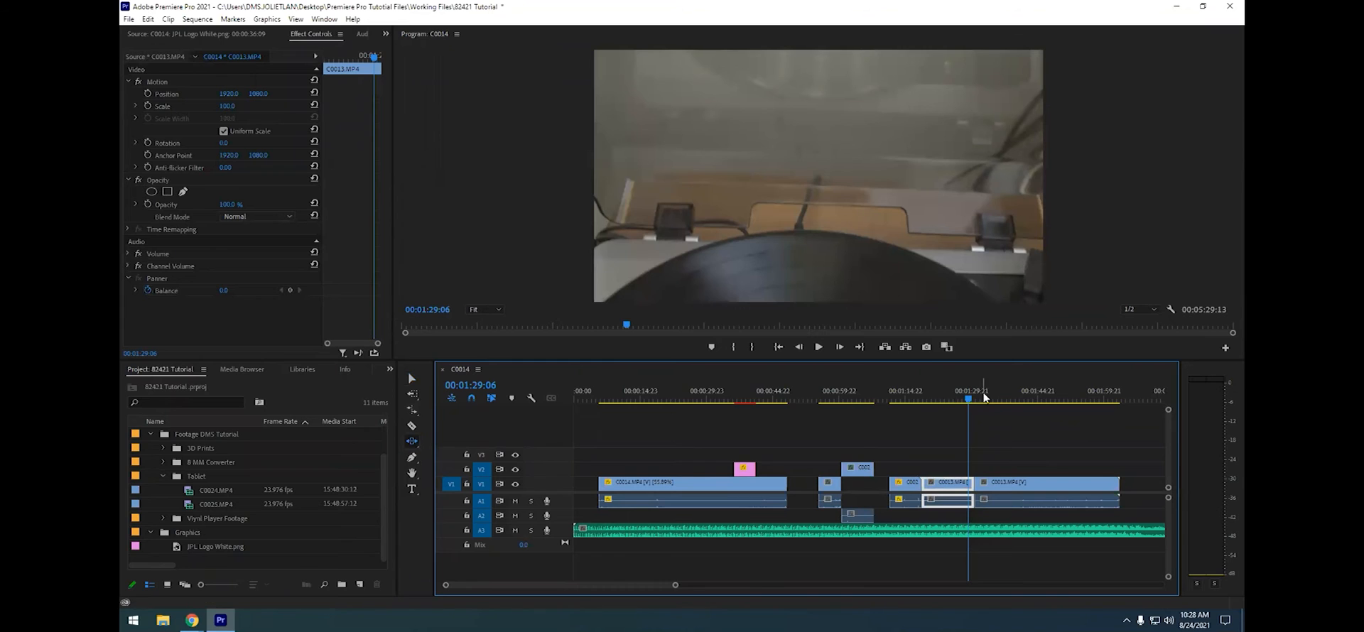
drag(970, 399, 909, 408)
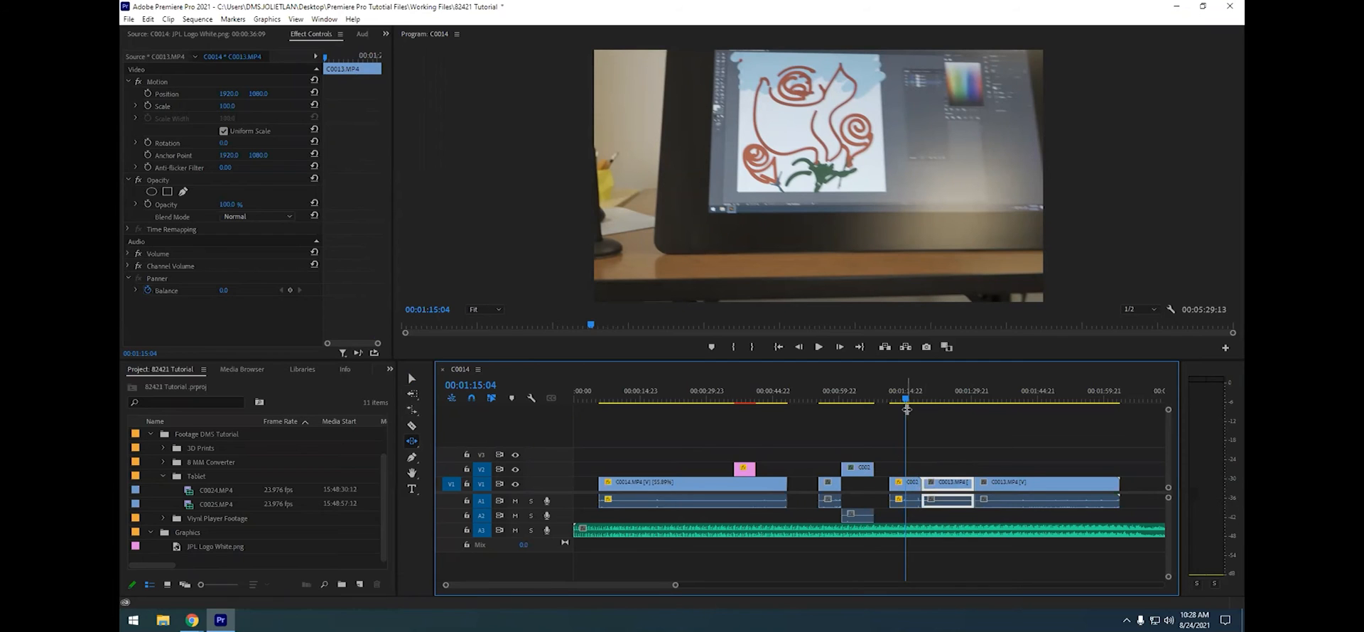
drag(906, 399, 916, 405)
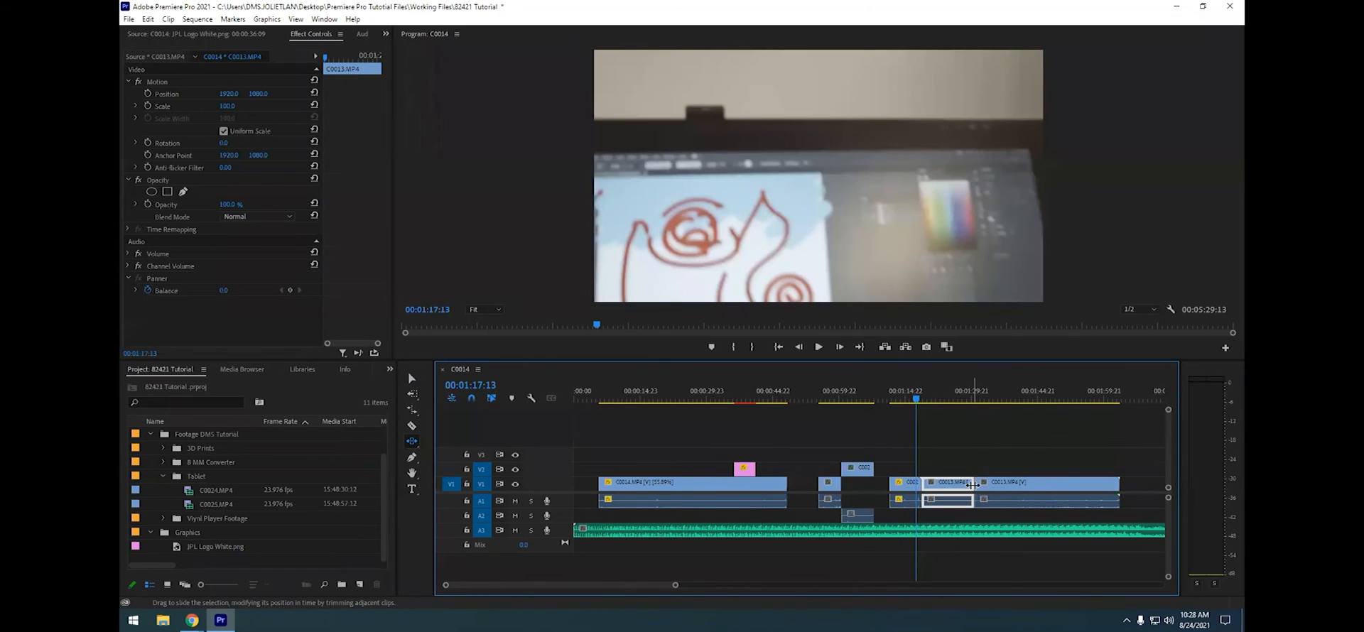
Slide the last C0013.MP4 clip earlier so it starts at about 00:01:23, and scrub over the changed edit
key(alt)
mouse_move(973, 485)
mouse_down()
mouse_move(993, 485)
mouse_move(947, 486)
mouse_up()
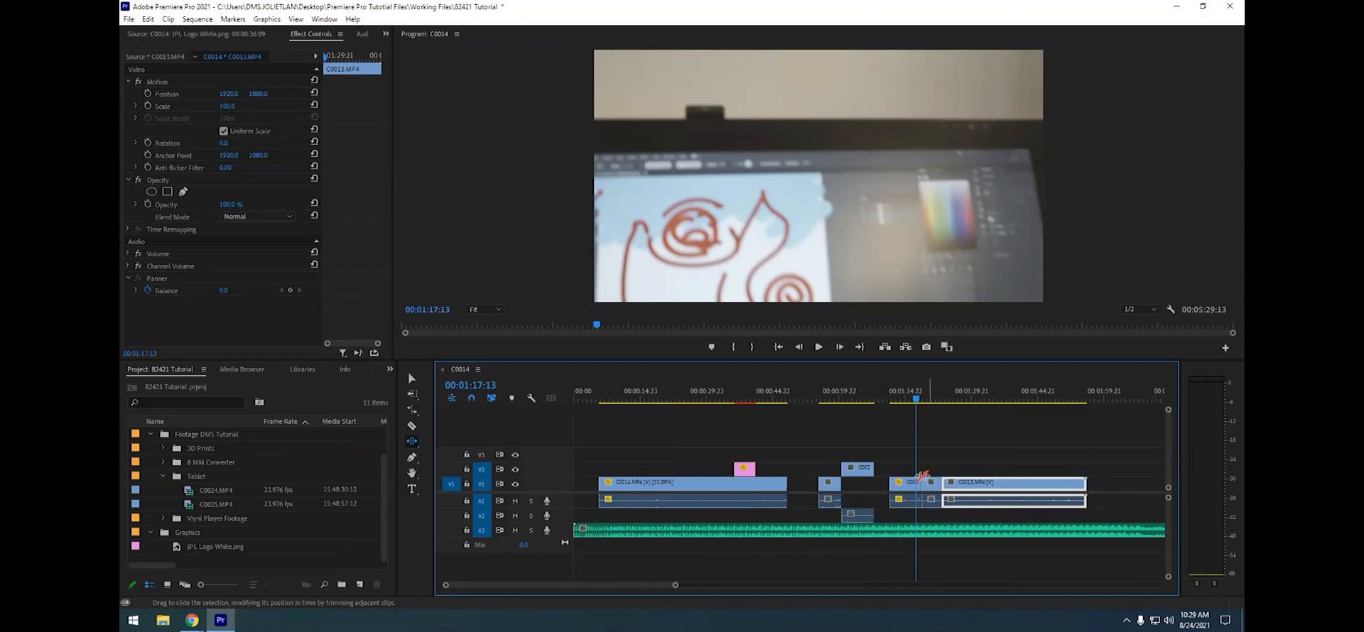
drag(918, 395, 949, 408)
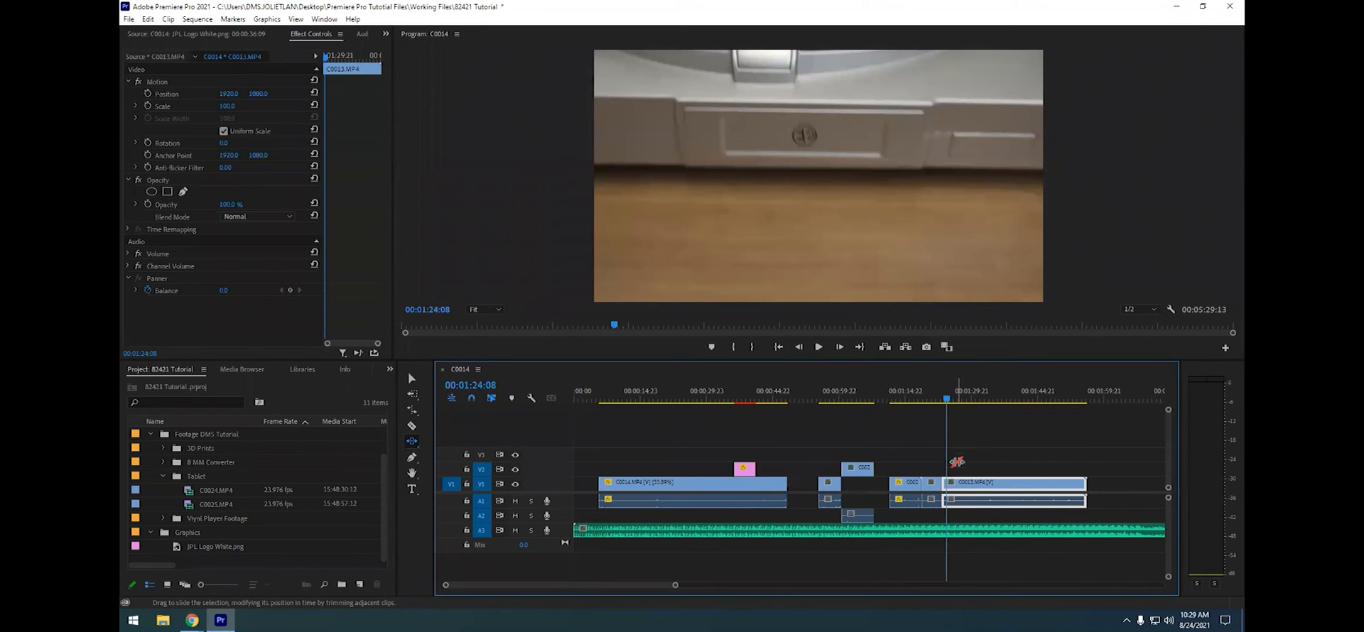
mouse_move(949, 402)
mouse_down()
mouse_move(902, 406)
mouse_move(921, 405)
mouse_up()
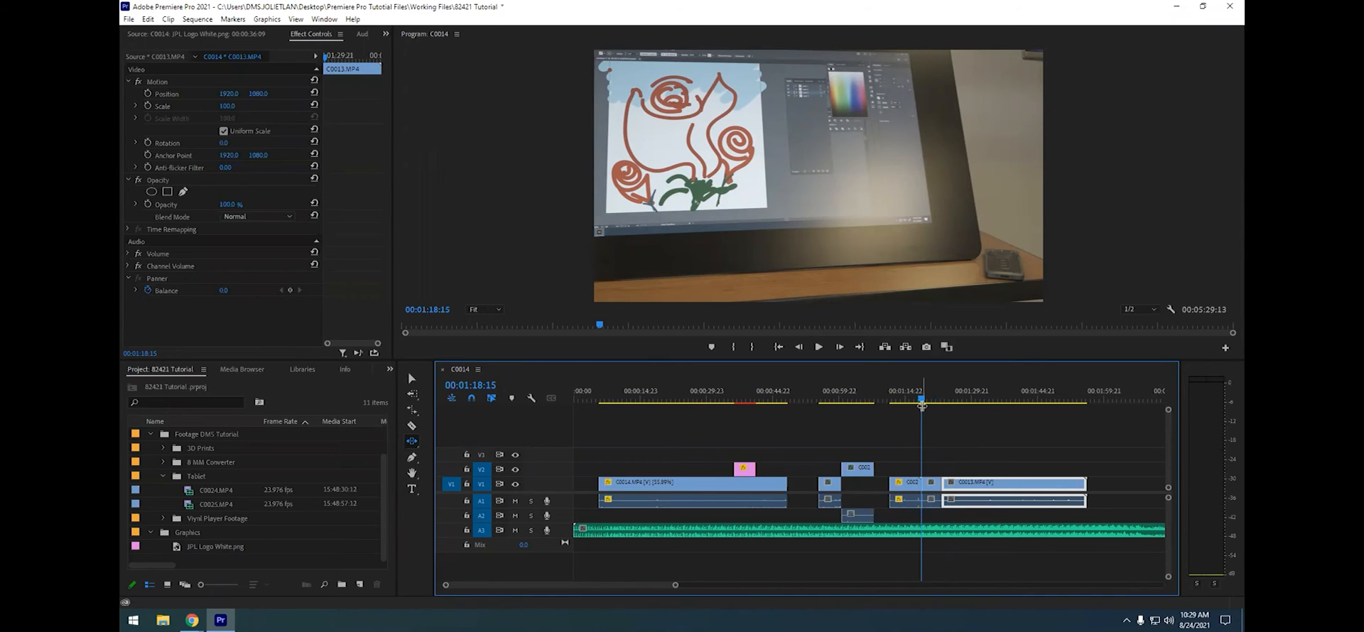
Enlarge the V1 track's height and select the first C0014.MP4 clip with the Pen Tool
drag(921, 406, 616, 401)
key(p)
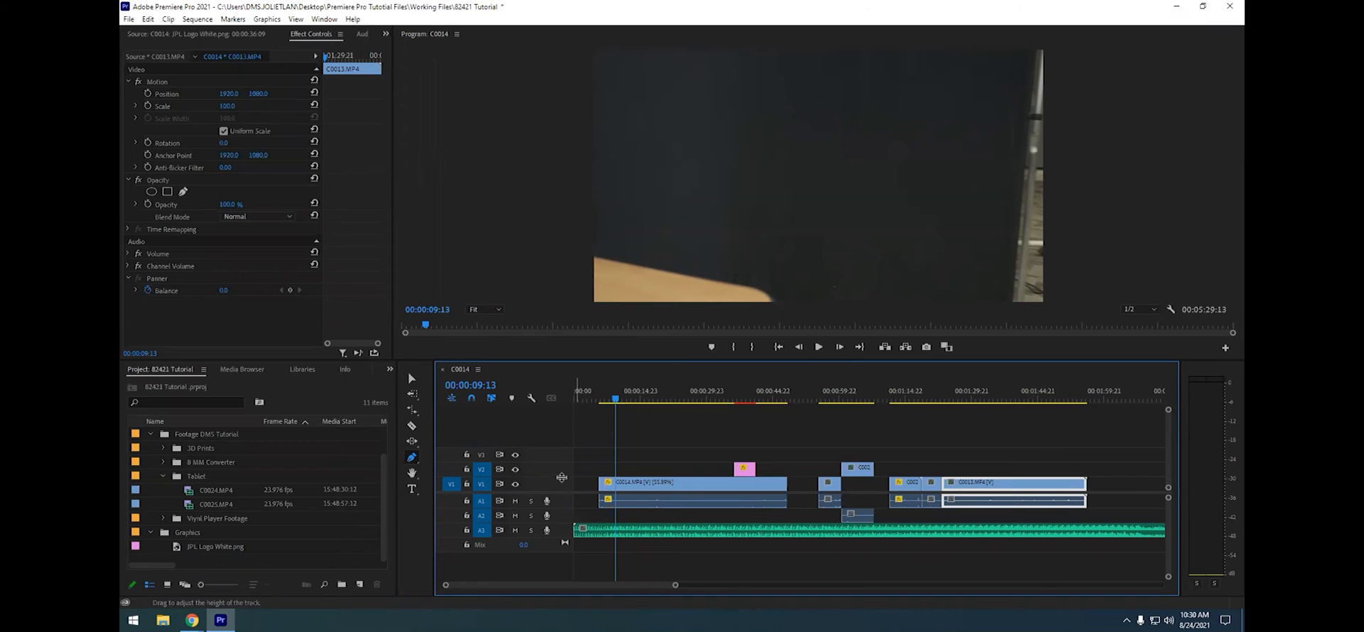
drag(561, 477, 566, 458)
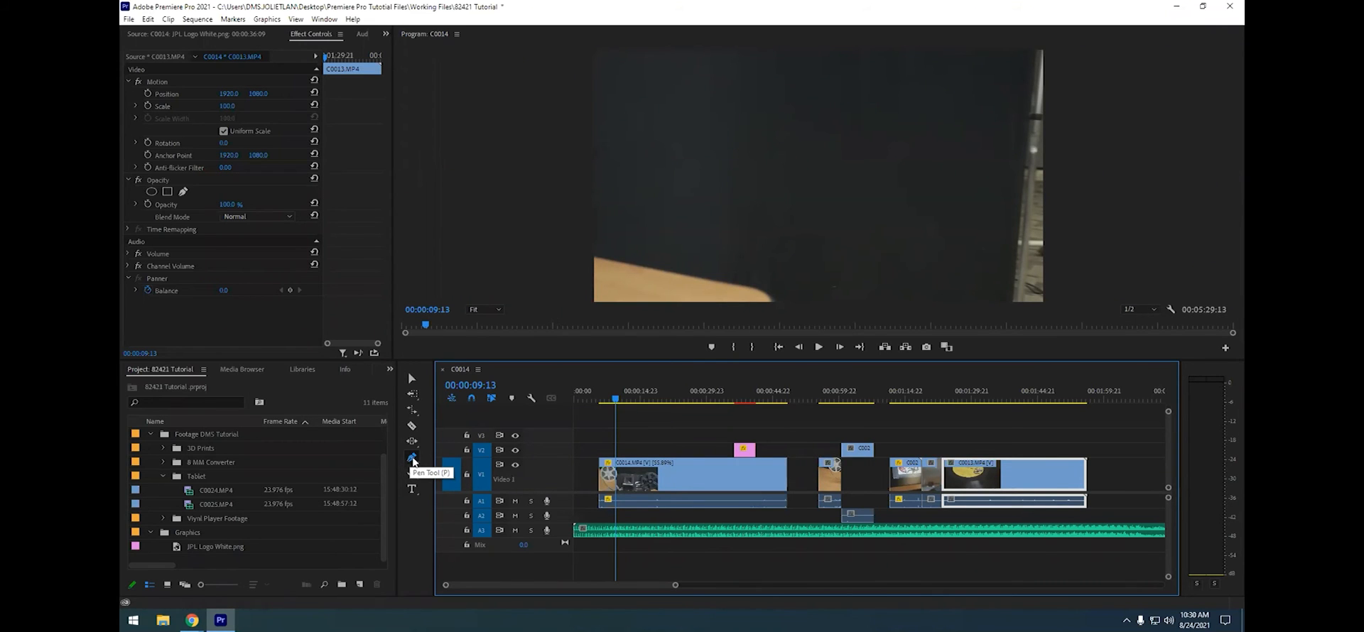
click(644, 476)
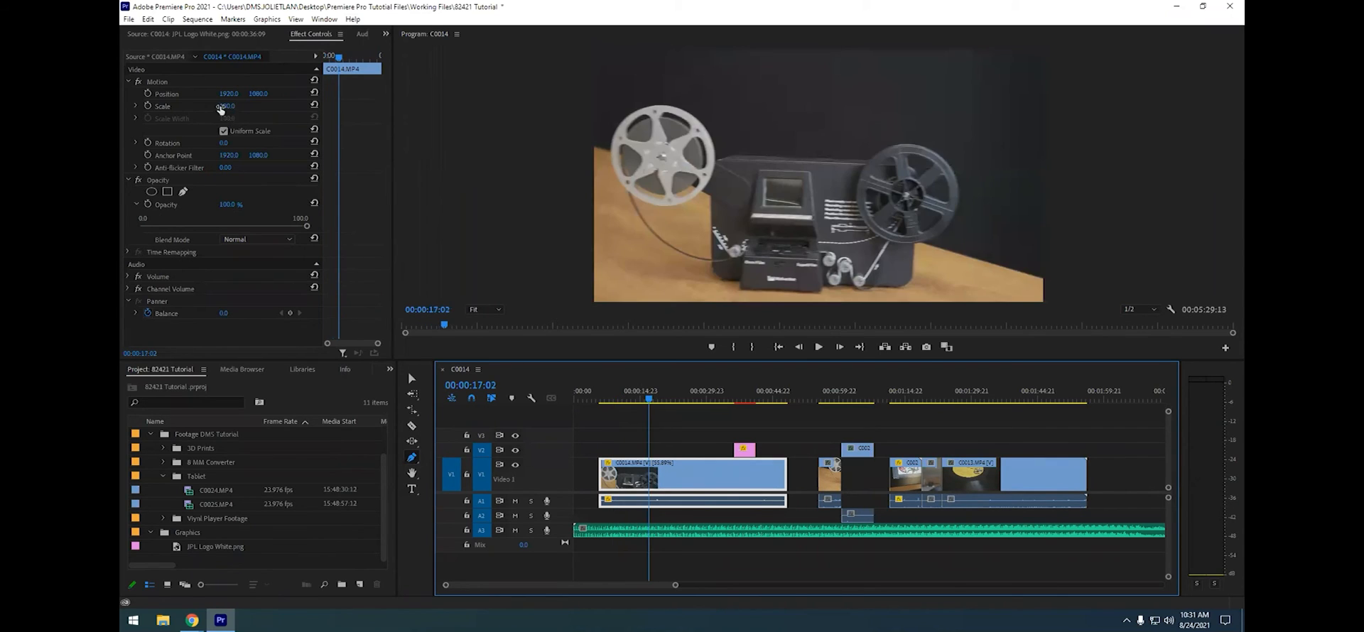
Scale the first C0014.MP4 clip to 103, try rotating it, and set its rotation back to 0
drag(240, 105, 227, 96)
click(224, 143)
drag(229, 143, 449, 189)
click(232, 140)
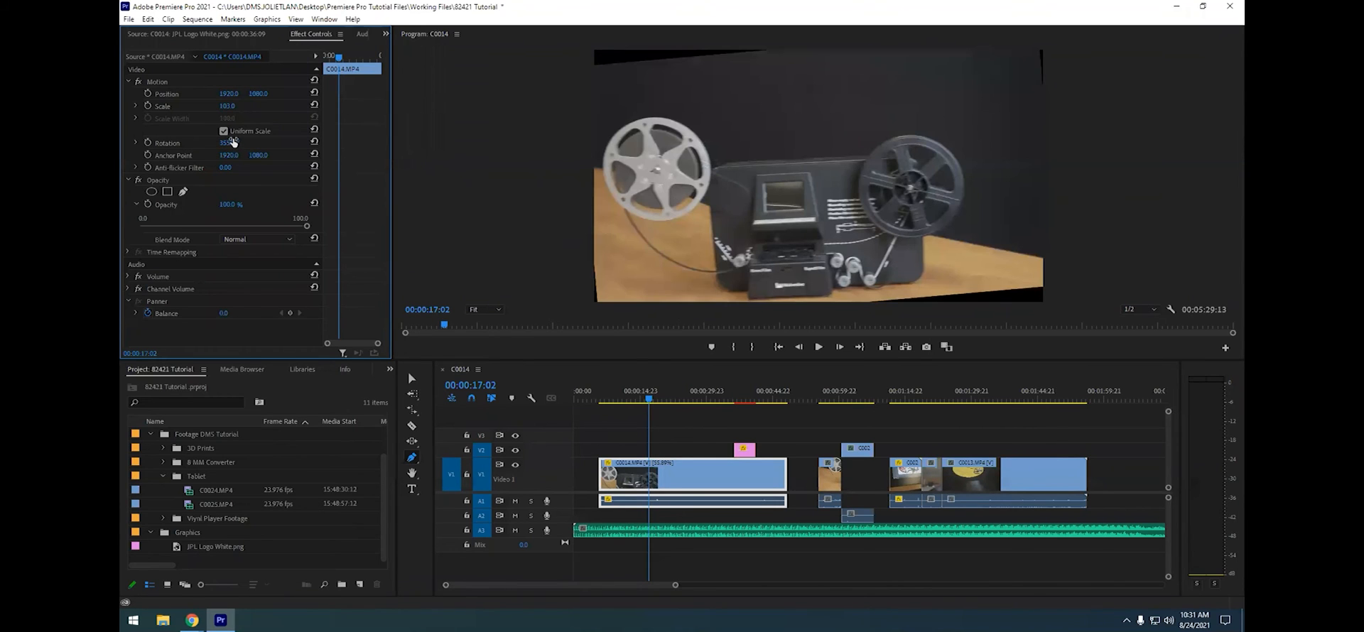
text(0)
key(Return)
Try shifting the C0014.MP4 clip's anchor point and its position in the frame, and try lowering its opacity
click(232, 152)
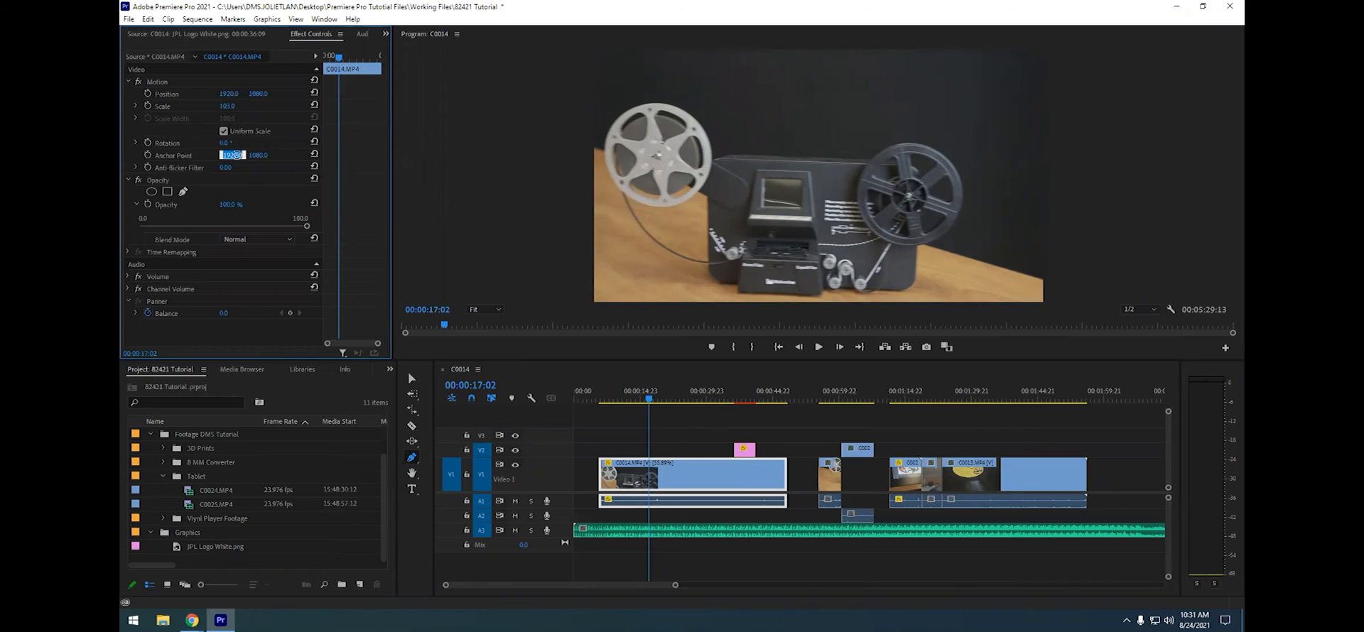
mouse_move(241, 159)
mouse_down()
mouse_move(121, 161)
mouse_move(216, 158)
mouse_up()
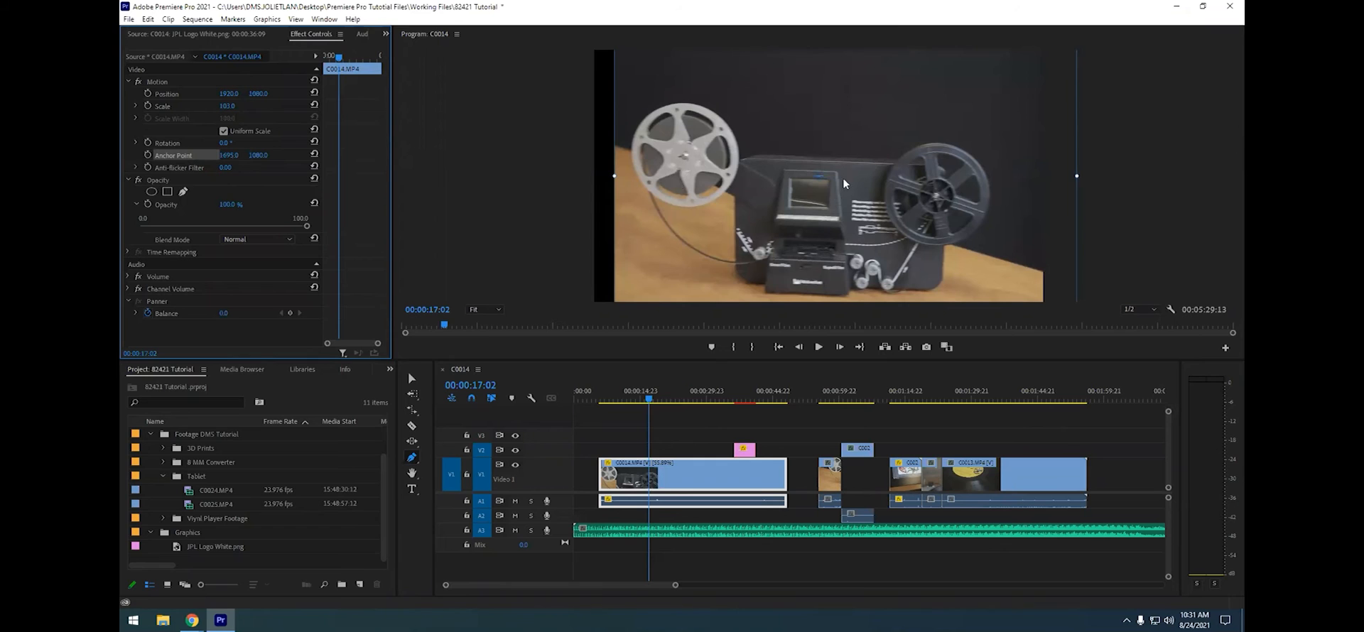
drag(817, 178, 765, 182)
key(ctrl+z)
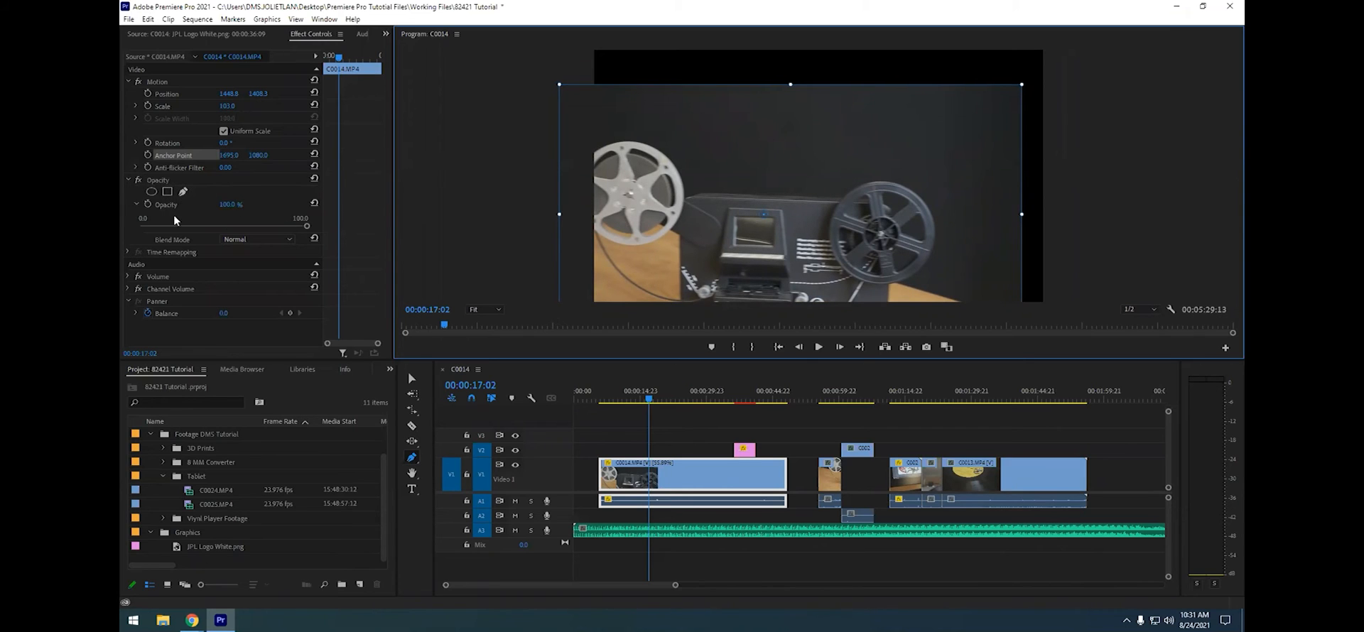
drag(307, 228, 257, 225)
key(ctrl+z)
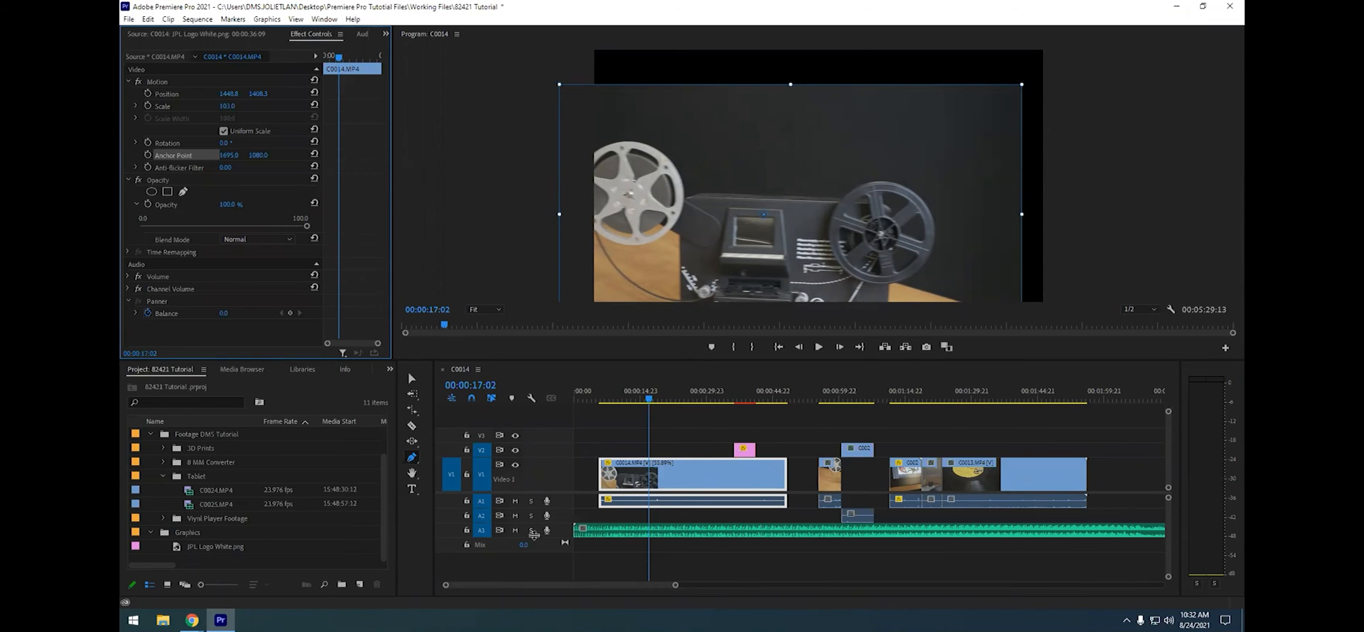
Enlarge the A3 music track's height and undo the C0014.MP4 clip's position and anchor point changes
drag(534, 538, 534, 564)
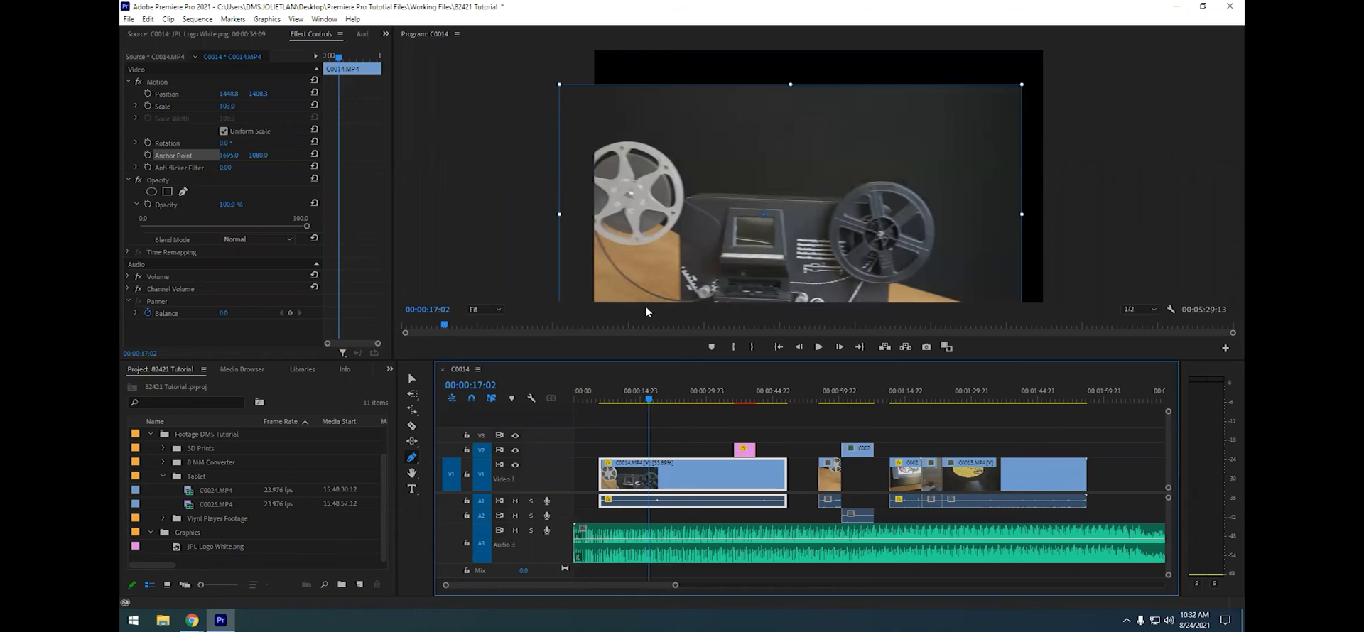
key(ctrl+z)
key(ctrl+z)
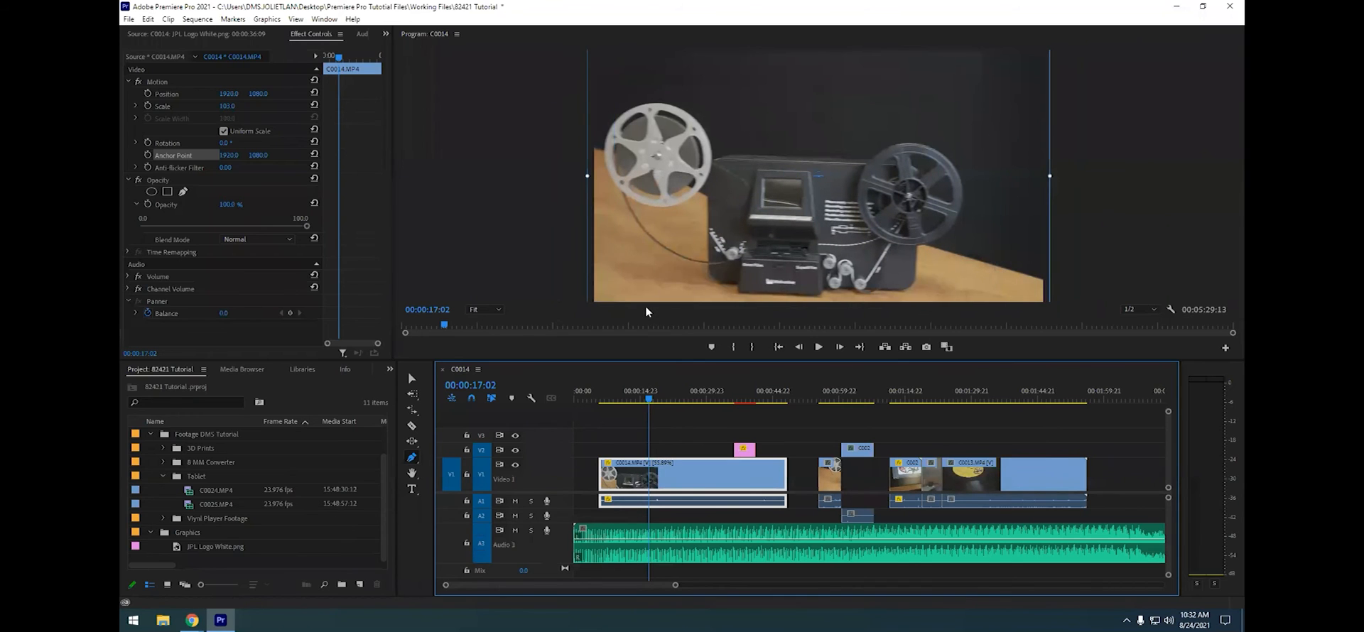
Add three volume keyframes to the A3 music clip at about 00:00:14, 00:00:24 and 00:00:32 with the Pen Tool
click(637, 557)
click(717, 540)
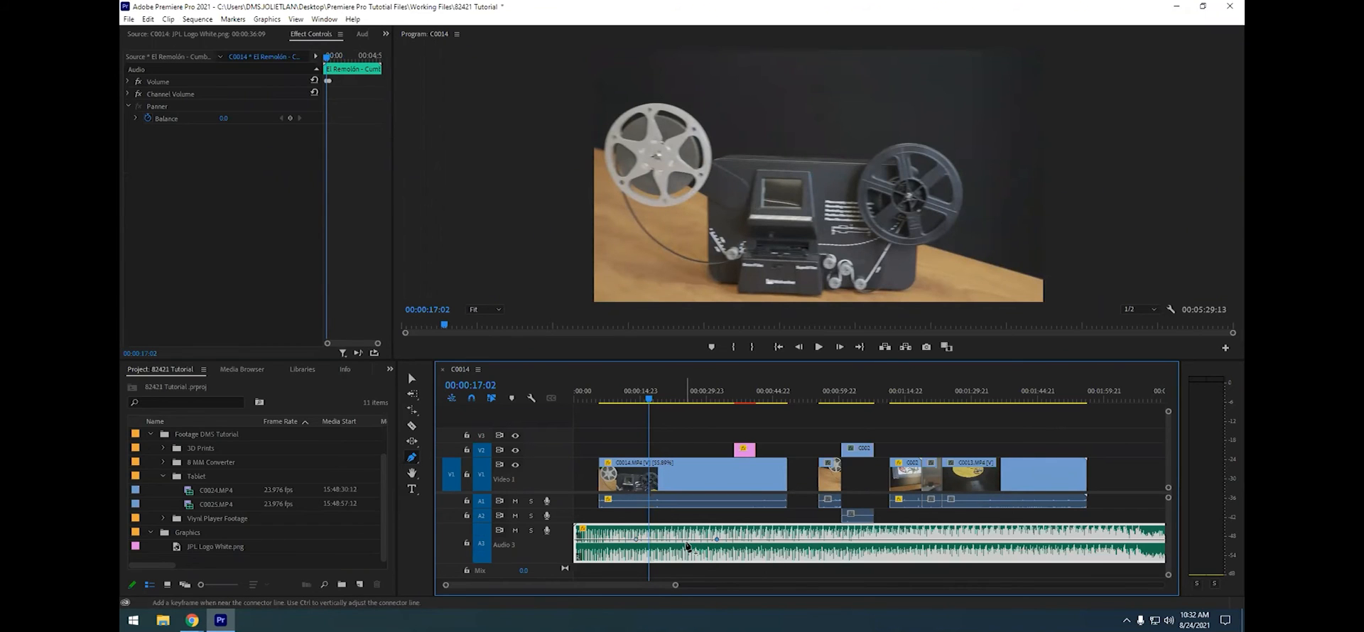
key(v)
drag(684, 540, 680, 549)
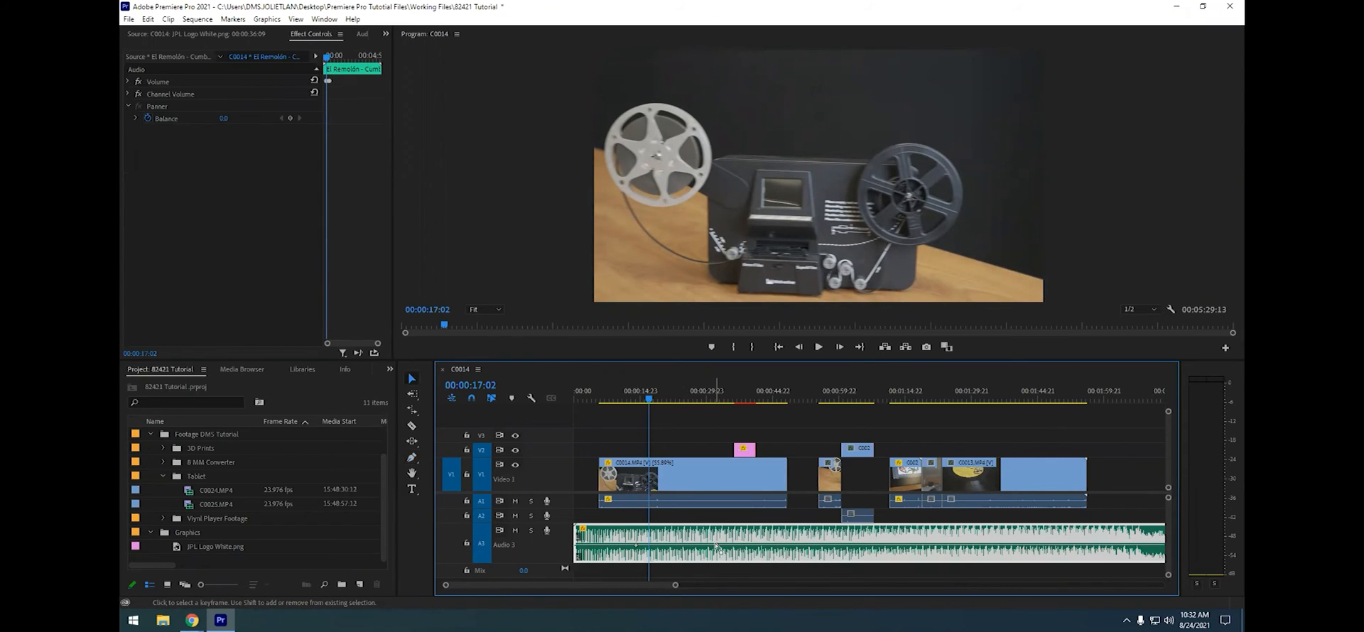
click(412, 459)
click(681, 544)
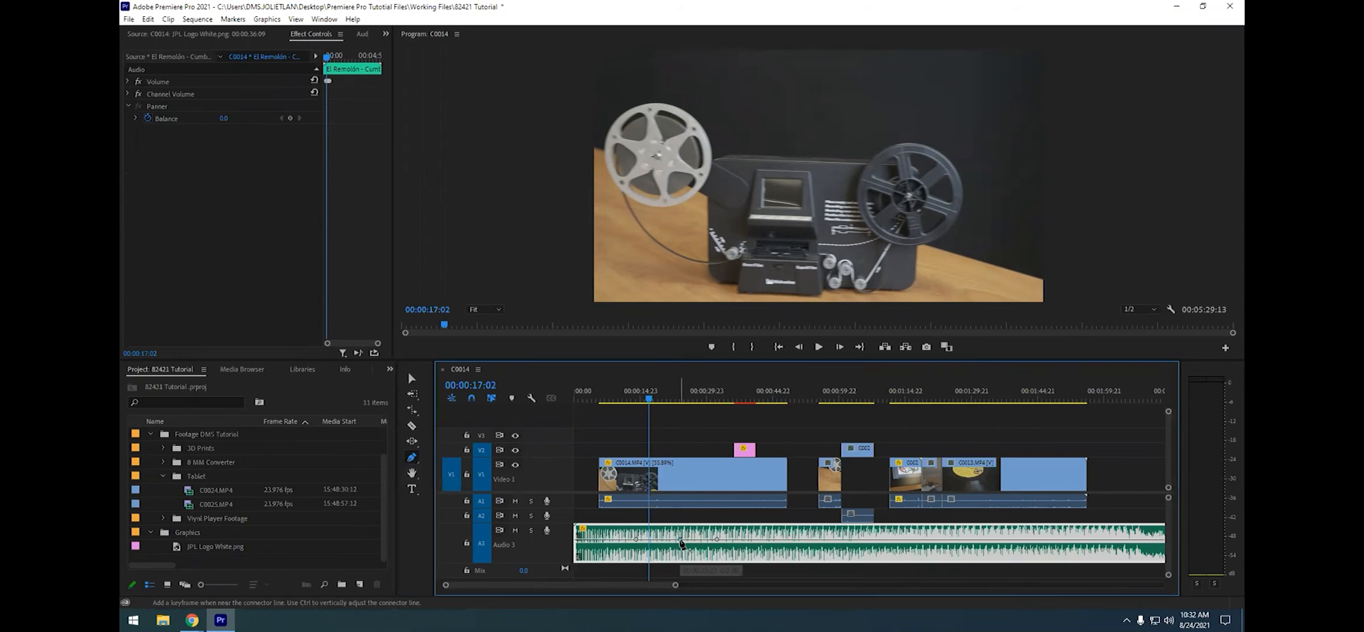
Lower the music's middle volume keyframe and move it to about 00:00:29, and view its interpolation options
key(v)
drag(680, 544, 682, 555)
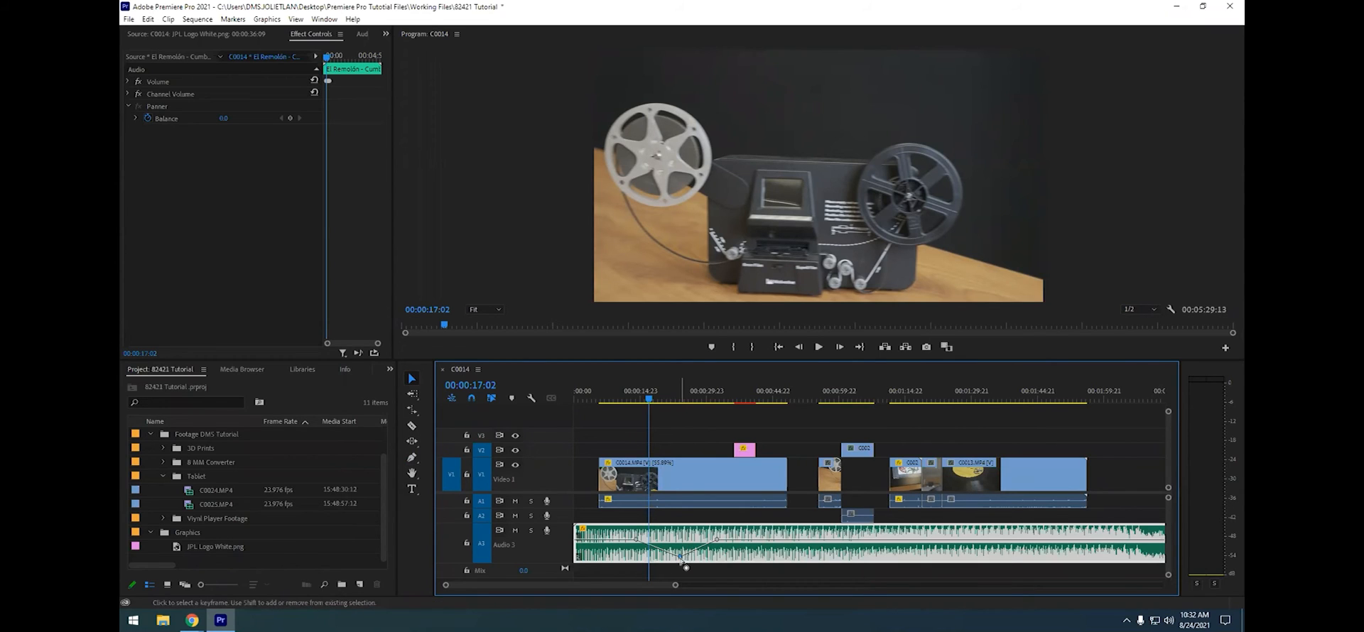
mouse_move(681, 558)
mouse_down()
mouse_move(658, 560)
mouse_move(705, 554)
mouse_up()
right_click(704, 554)
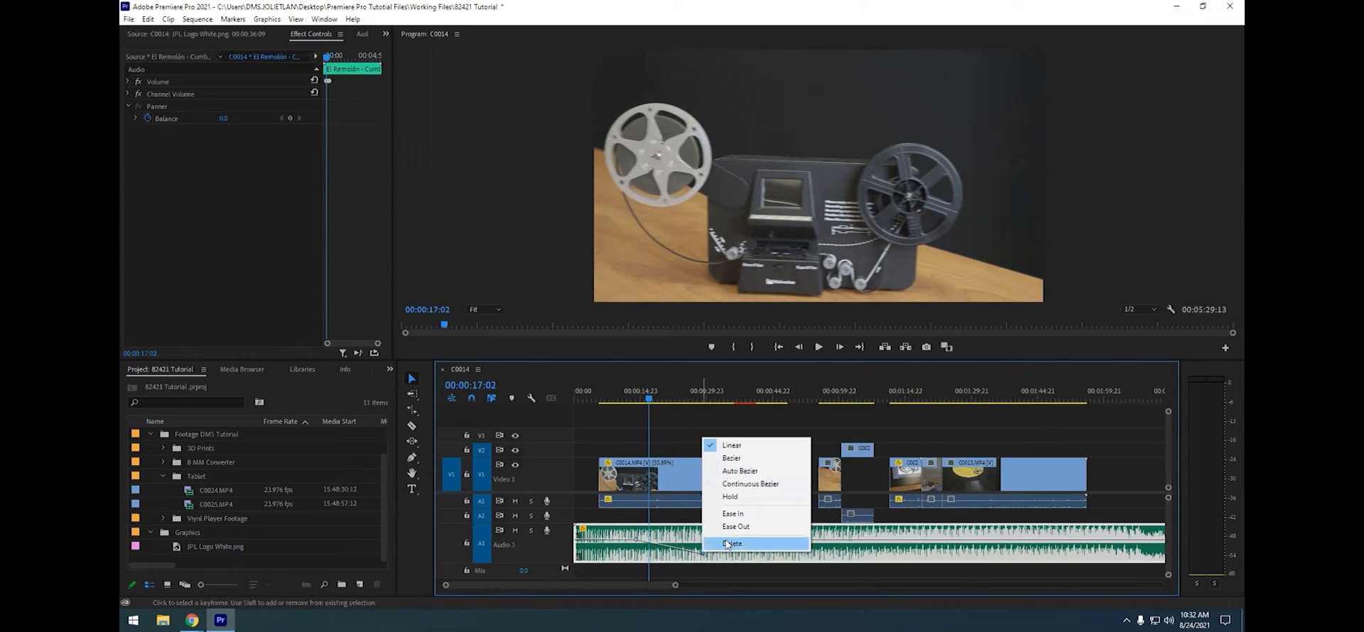
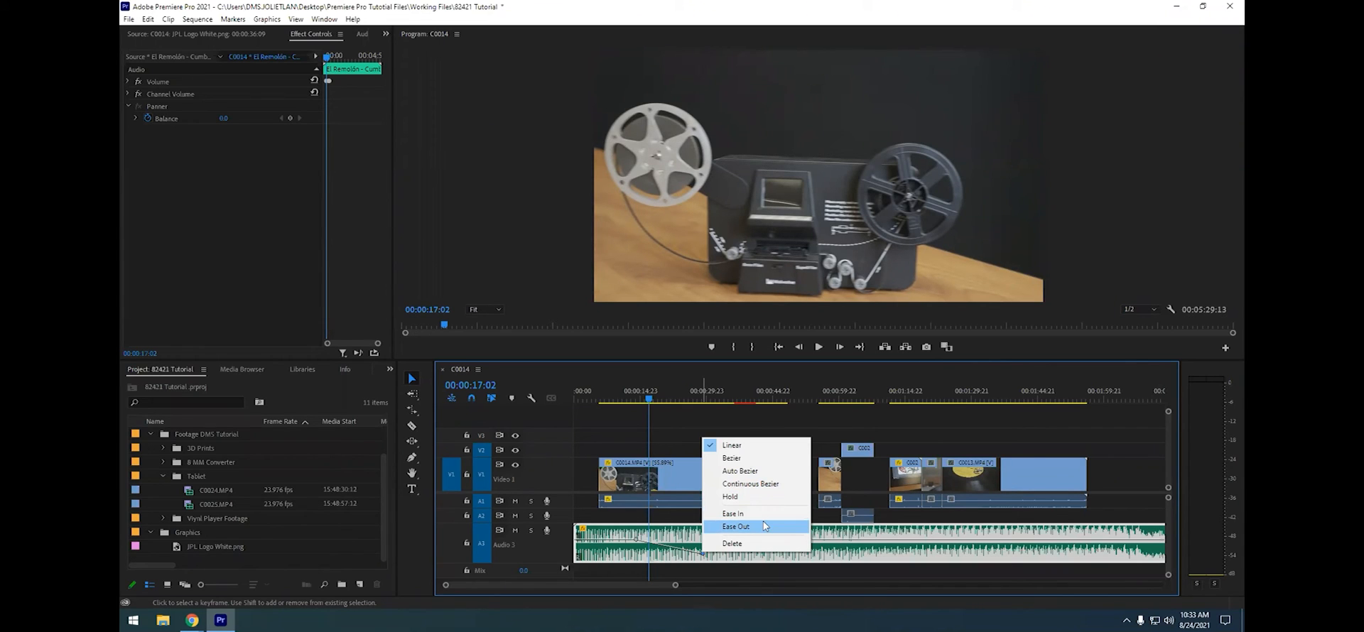
click(755, 551)
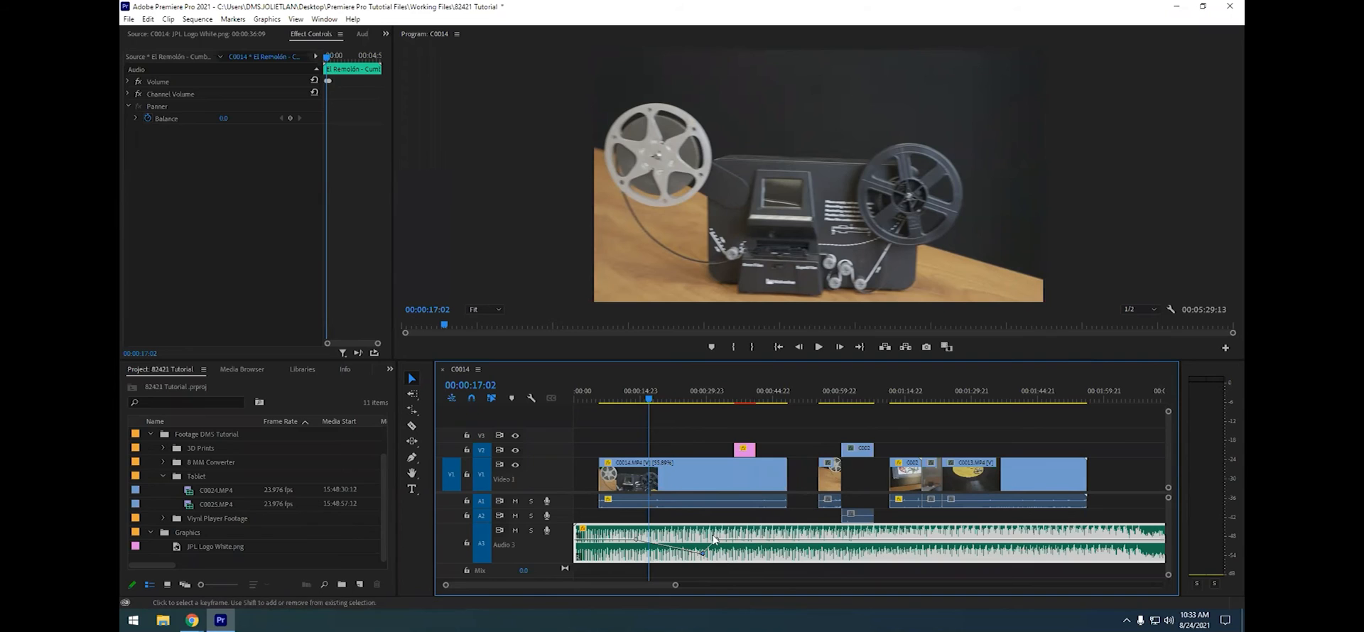
ctrl+click(713, 540)
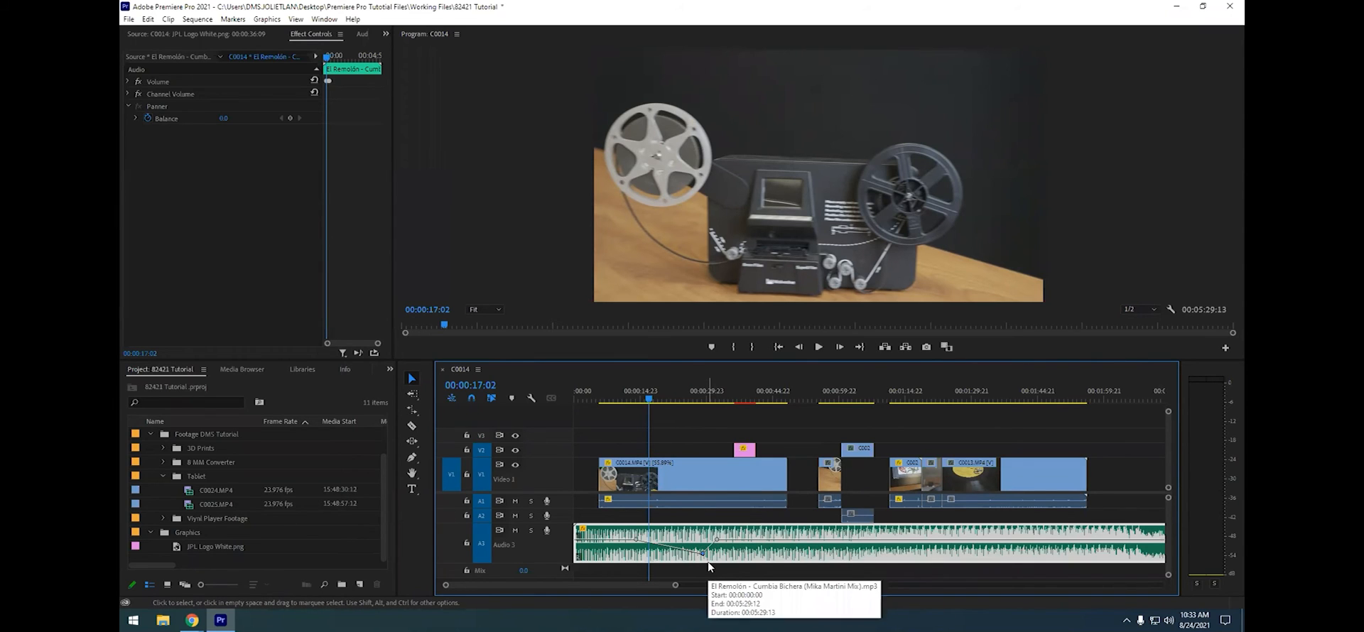
Demonstrate the Hand Tool on the Program Monitor picture and the timeline
click(412, 473)
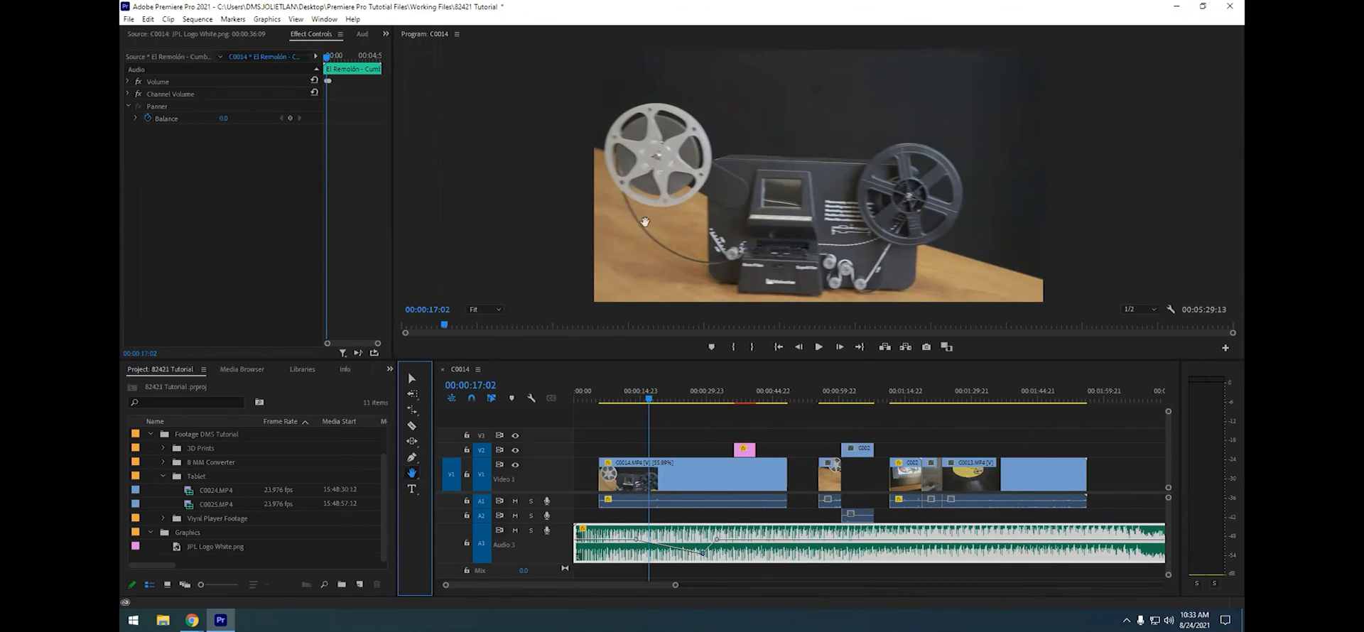
click(743, 225)
click(734, 487)
mouse_move(731, 473)
mouse_down()
mouse_move(636, 475)
mouse_move(736, 475)
mouse_move(678, 477)
mouse_move(724, 480)
mouse_up()
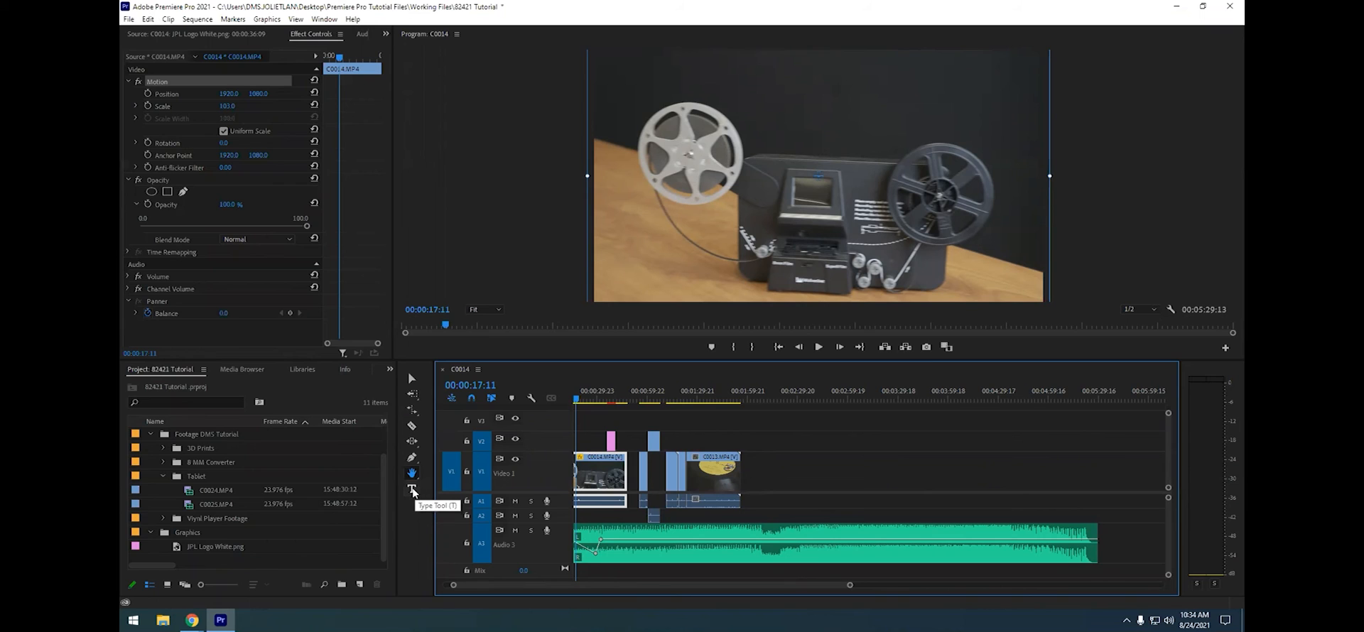
Add the text "8mm conveter" over the film converter picture at 00:00:17:11 with the Type Tool
click(413, 490)
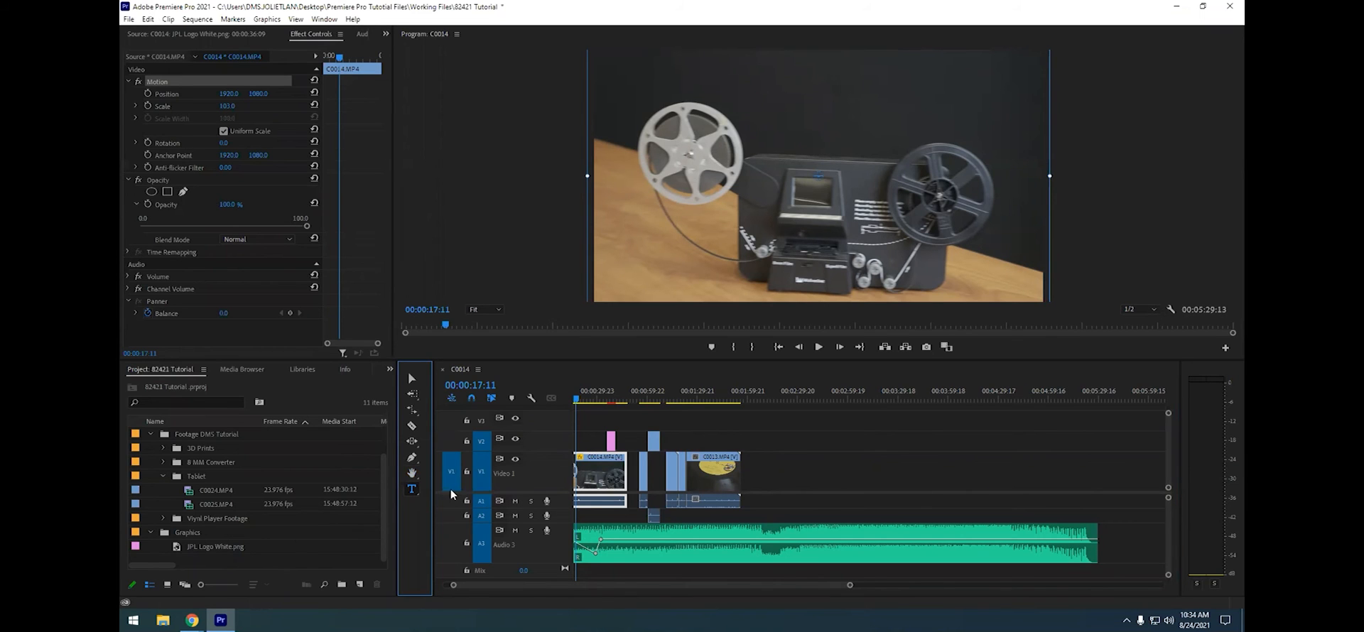
drag(850, 585, 748, 585)
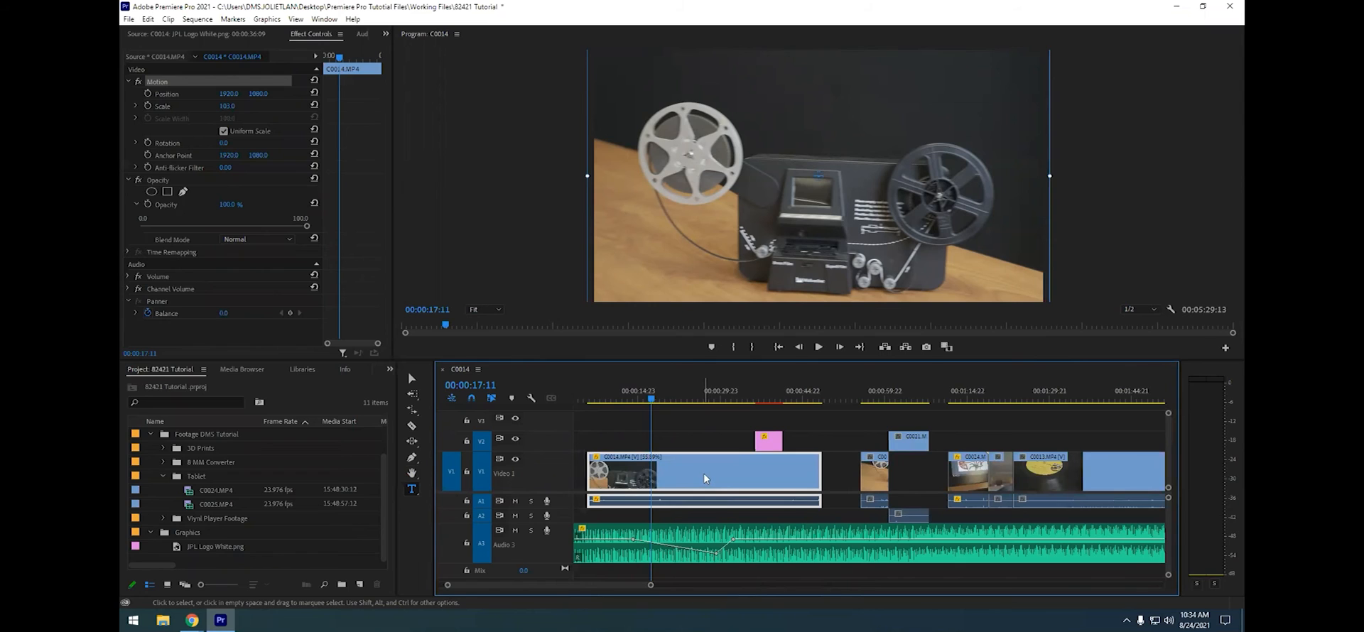
click(692, 435)
click(693, 468)
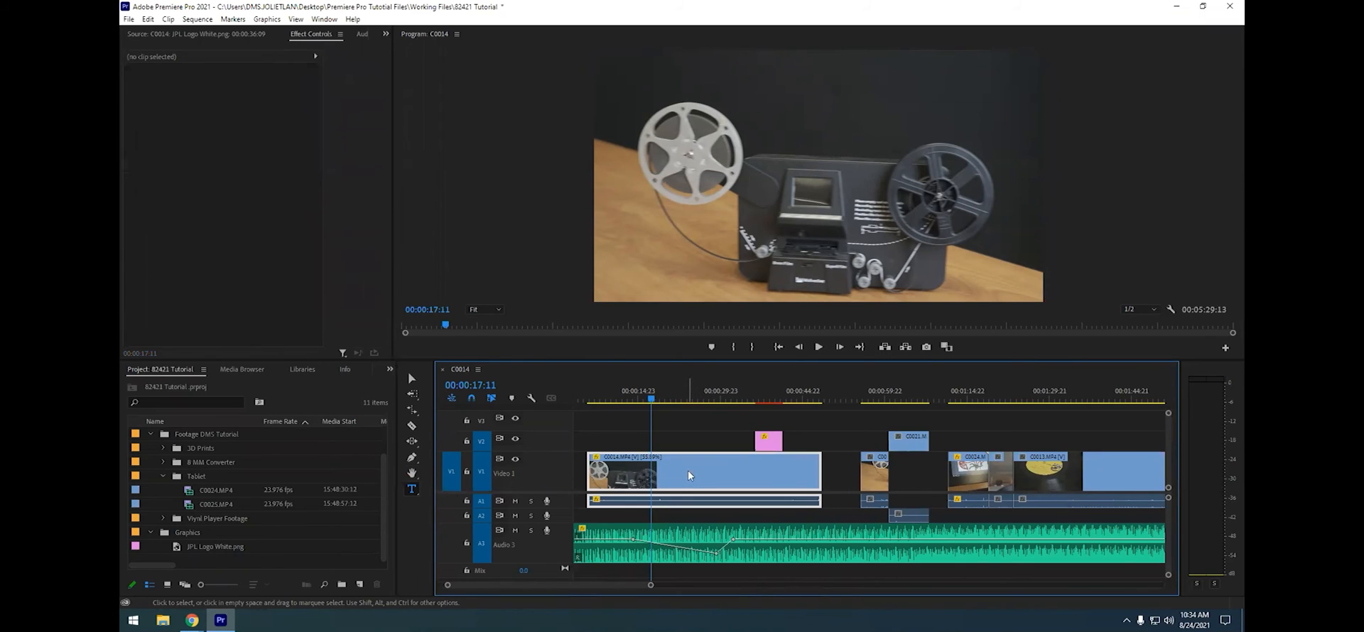
click(412, 490)
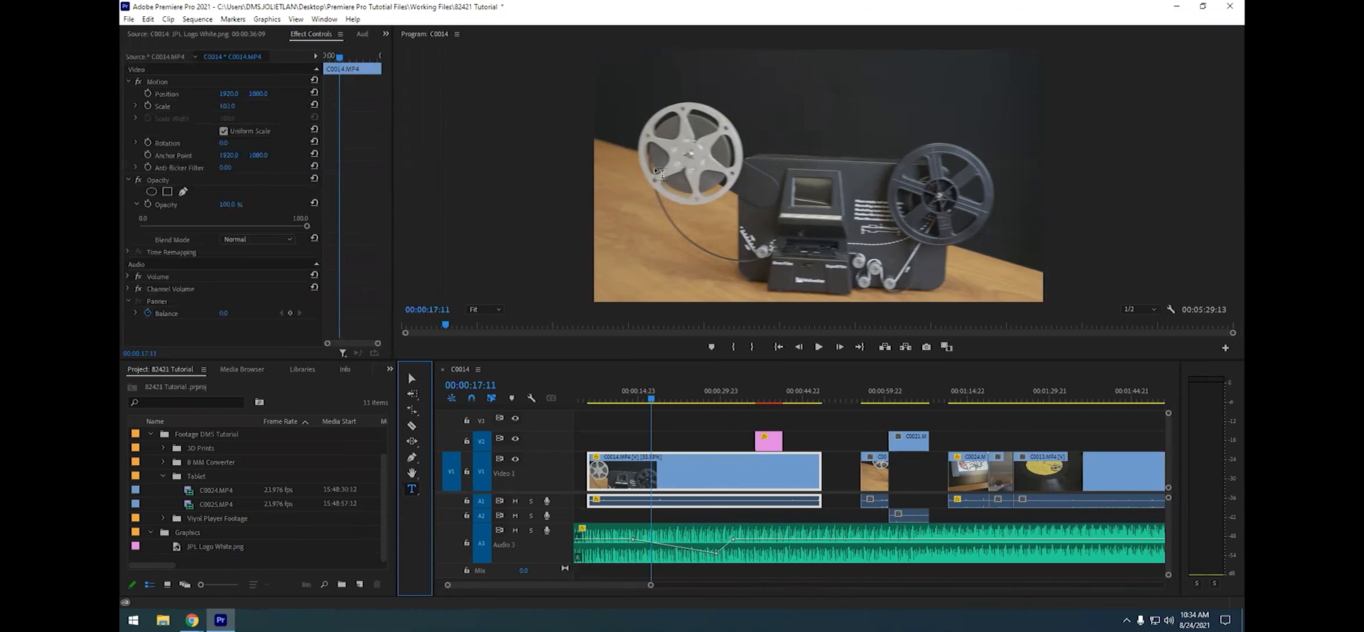
click(634, 236)
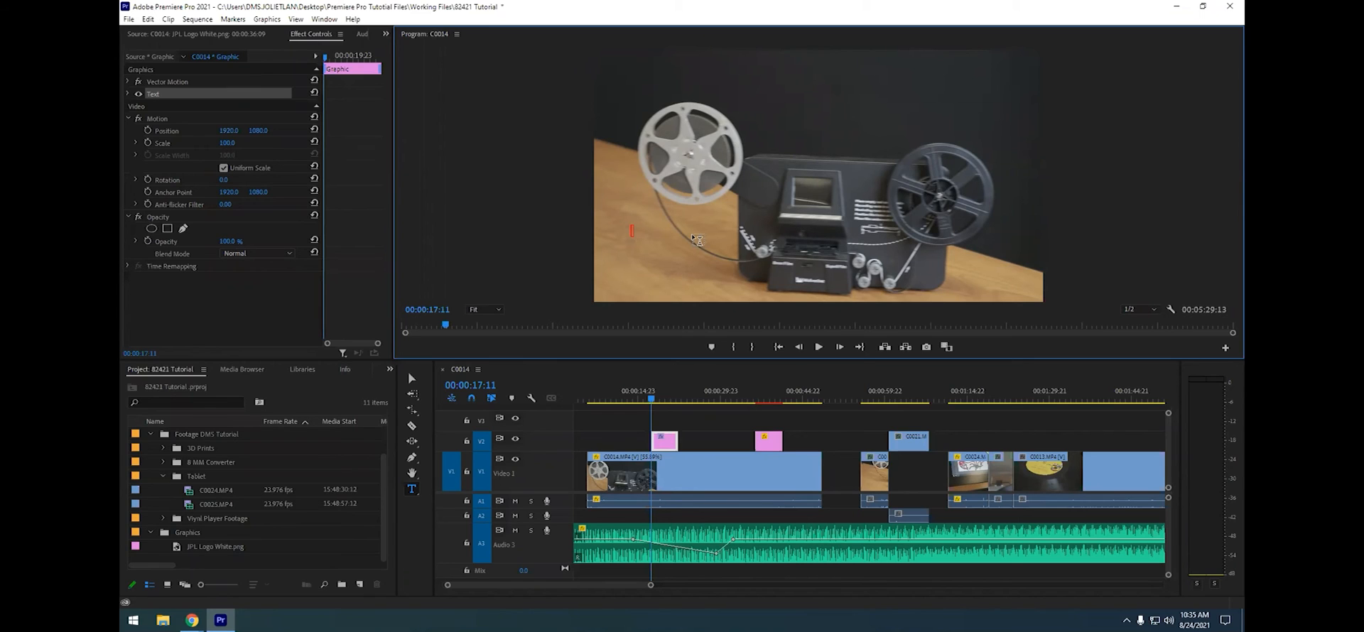
text(8mm conveter)
key(Escape)
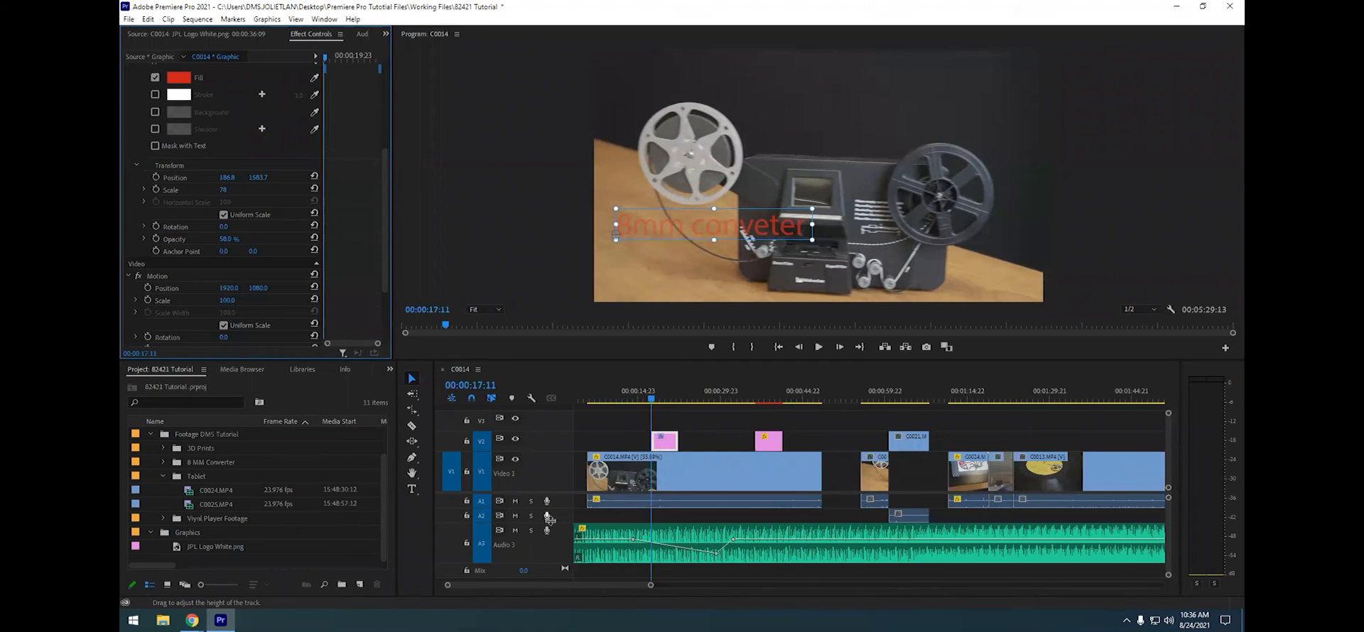
Demonstrate hiding and showing the V1 track's output, and toggle the V1 track lock
scroll(553, 520, down, 2)
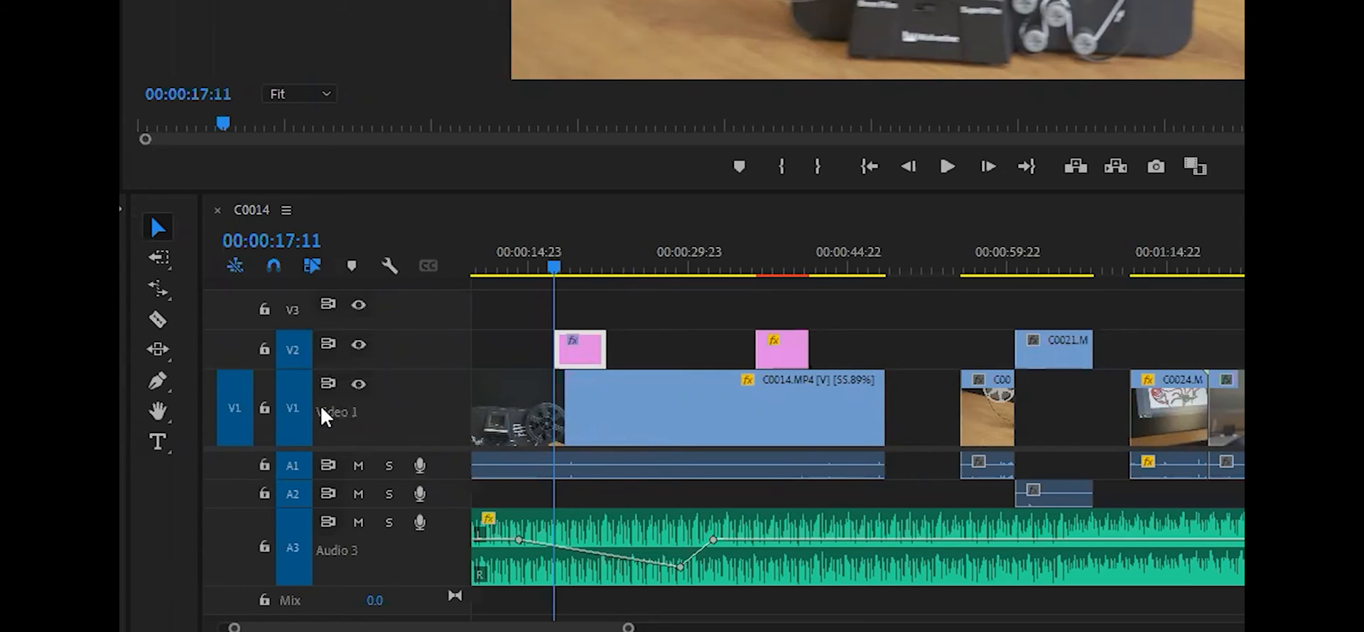
scroll(412, 401, left, 1)
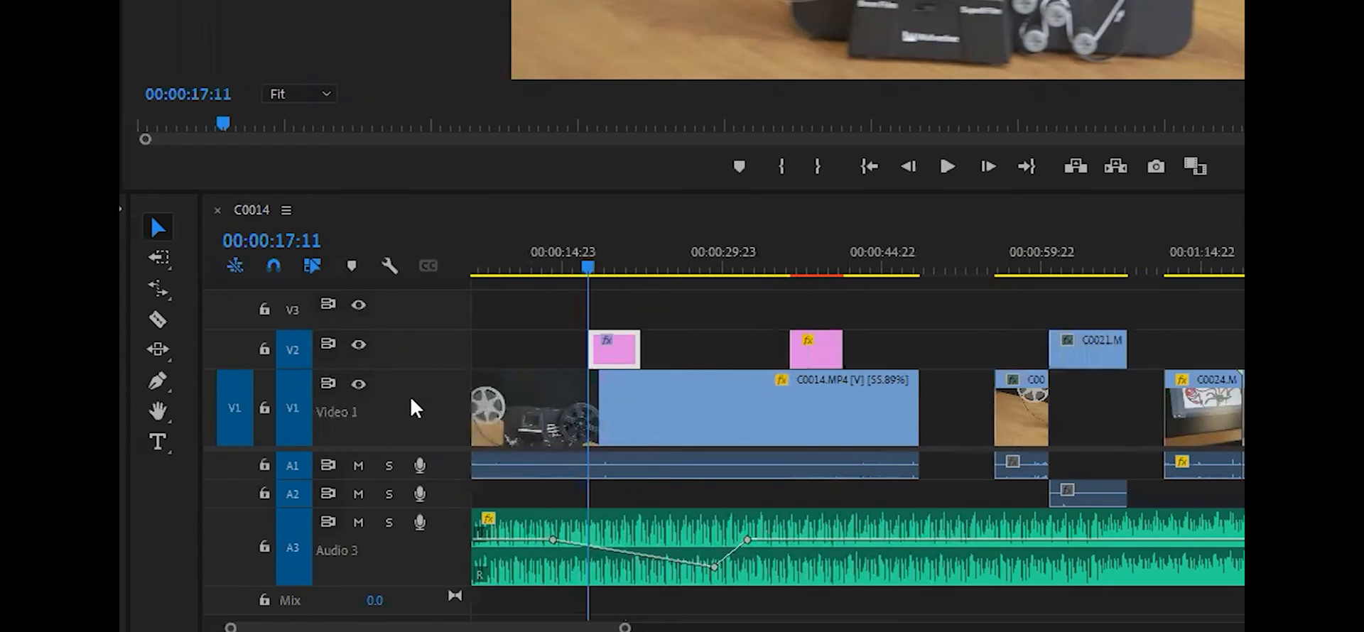
click(360, 387)
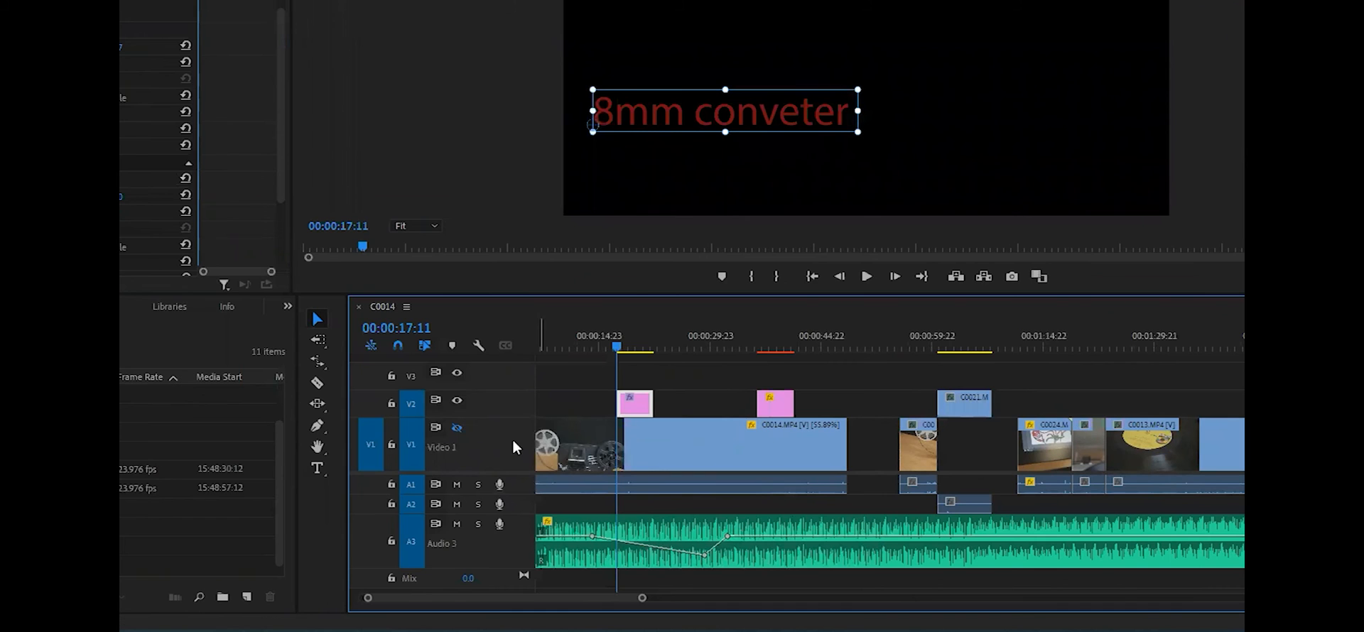
drag(642, 598, 755, 599)
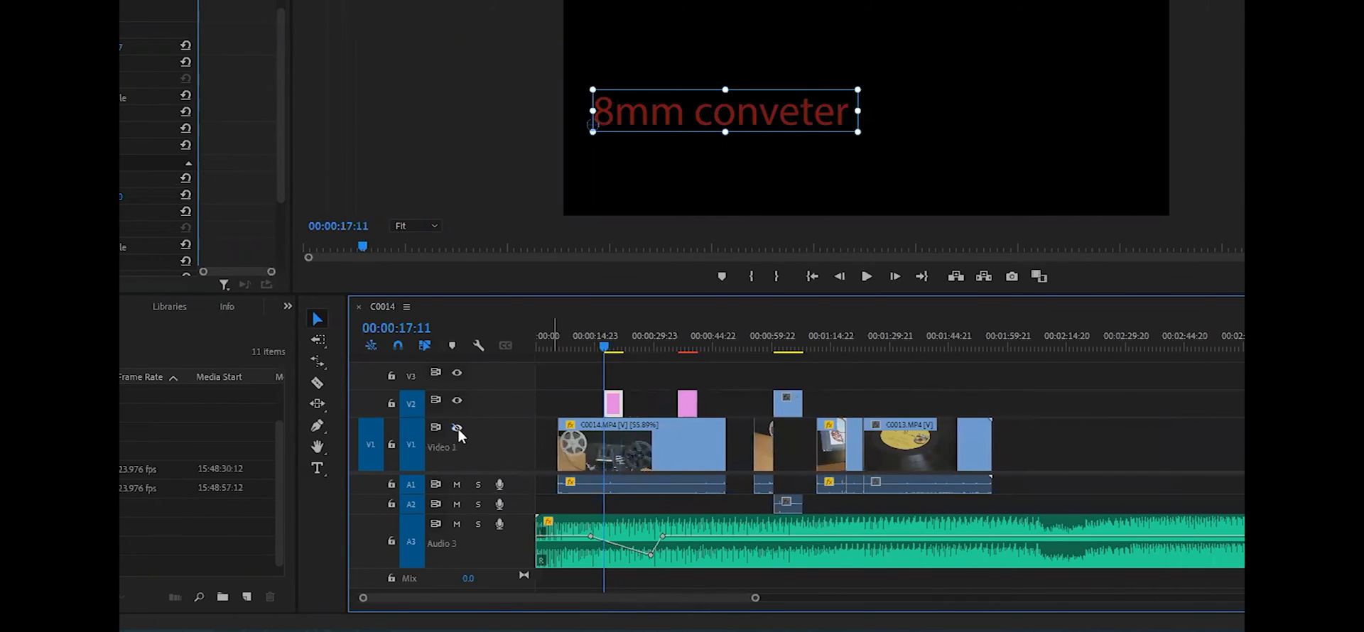
click(457, 428)
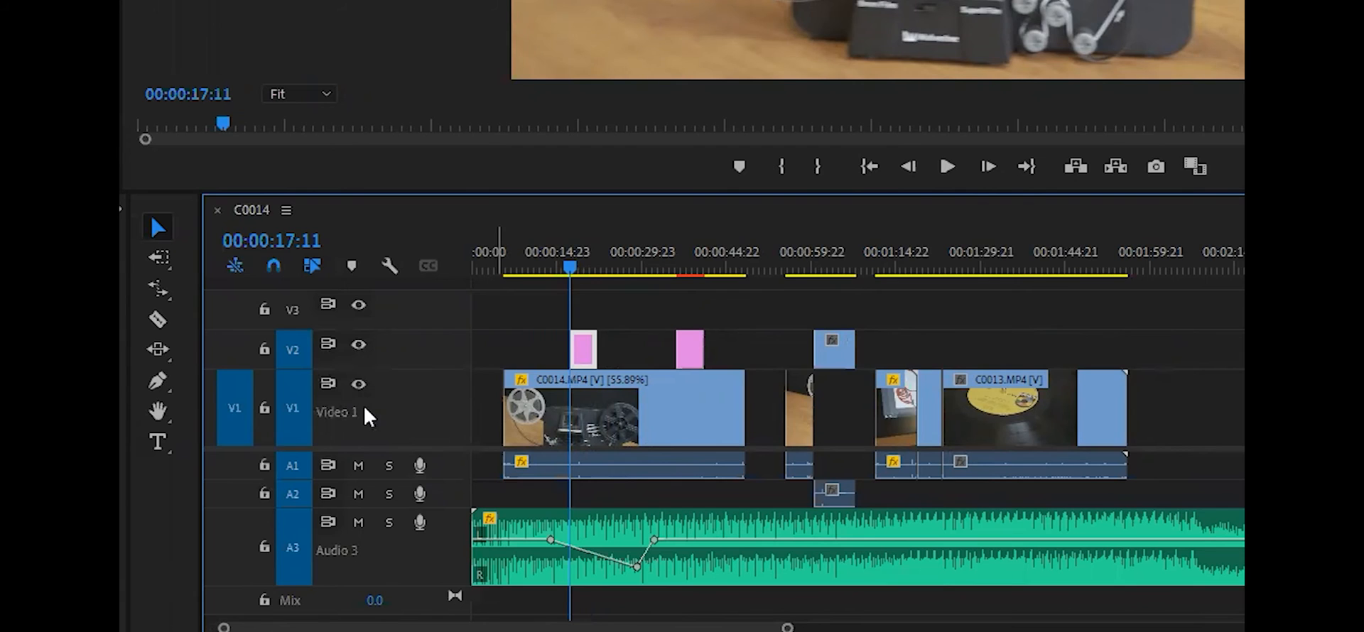
click(265, 408)
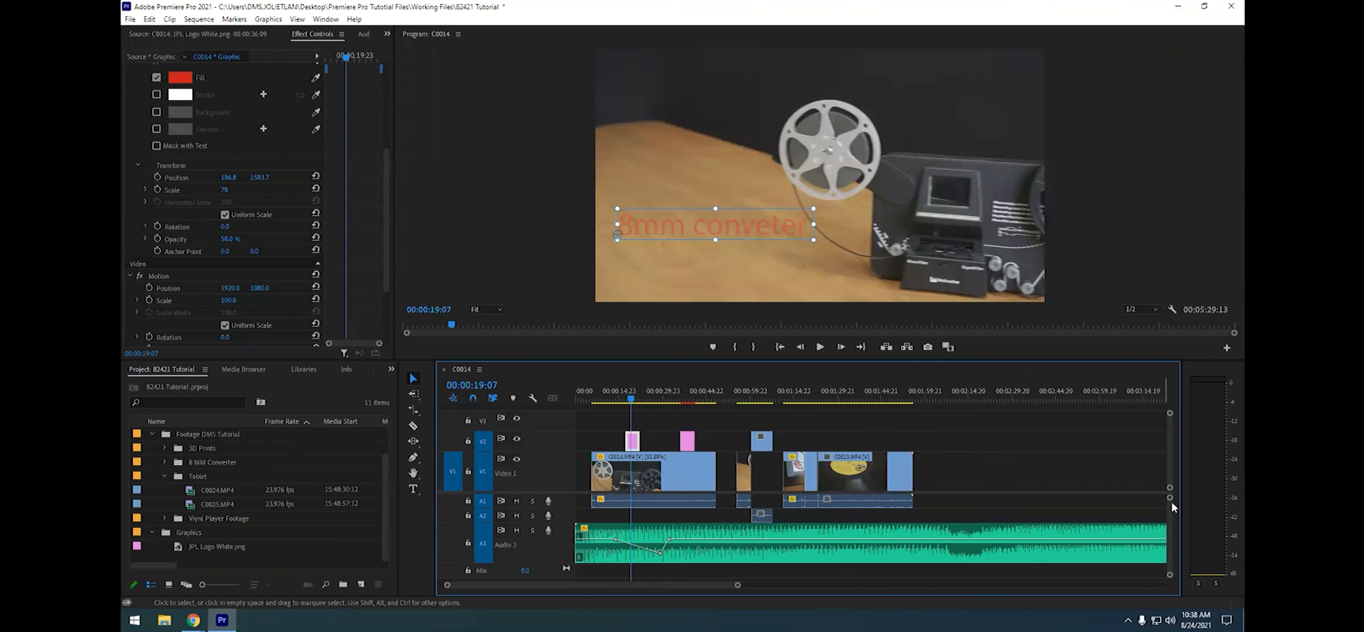
Enlarge the audio tracks' height and play the sequence with the A3 music track muted, and with it soloed from about 00:00:55
mouse_move(1170, 576)
mouse_down()
mouse_move(1170, 558)
mouse_move(1170, 586)
mouse_move(1170, 574)
mouse_up()
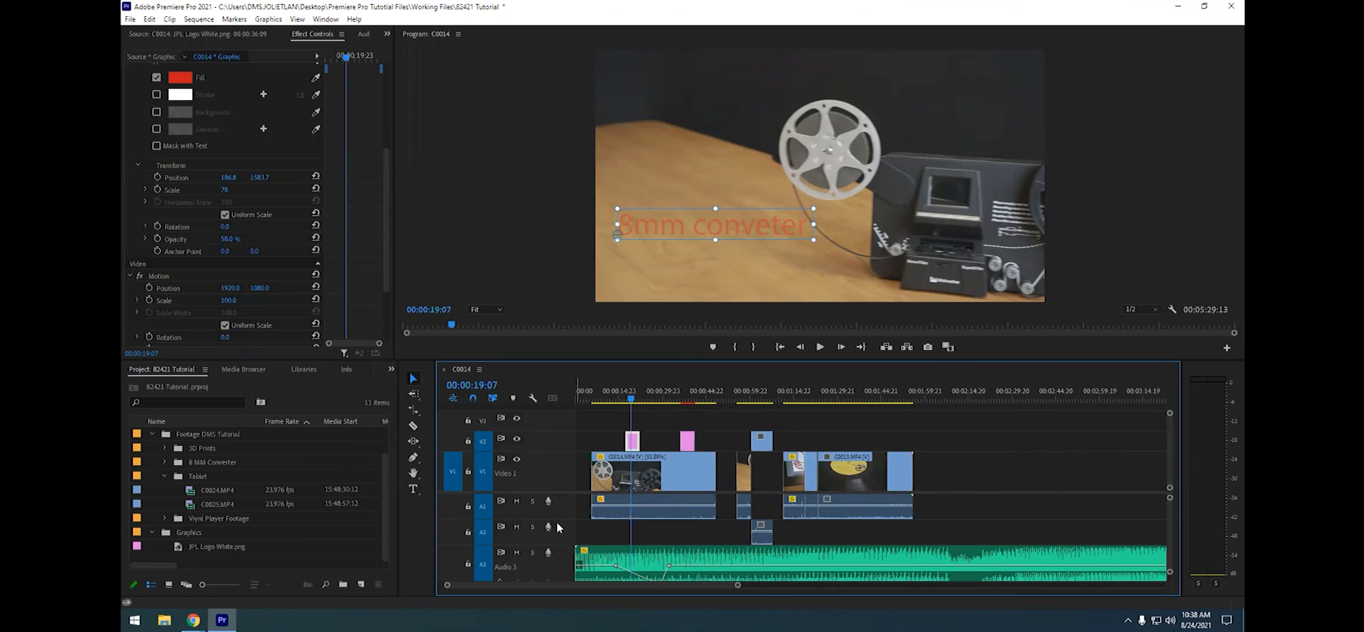
click(517, 552)
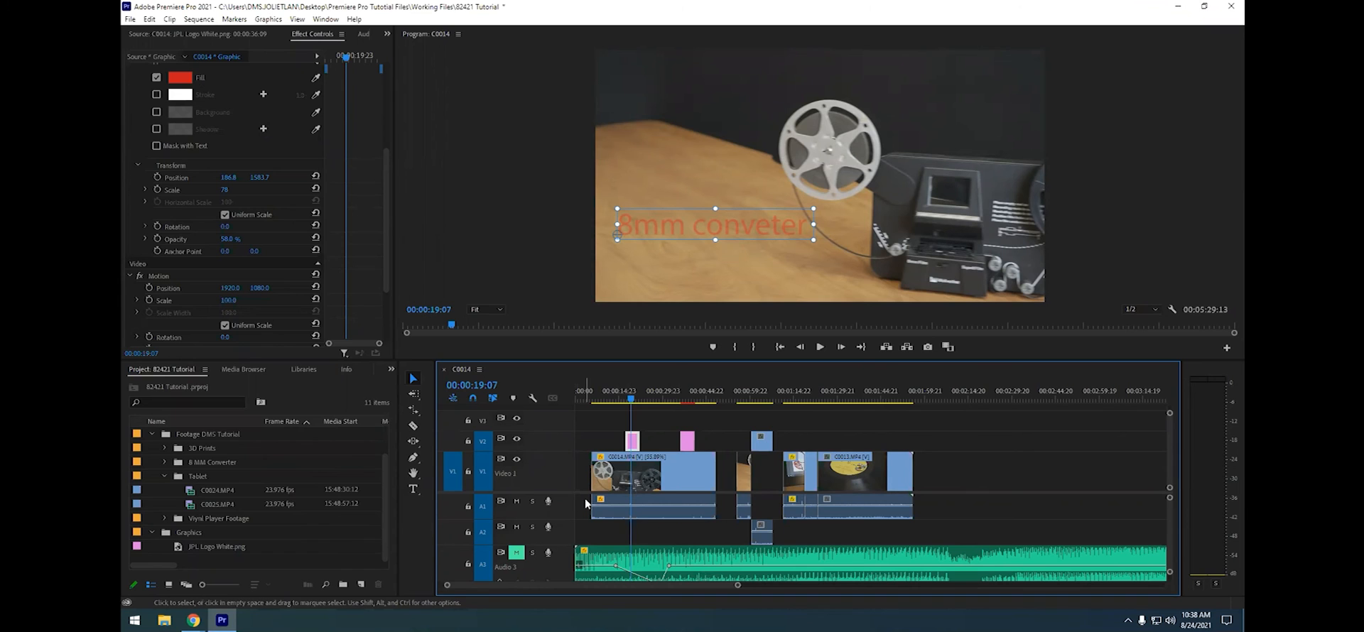
key(space)
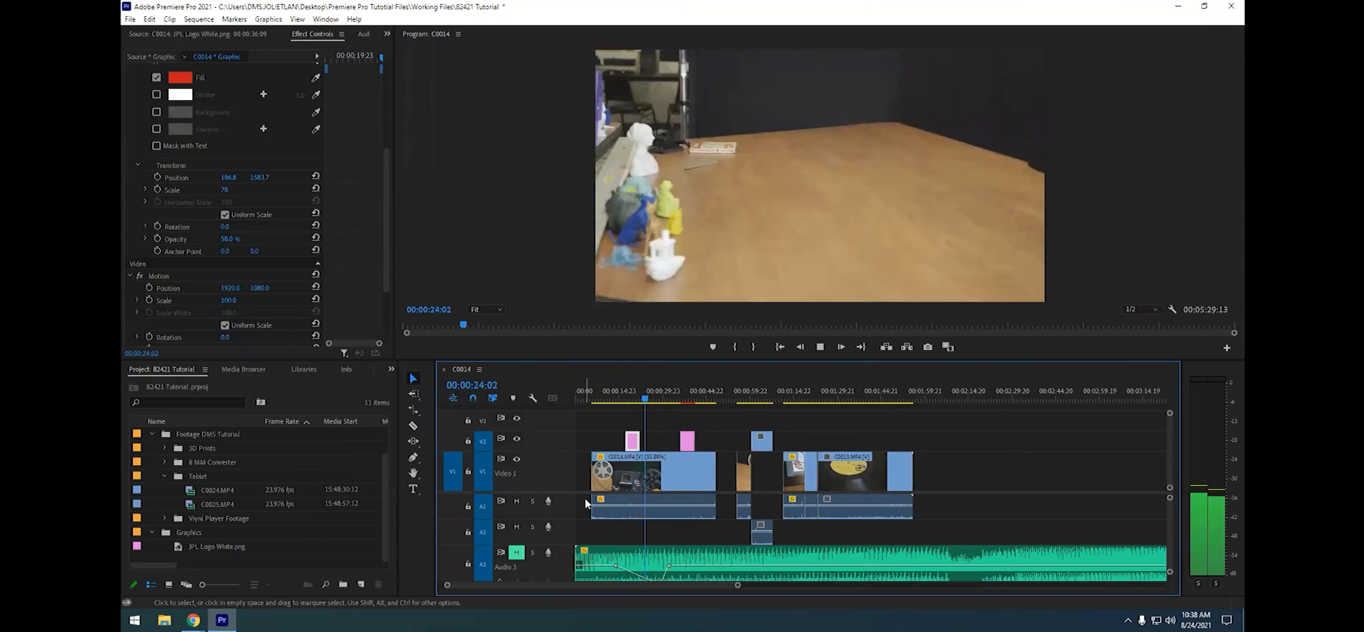
key(space)
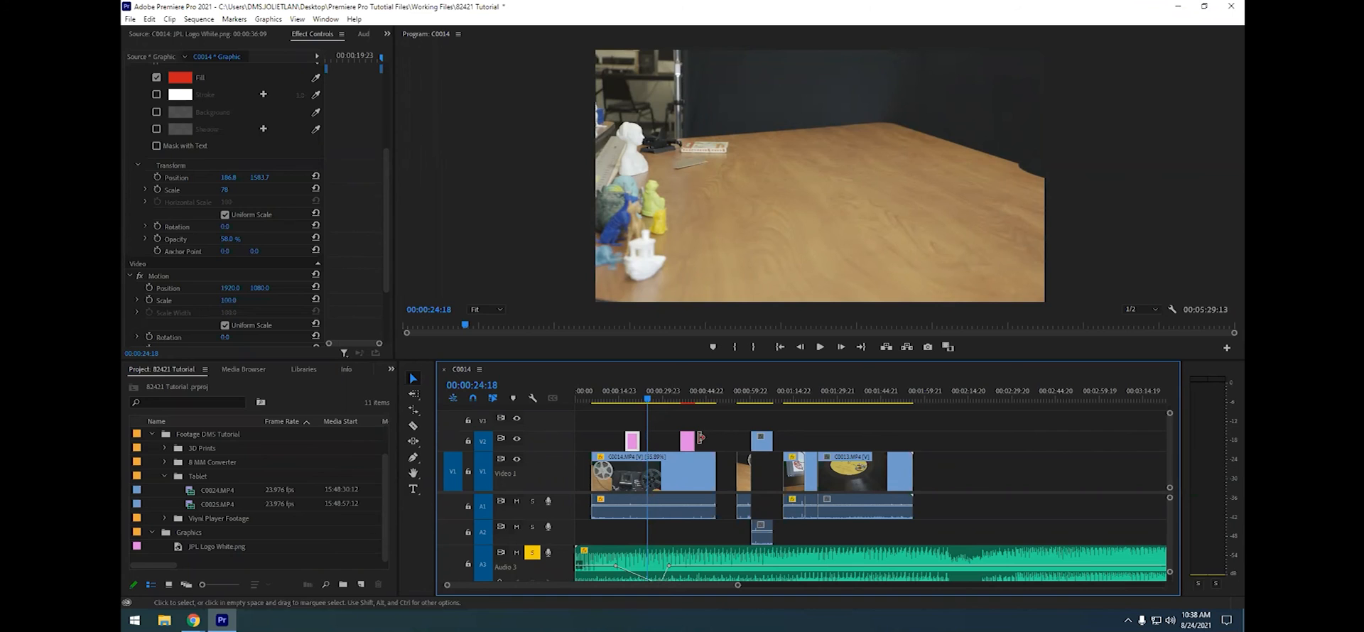
drag(731, 397, 740, 398)
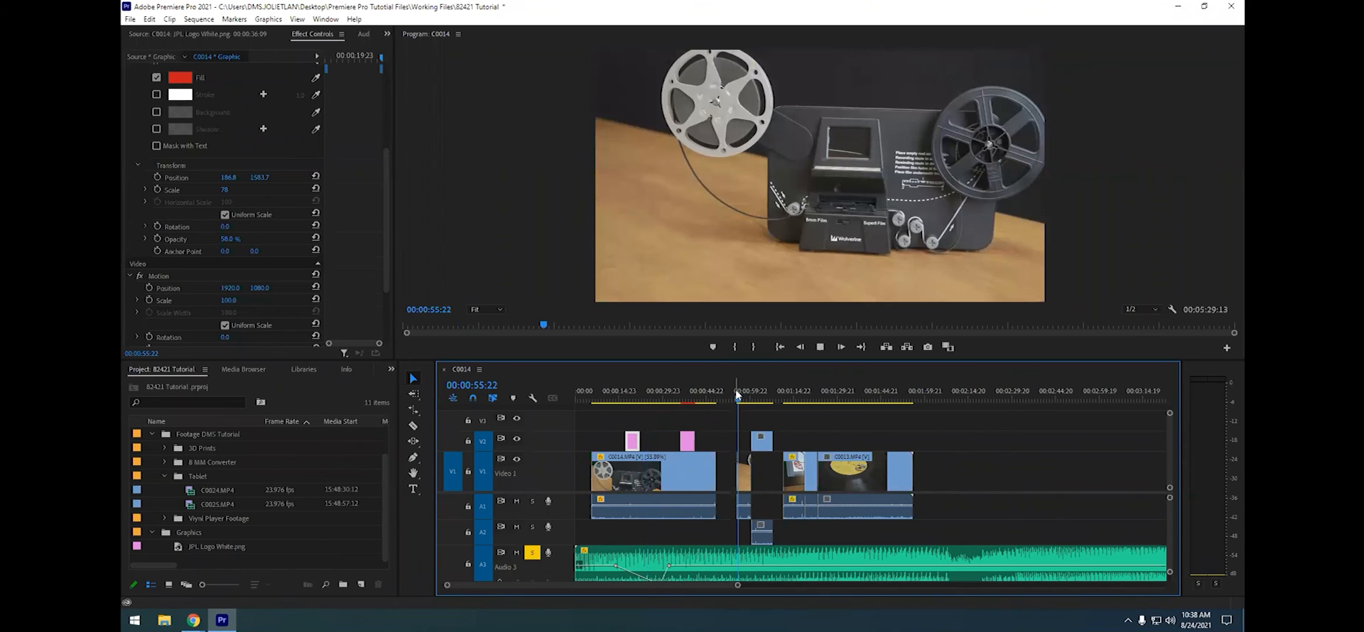
key(space)
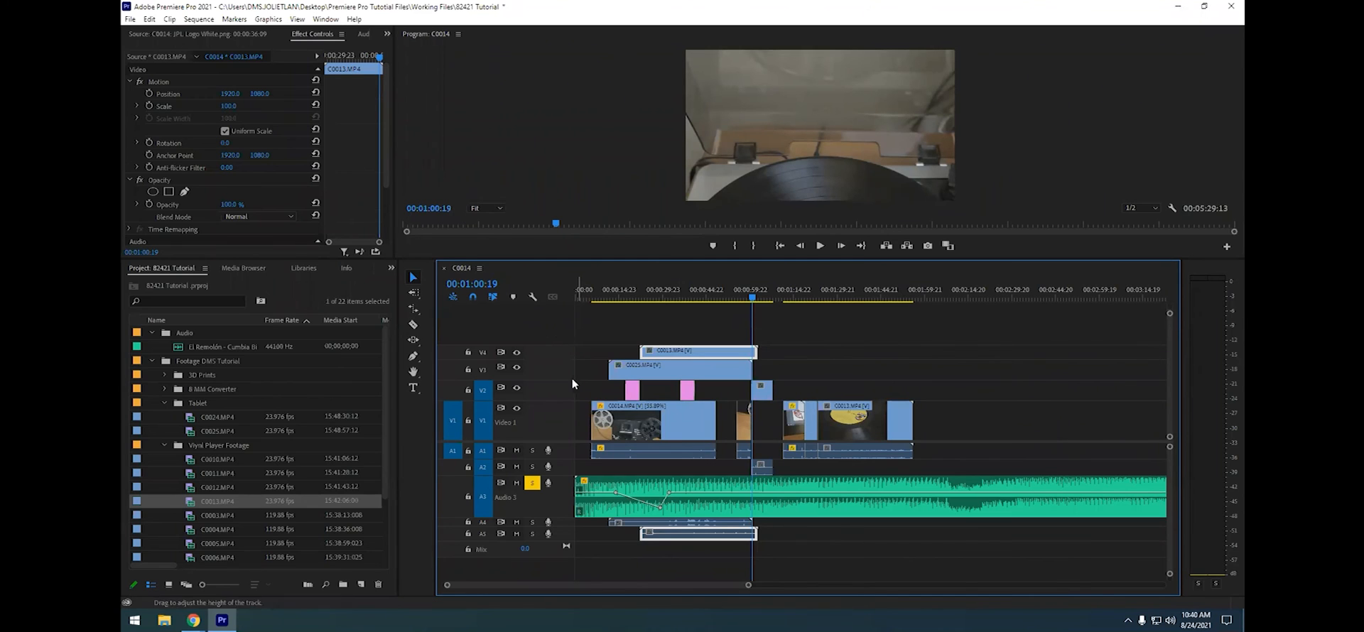
Add one video track after Video 4 and one standard audio track after Audio 5
right_click(530, 329)
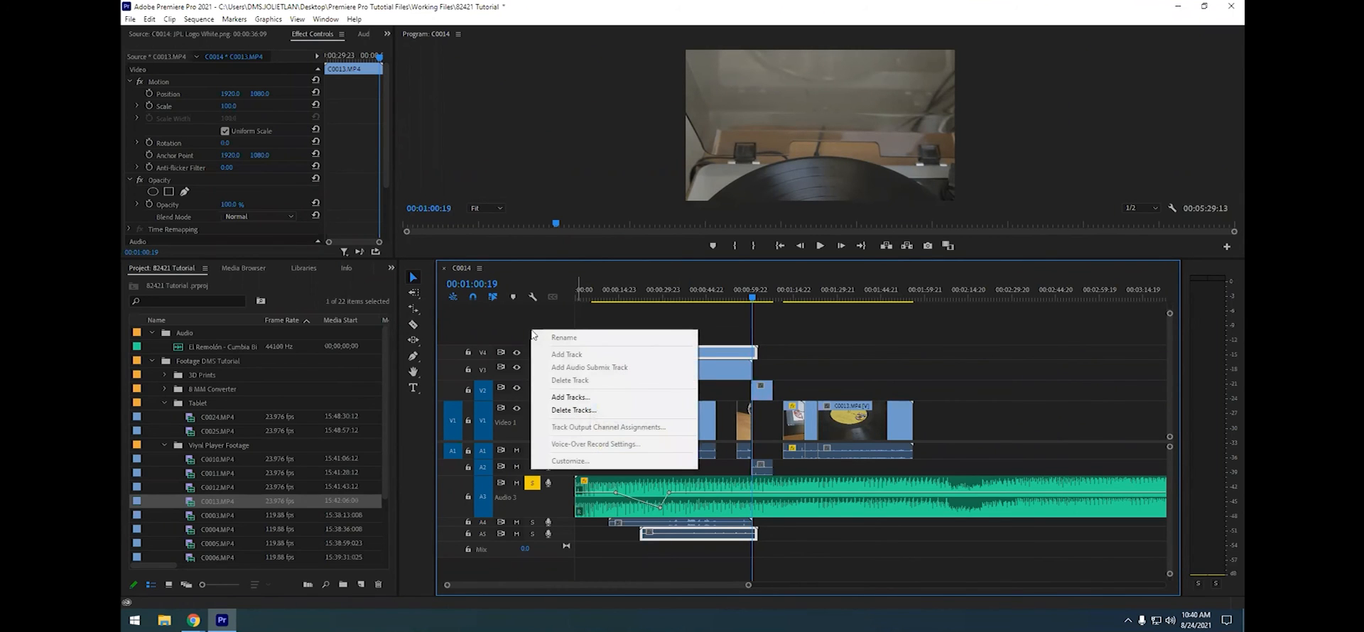
click(581, 401)
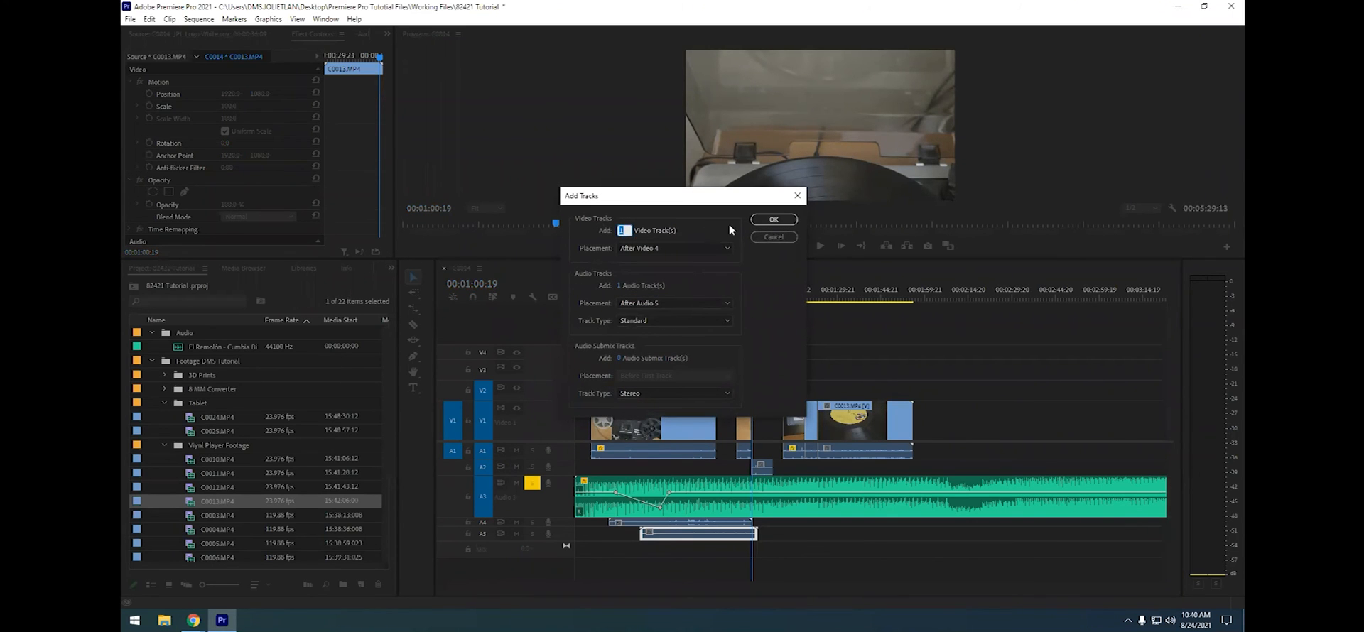
click(773, 219)
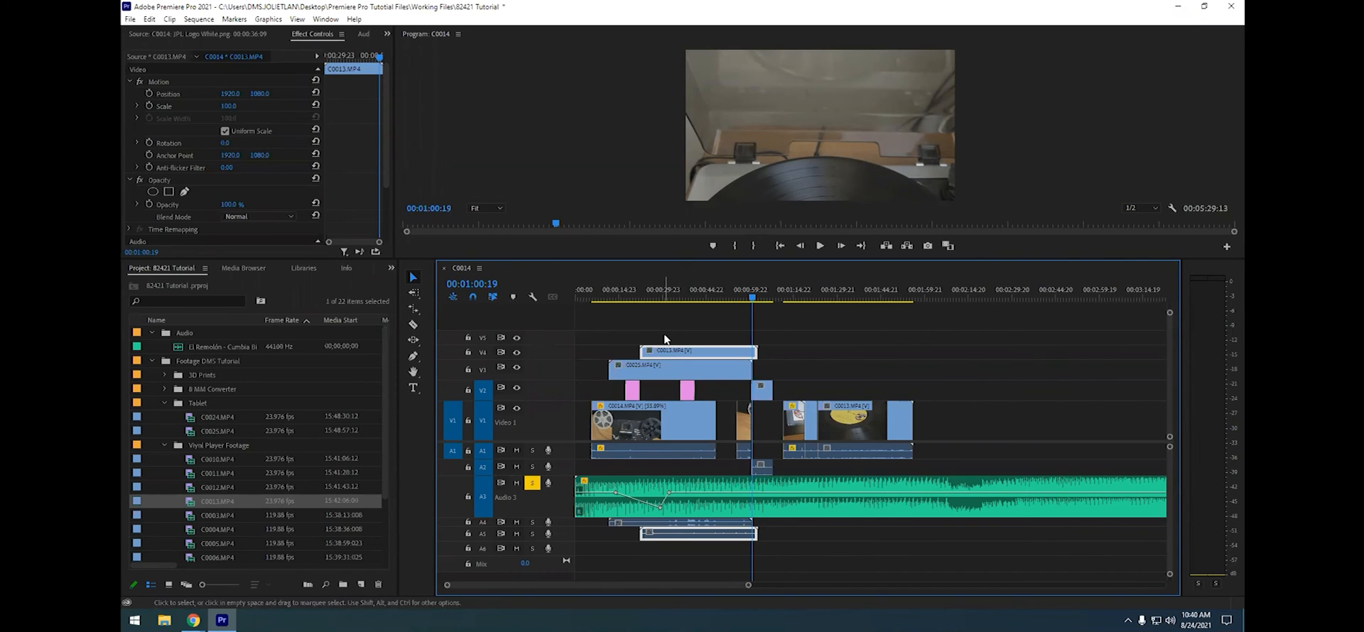
Delete all empty video tracks from the sequence
mouse_move(751, 296)
mouse_down()
mouse_move(637, 307)
mouse_move(750, 304)
mouse_up()
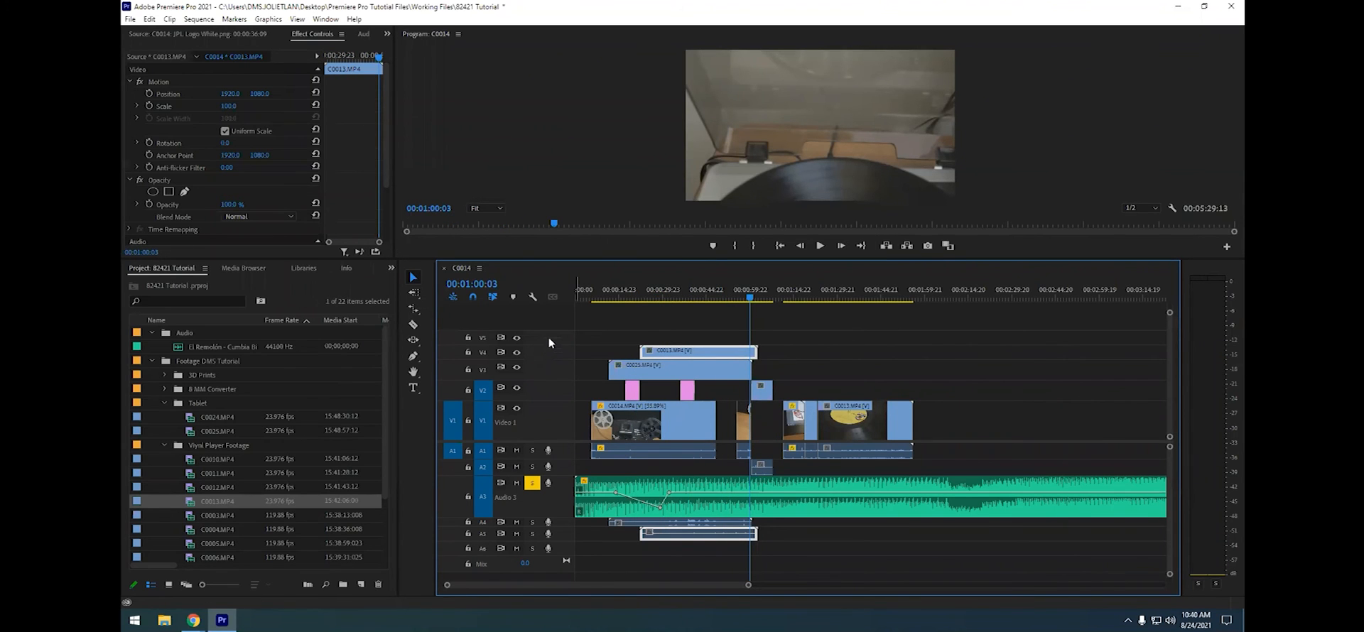
right_click(549, 342)
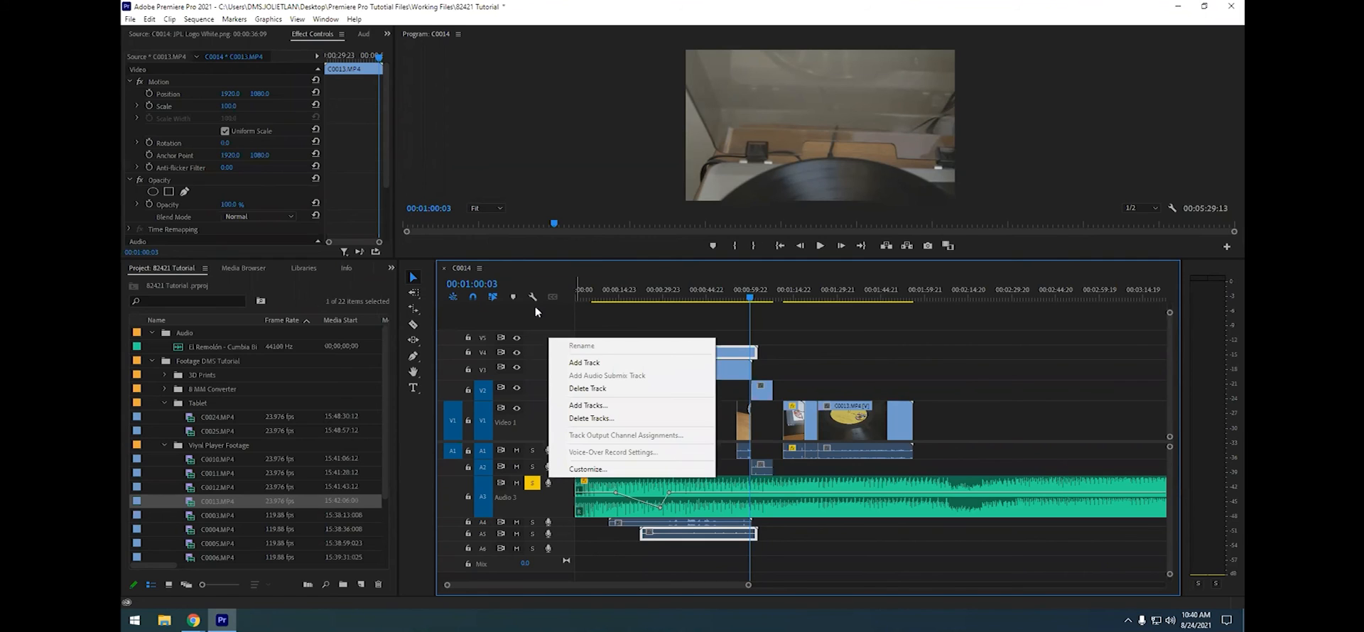
click(541, 332)
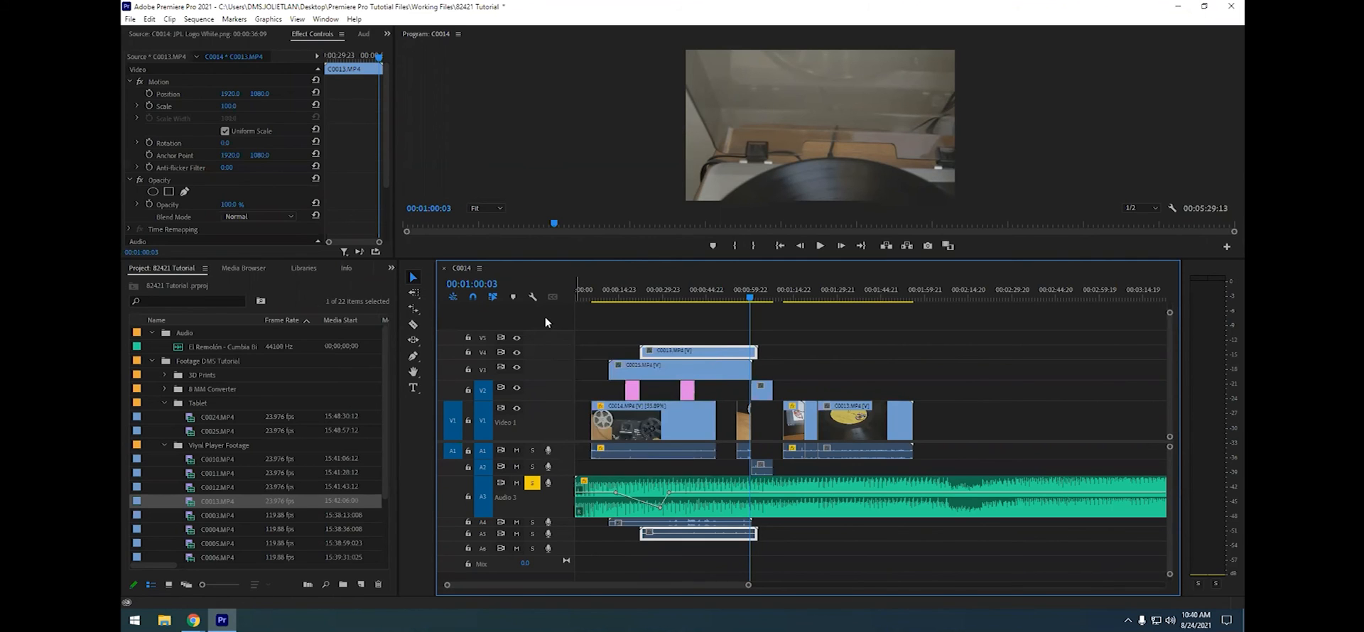
right_click(545, 319)
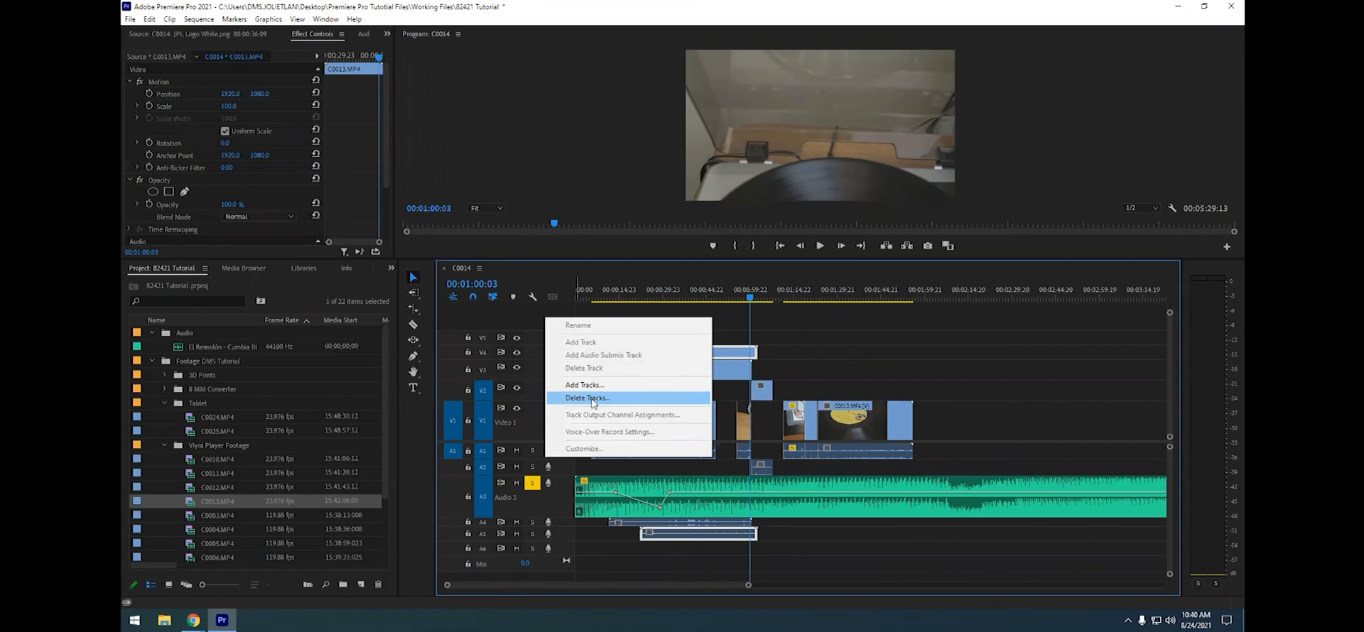
click(593, 399)
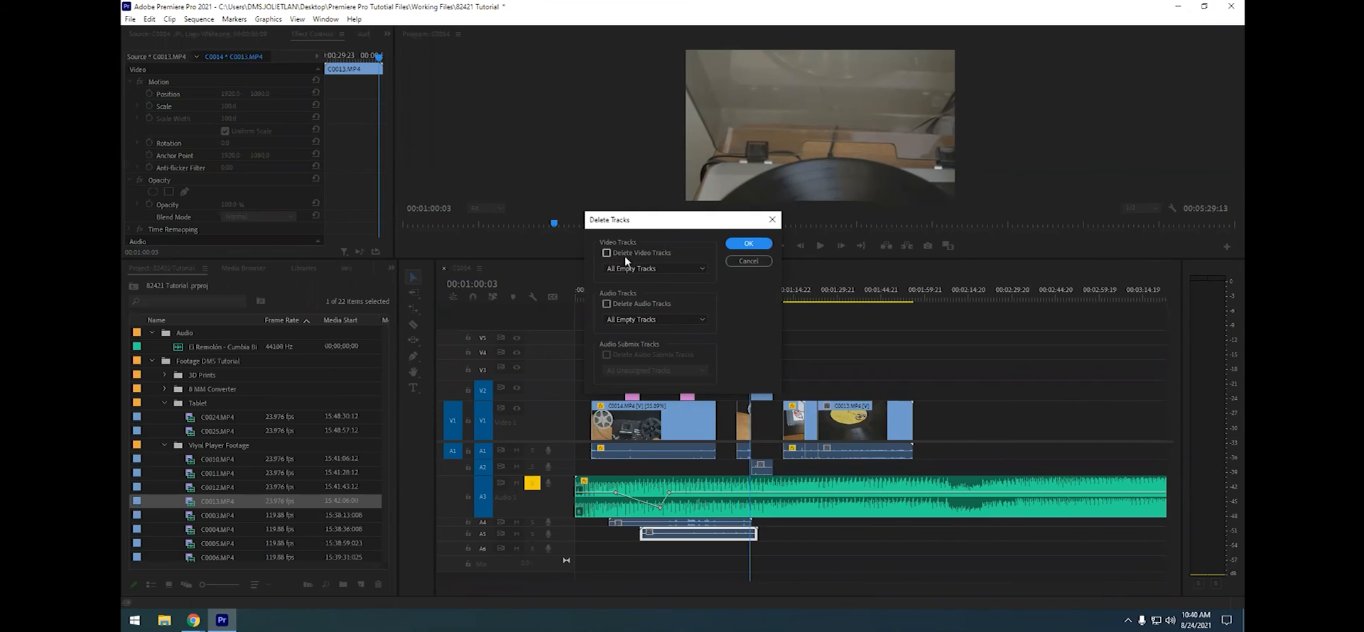
click(700, 270)
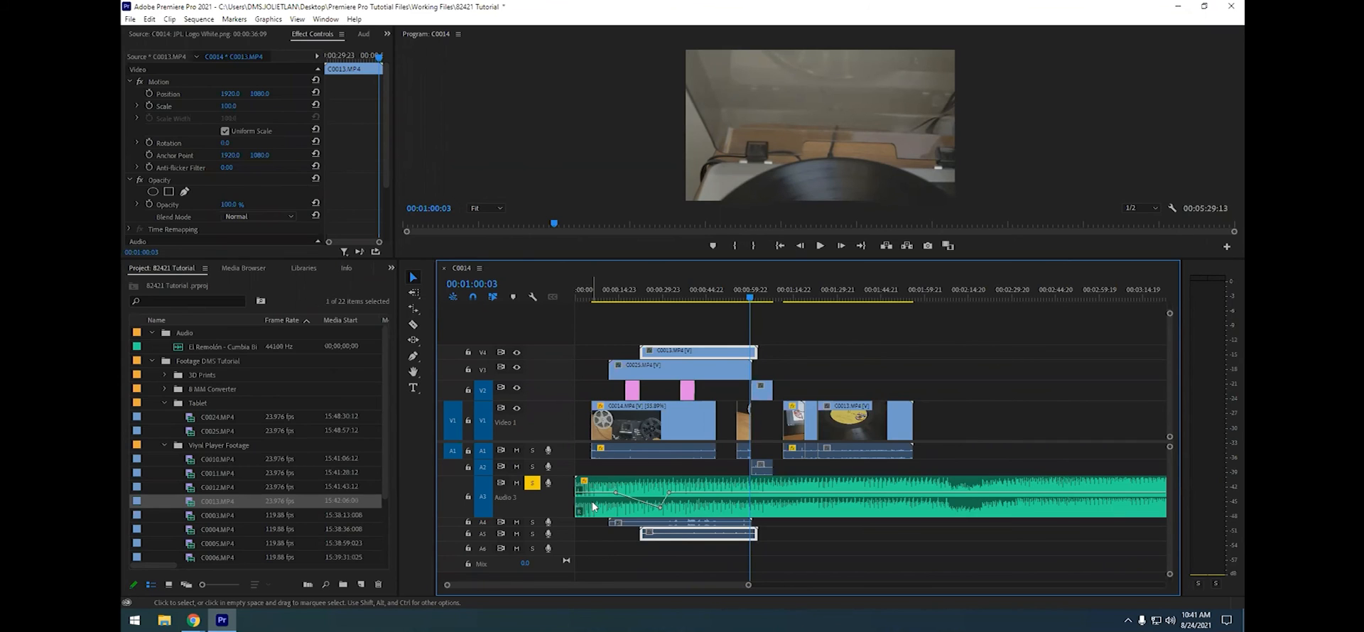
Save the project under the new name "changed name of file" in the Working Files folder
click(624, 294)
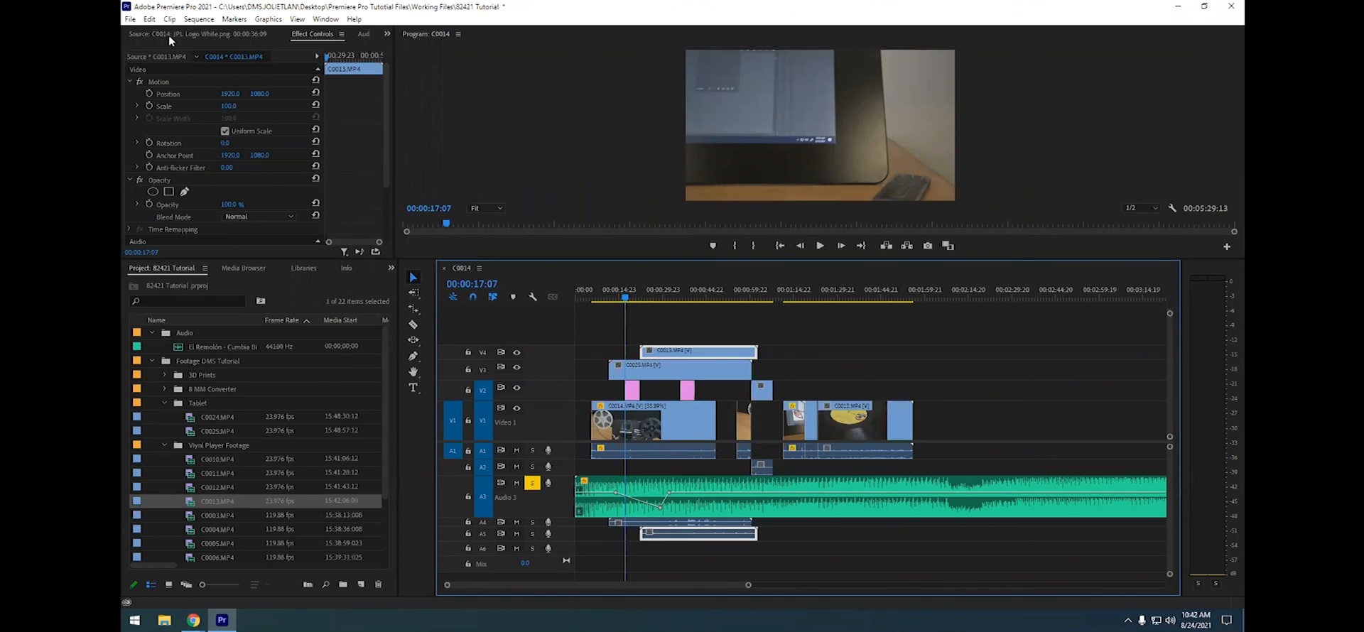
click(130, 19)
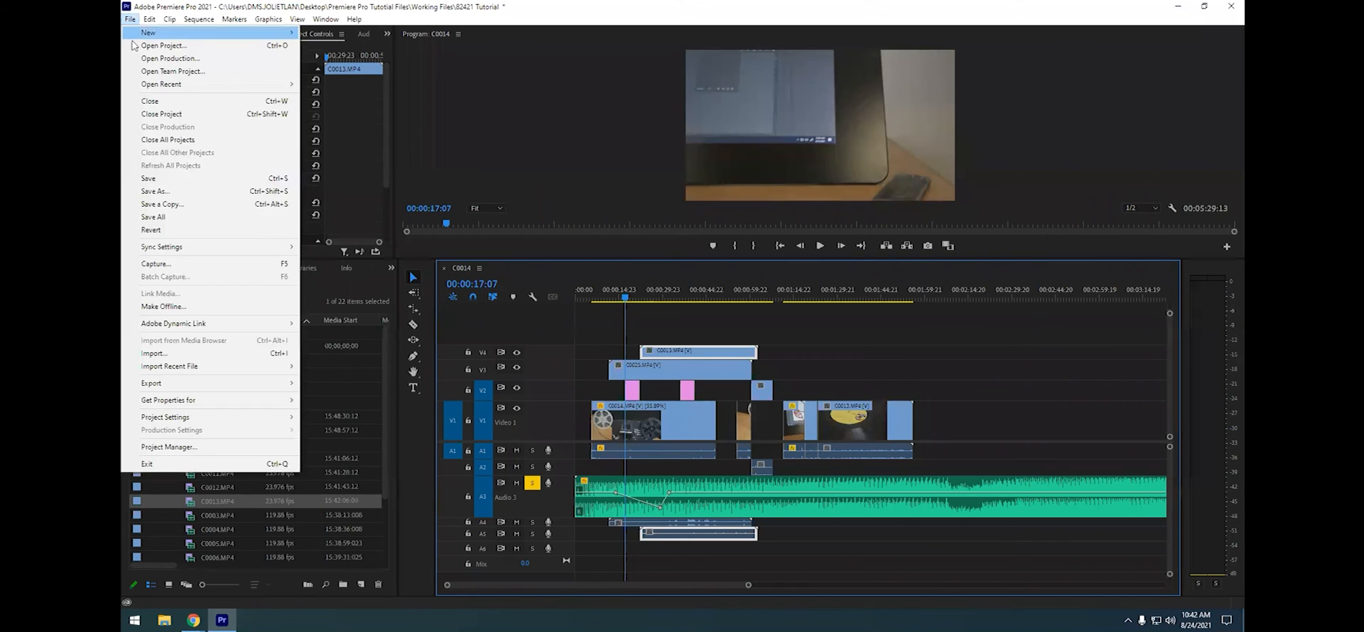
click(203, 192)
click(325, 55)
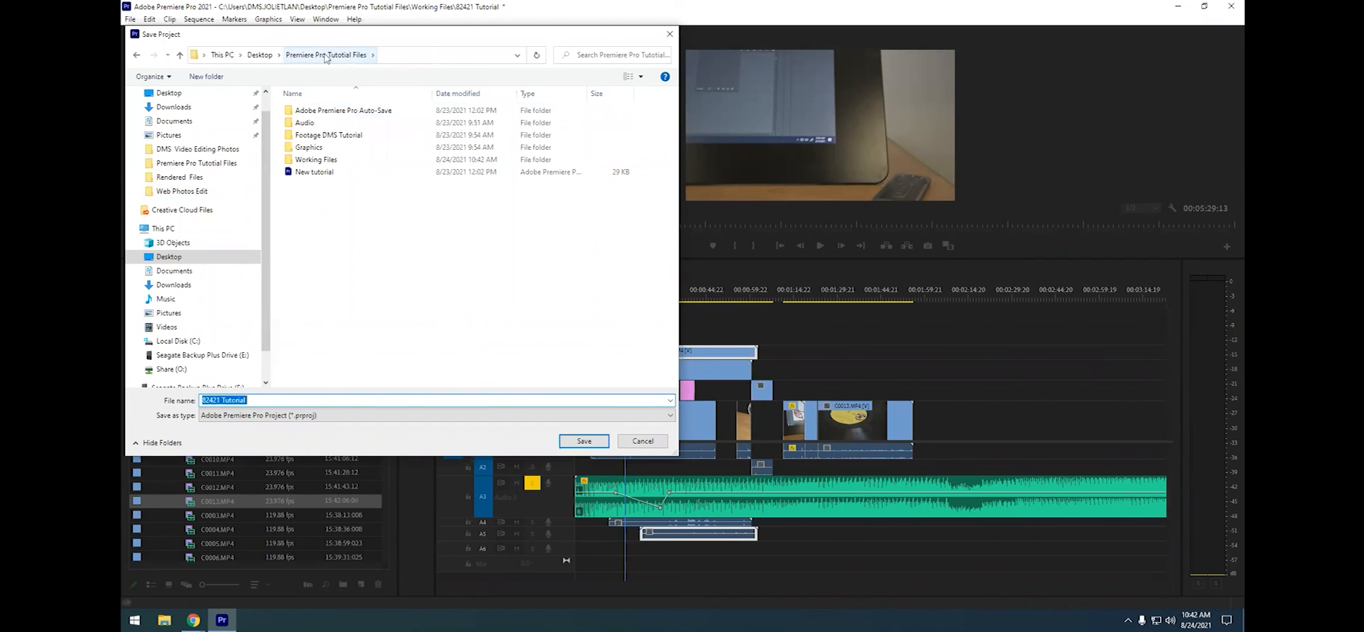
double_click(329, 161)
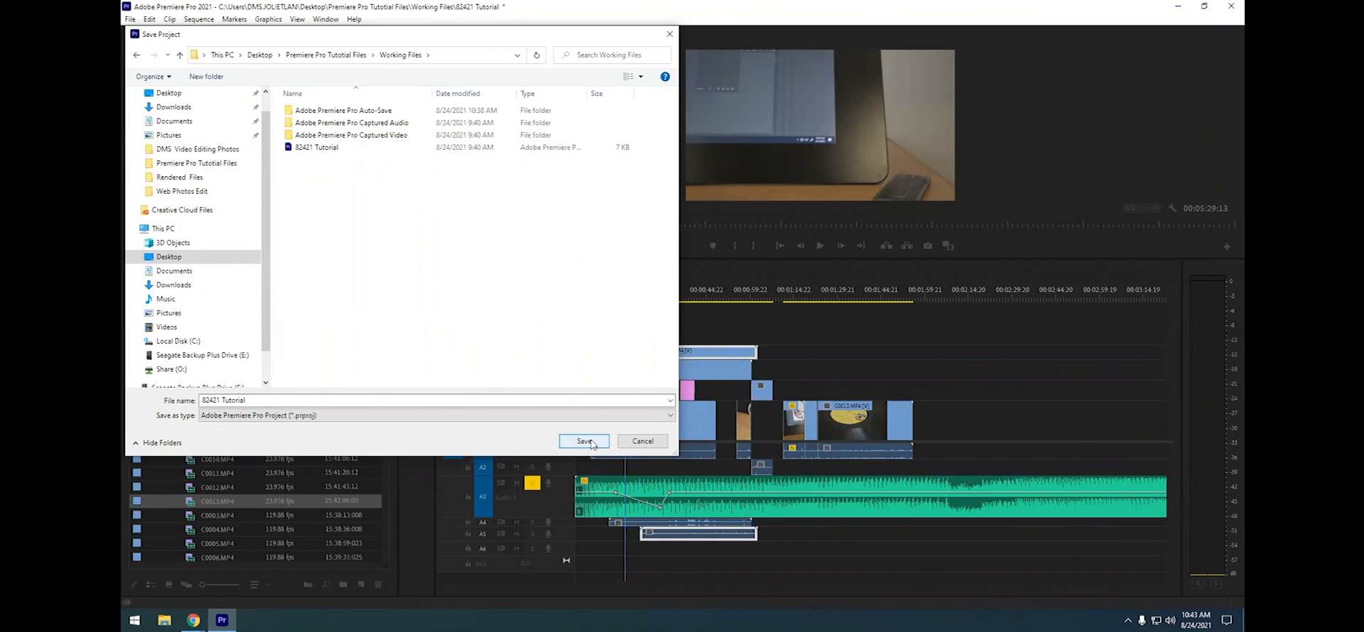
triple_click(254, 399)
click(254, 400)
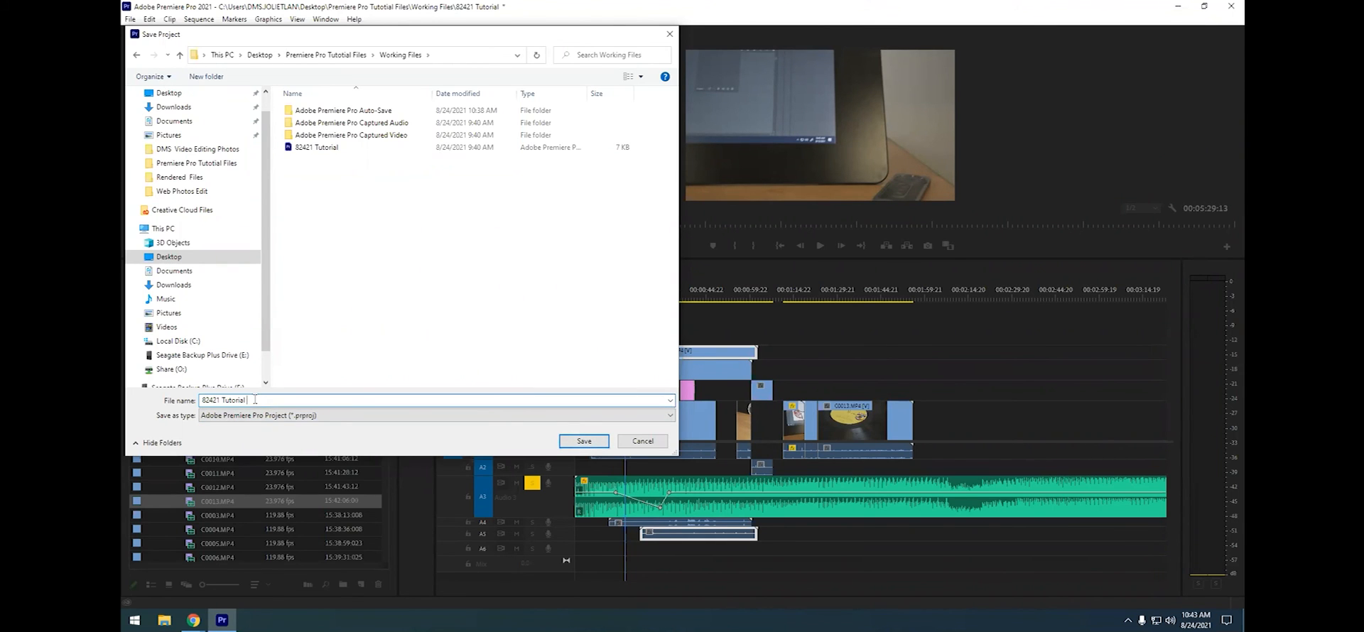
triple_click(254, 399)
key(BackSpace)
text(changed name of file)
click(583, 441)
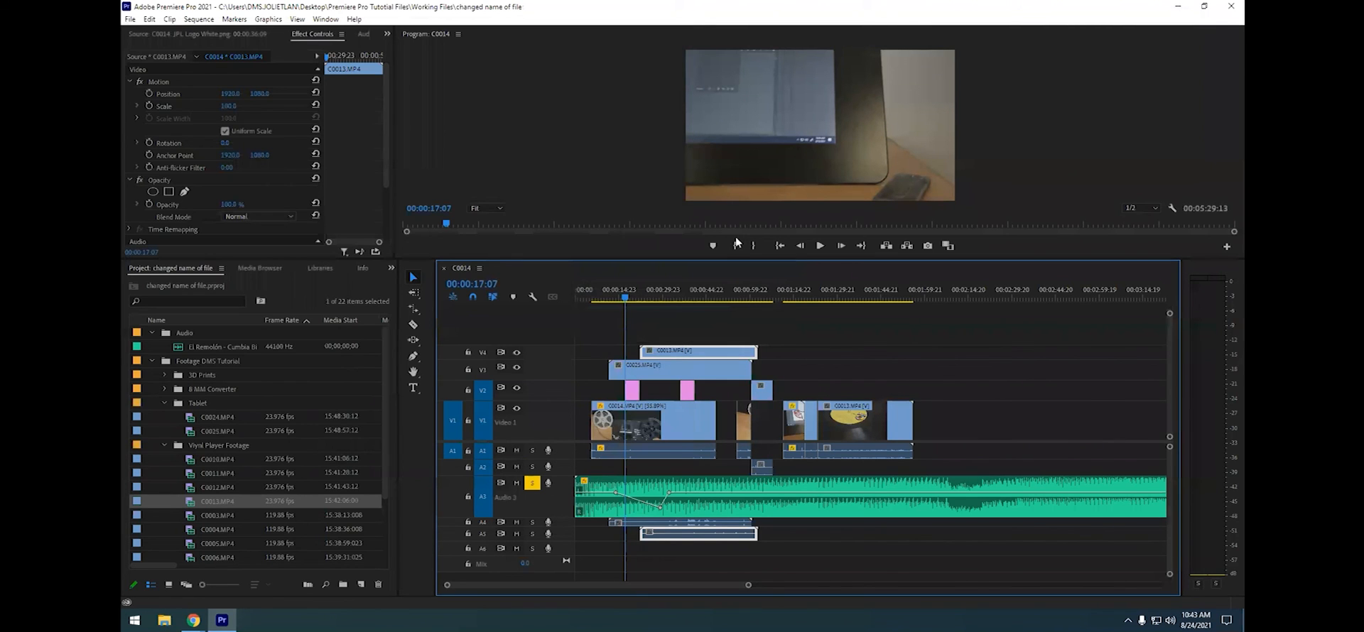
Save the project again as "changed name of file" in the Working Files folder, replacing the existing file
click(130, 21)
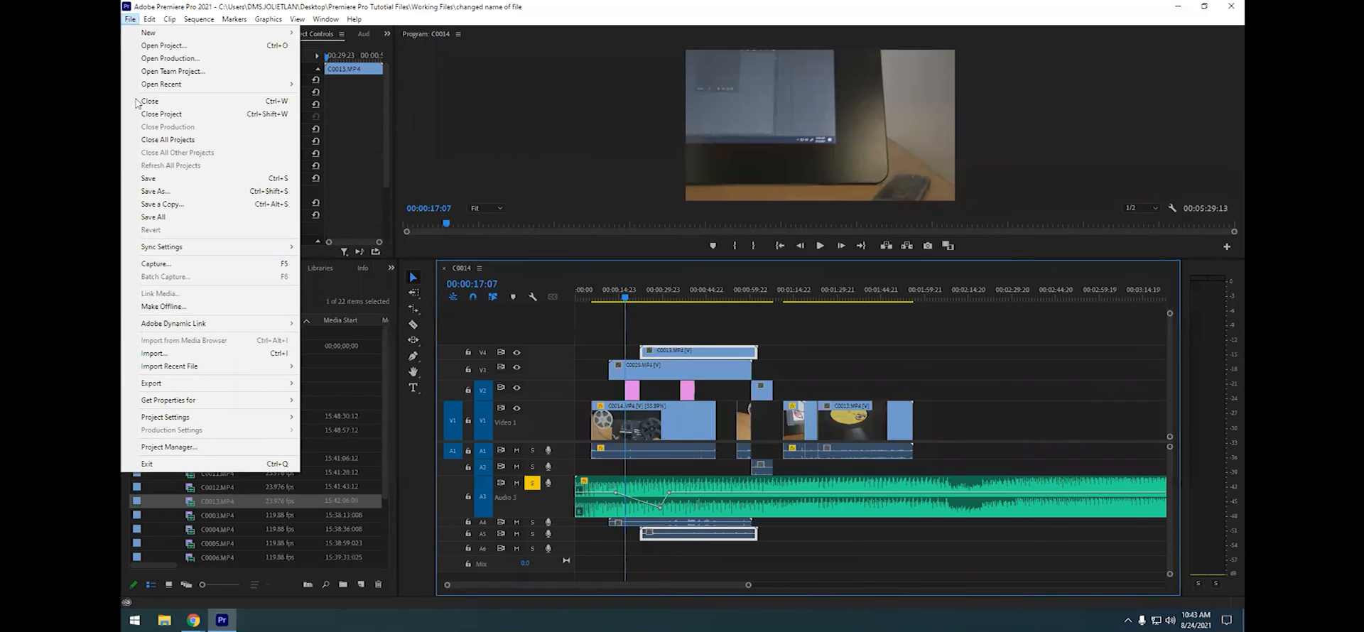
click(189, 197)
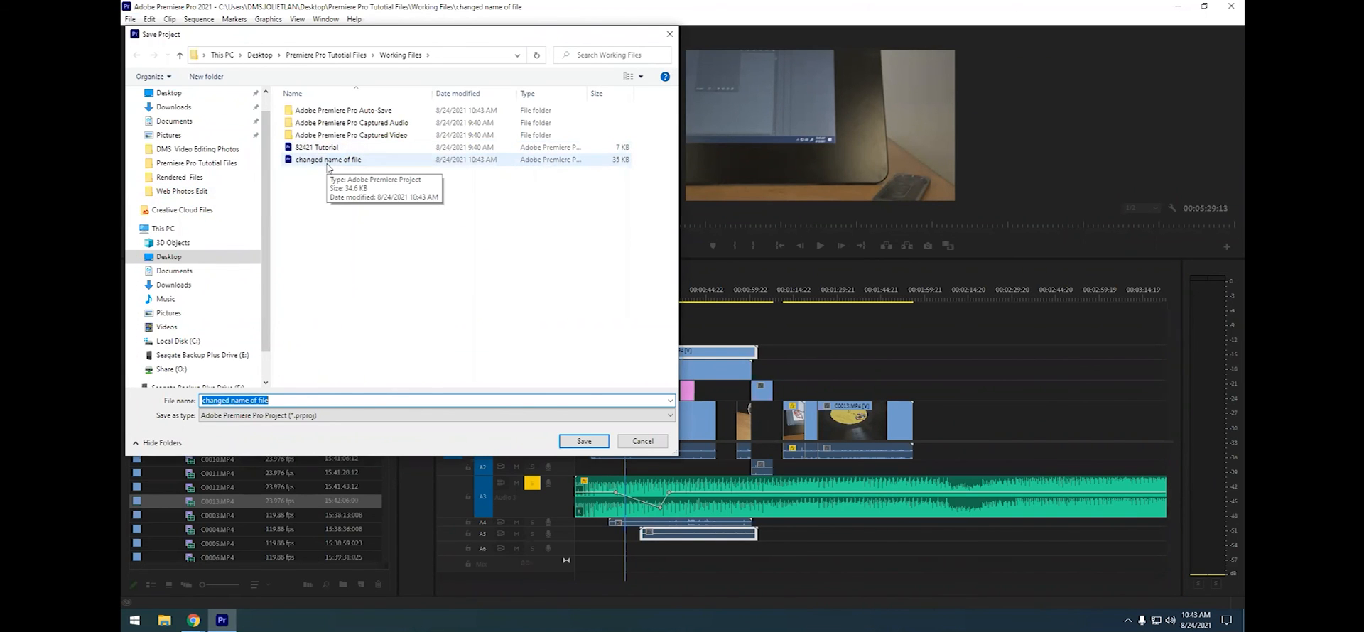
click(584, 442)
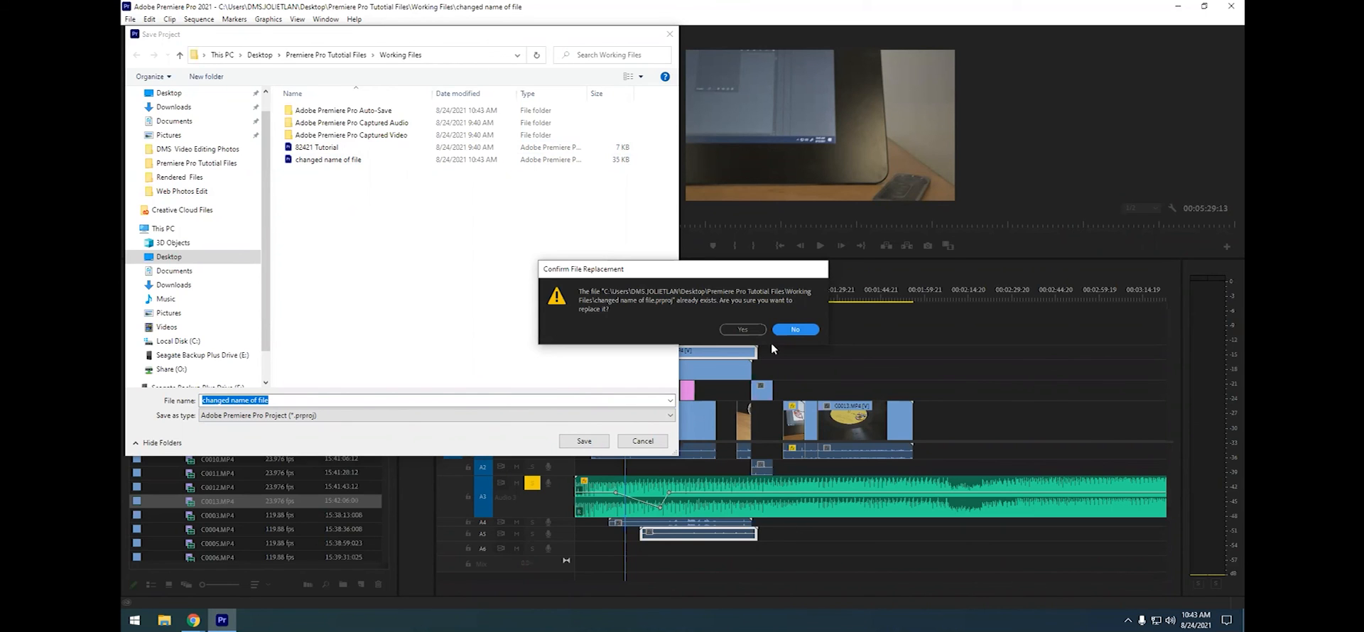
click(743, 329)
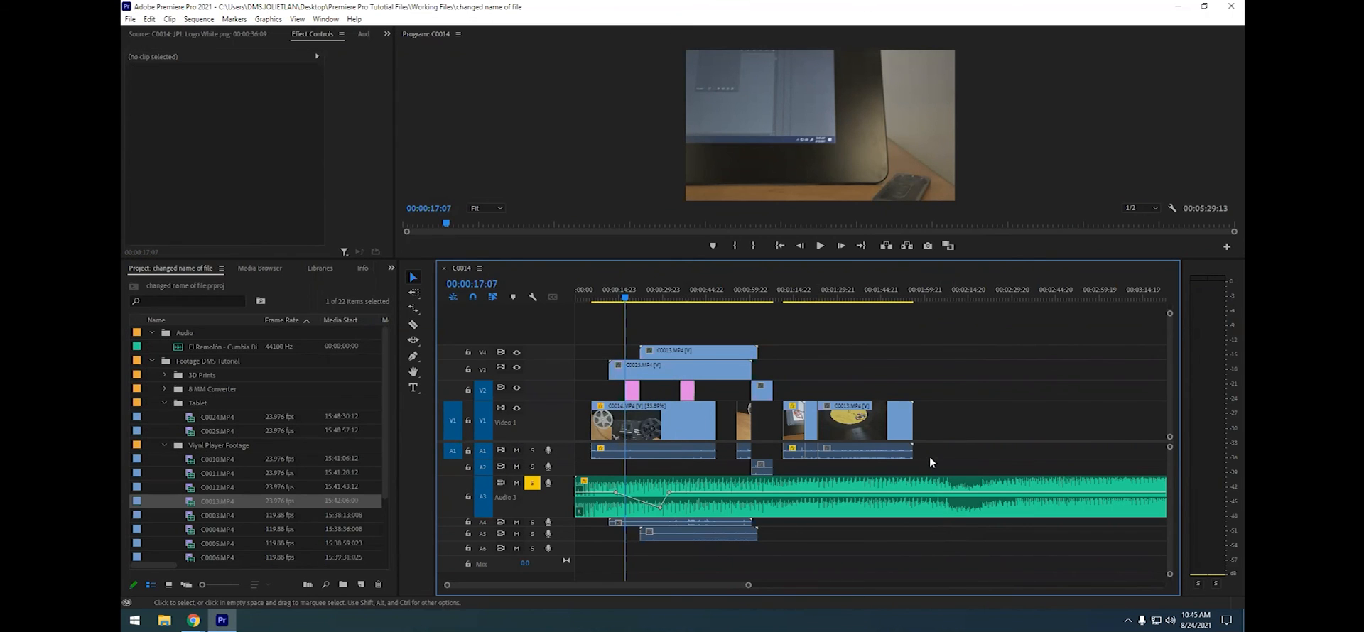
Set up a media export of the sequence in H.264 format with the YouTube 1080p Full HD preset
click(130, 19)
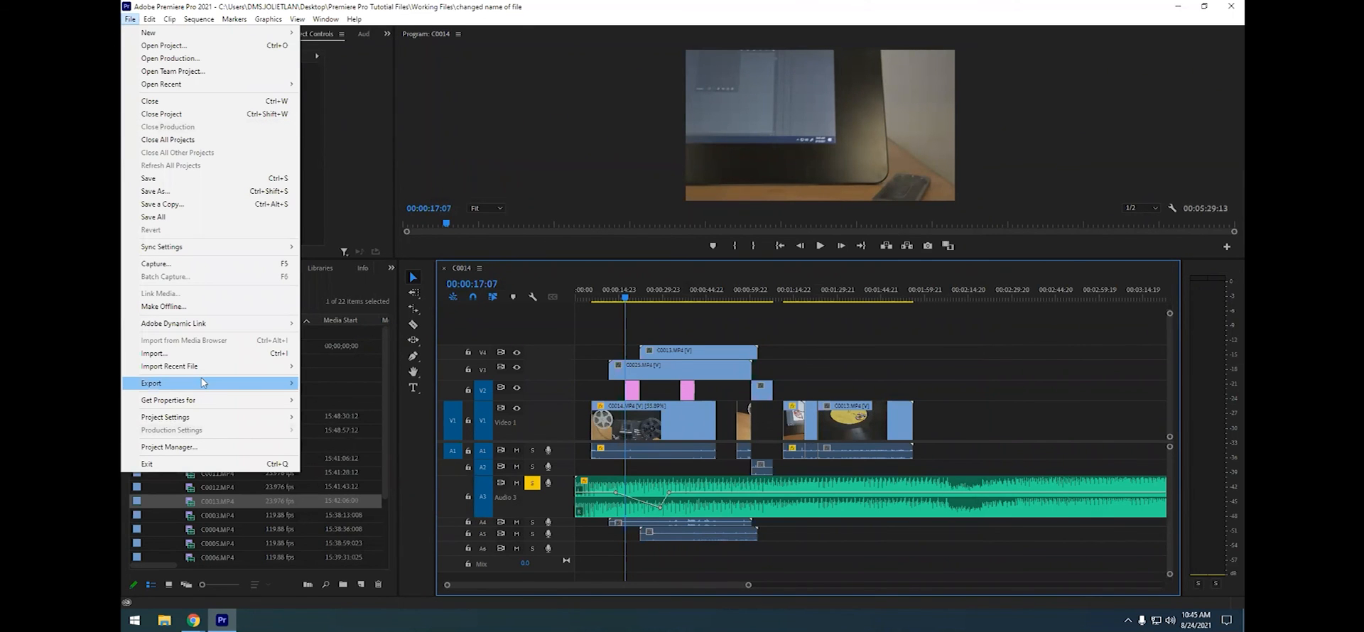
mouse_move(202, 381)
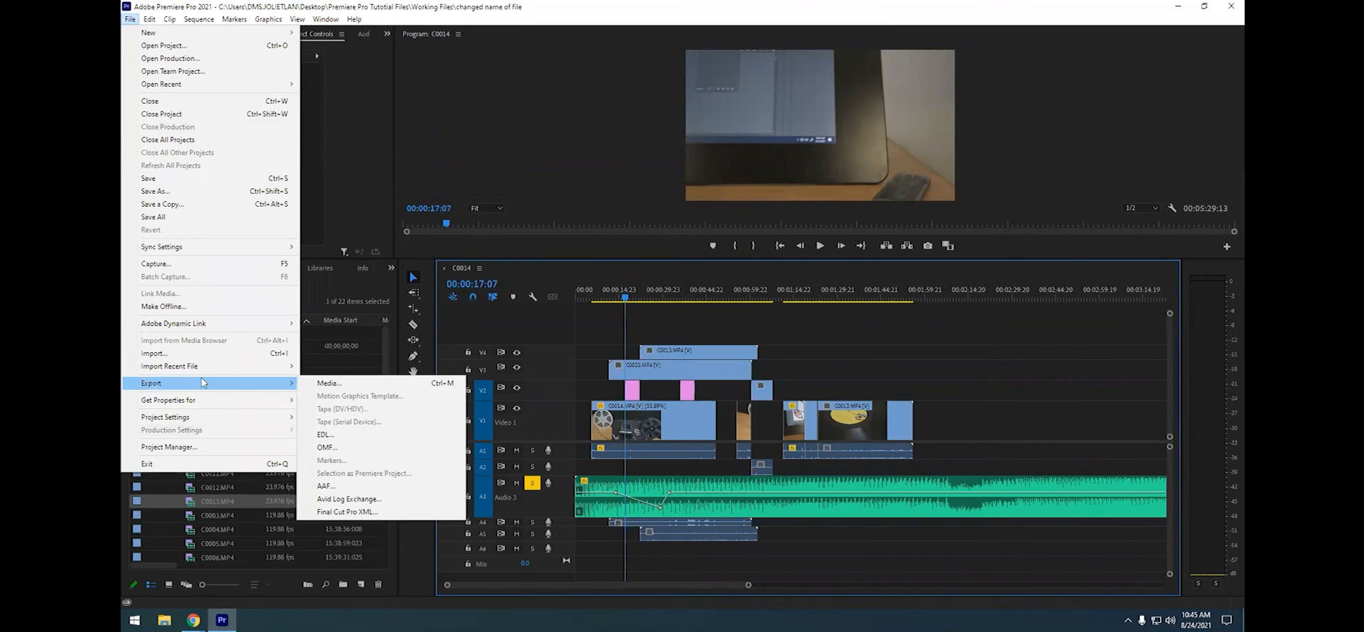
click(328, 384)
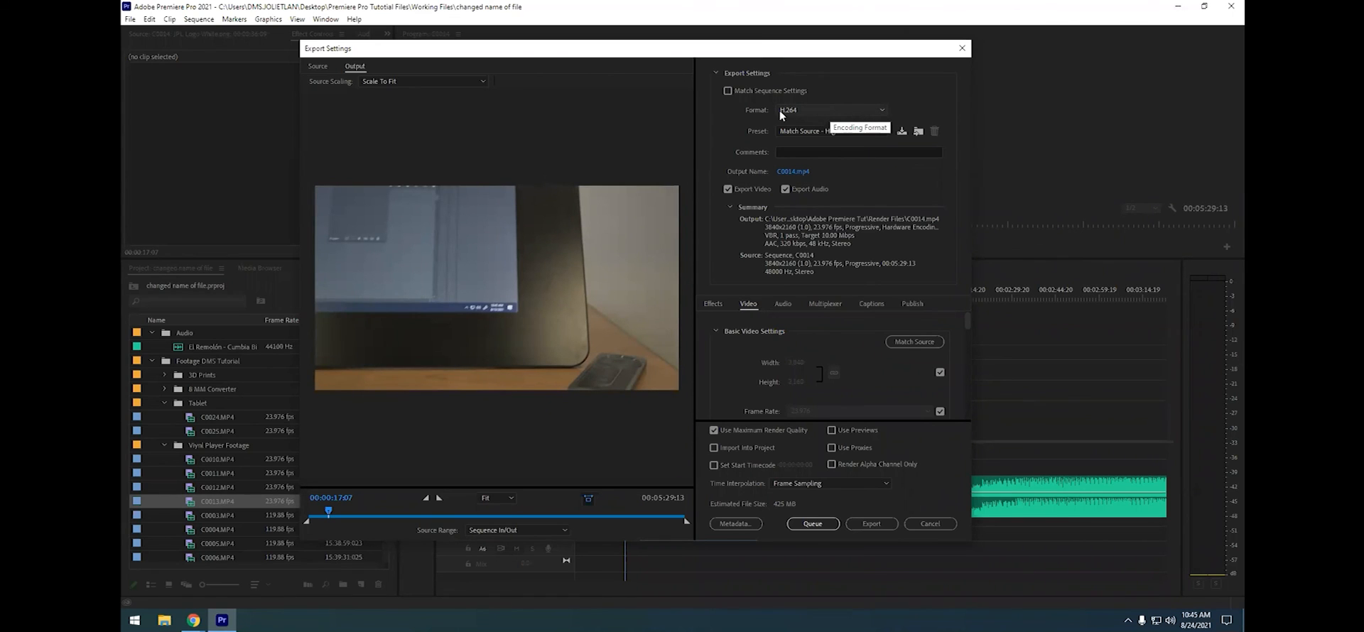
click(875, 115)
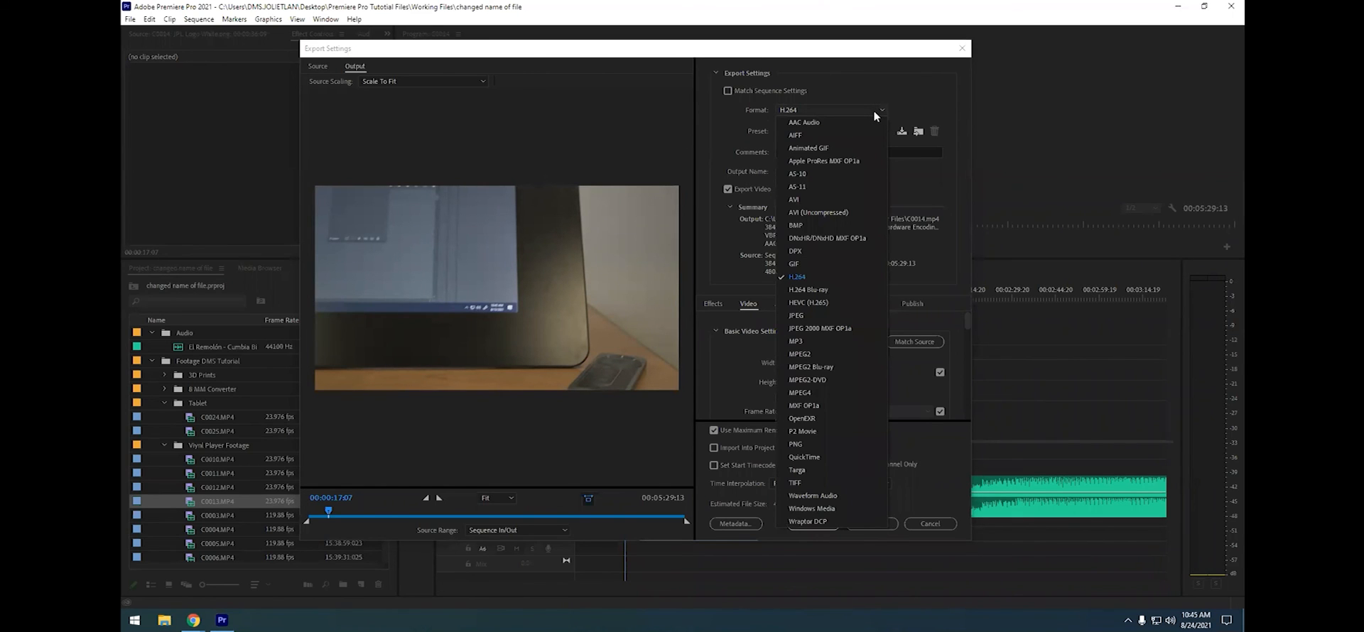
click(845, 279)
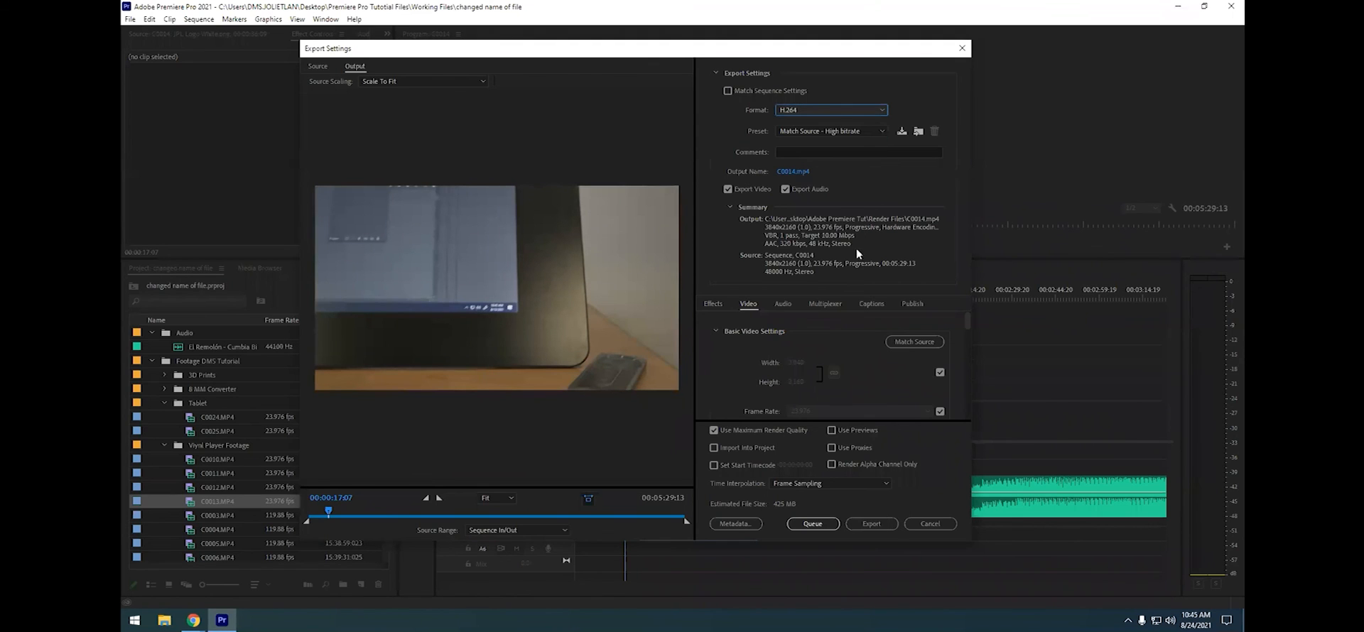
click(877, 134)
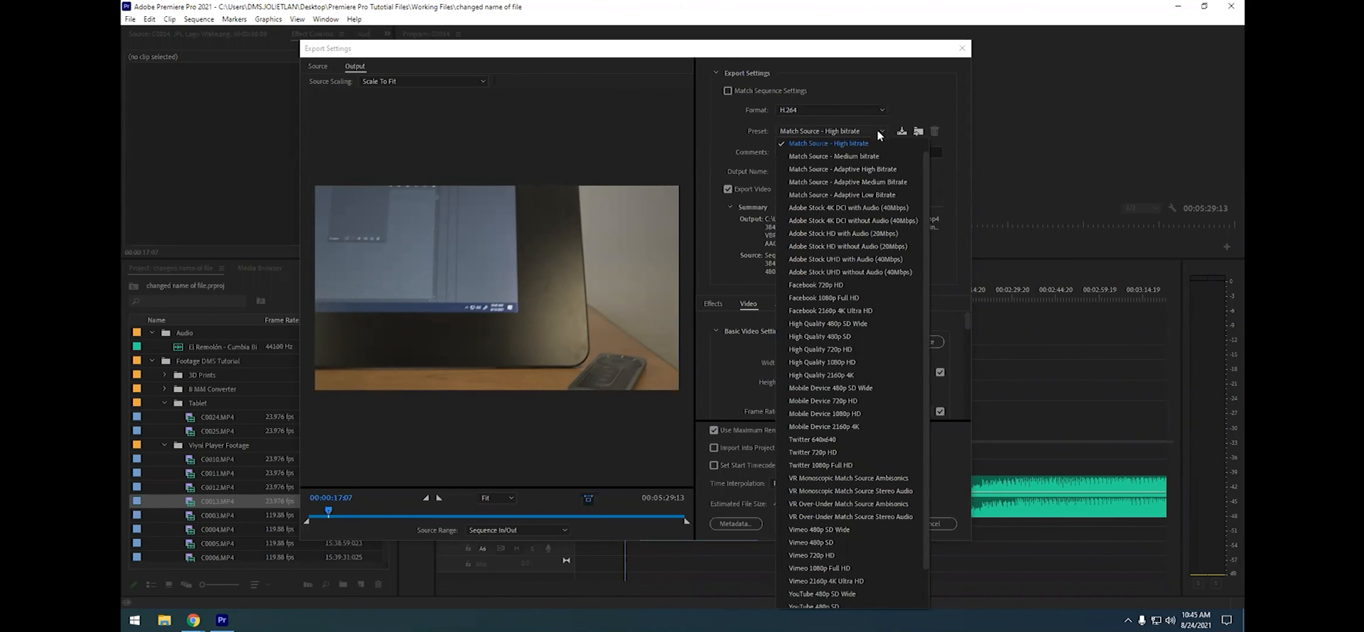
scroll(859, 454, down, 1)
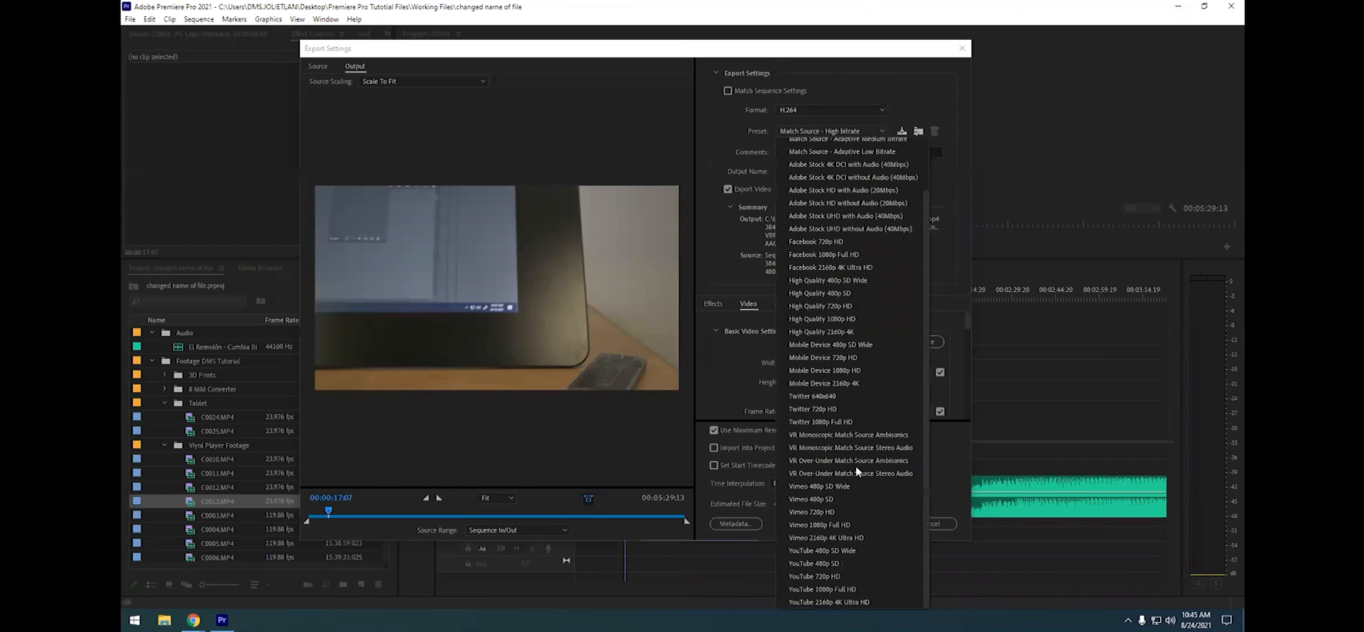
click(867, 587)
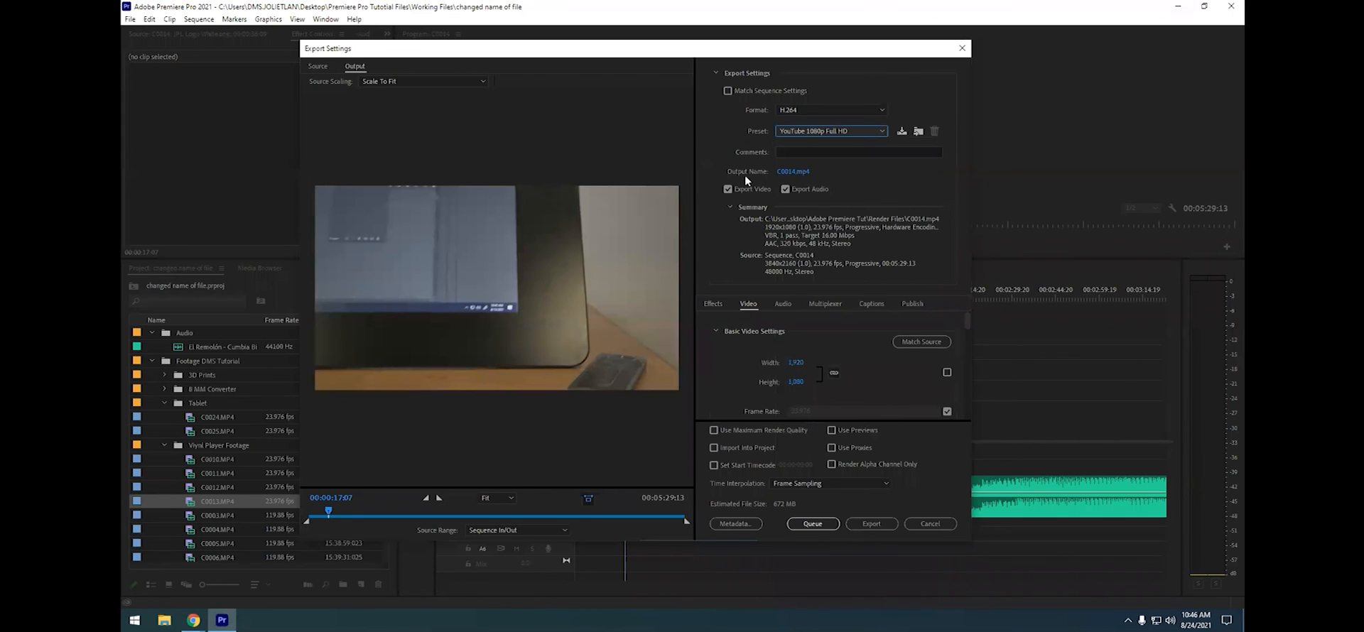
Create a folder named Render Files inside the Premiere Pro Tutorial Files folder while choosing the export's output location
click(795, 173)
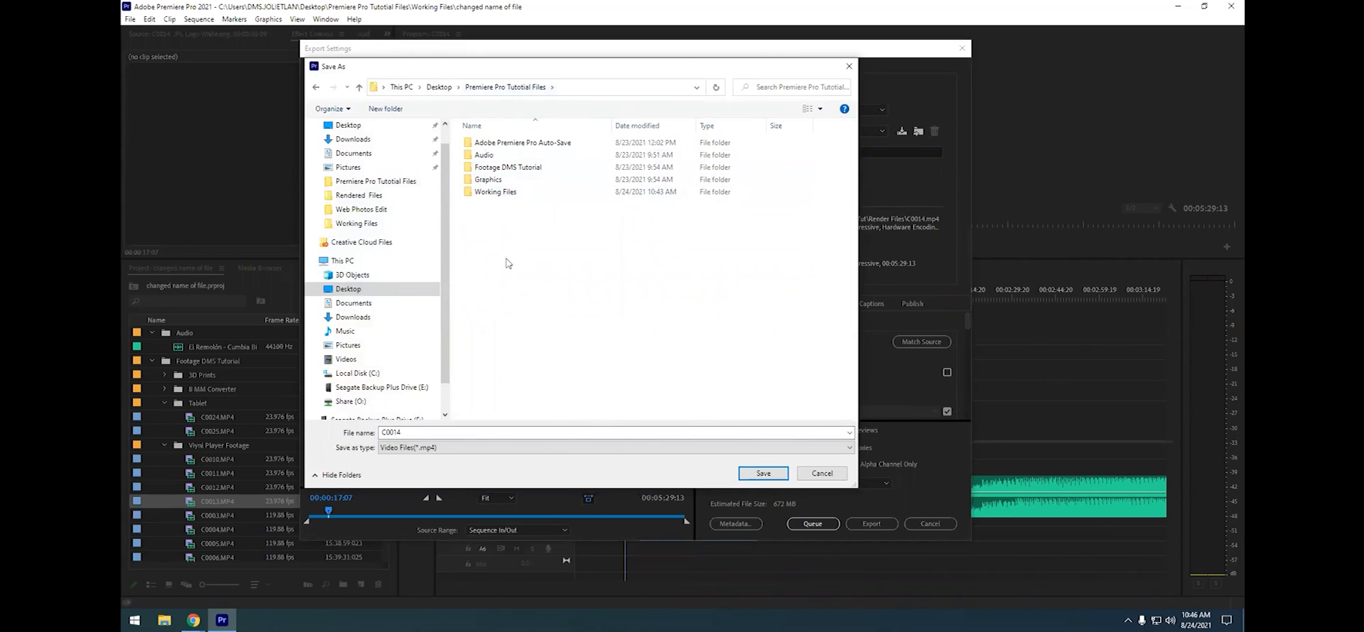
click(392, 110)
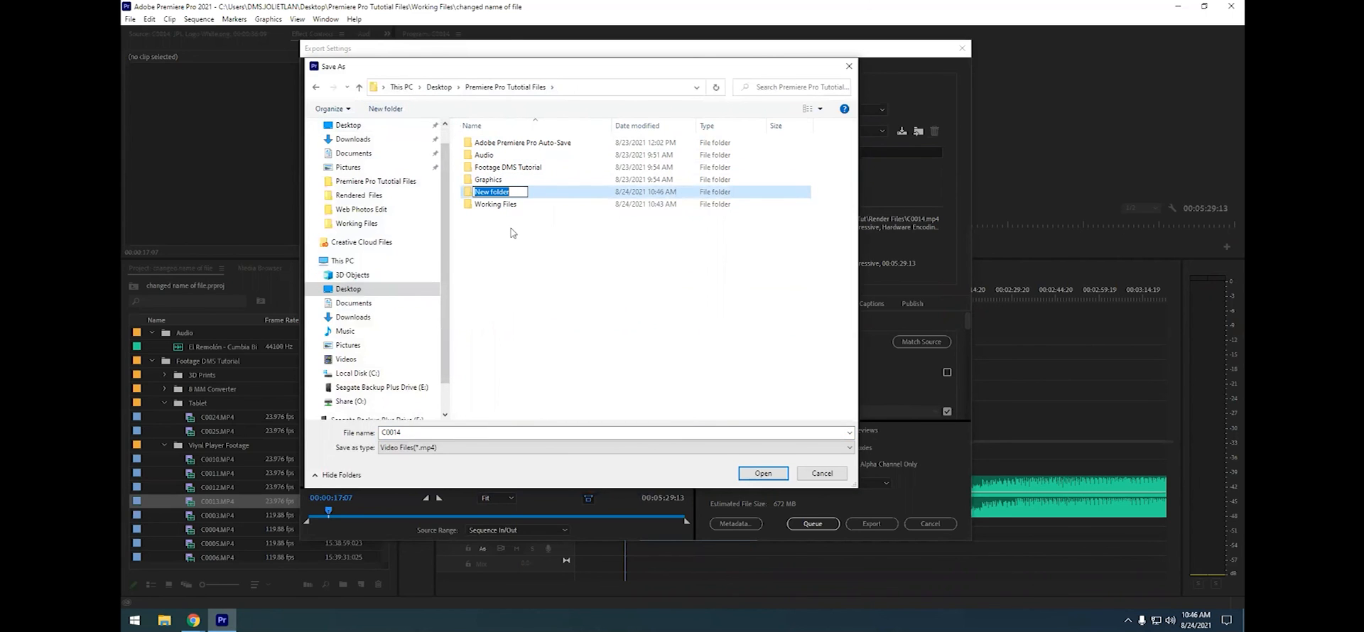
text(Render Files)
click(503, 288)
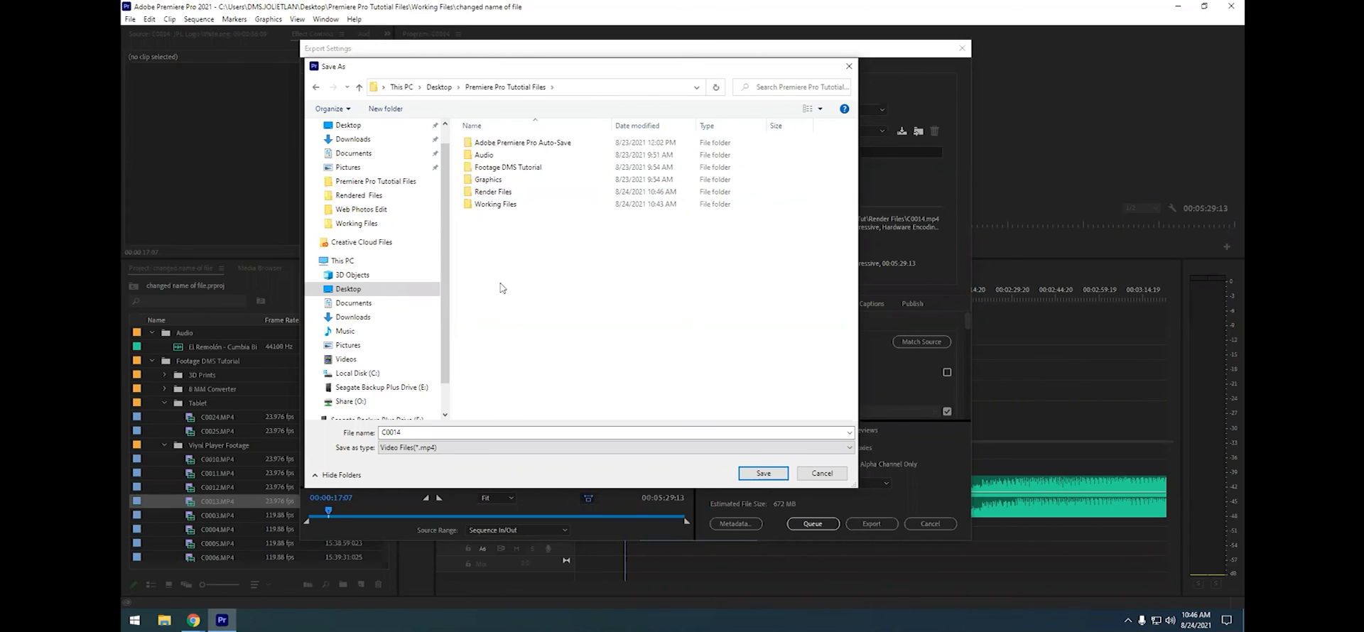
Name the export's output file "Final tutorial" and save it in the Render Files folder
double_click(471, 193)
double_click(426, 431)
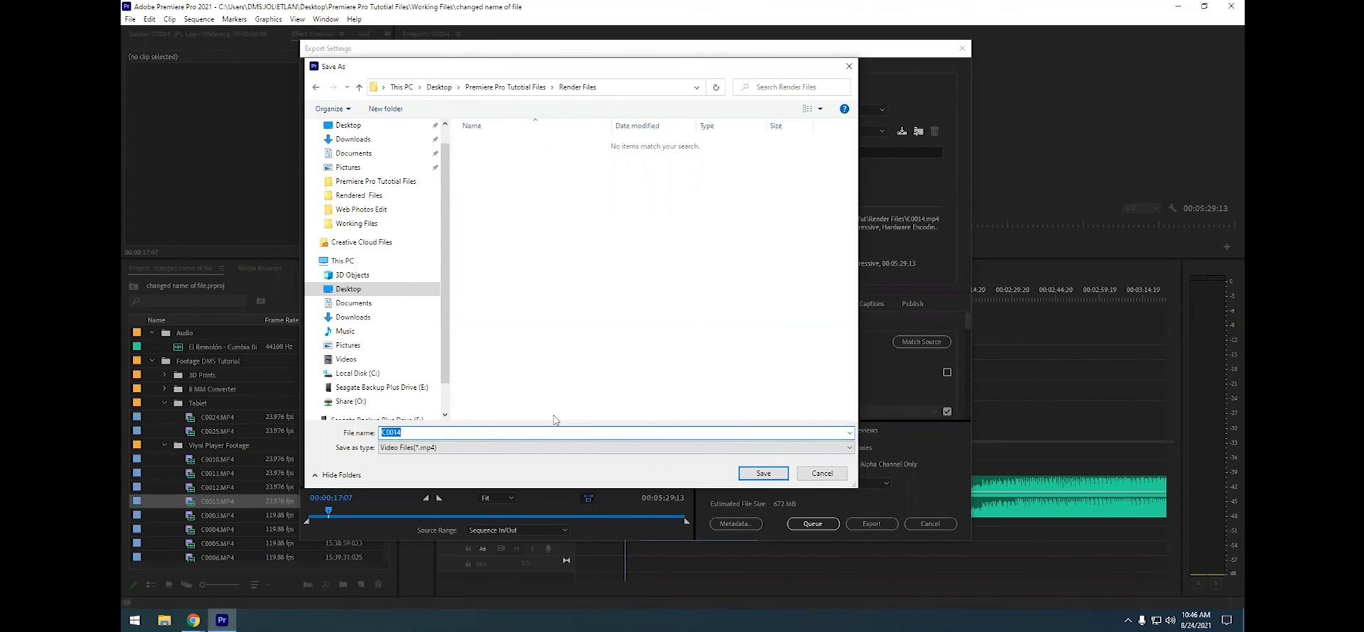
text(F)
text(inal tutorial)
click(775, 473)
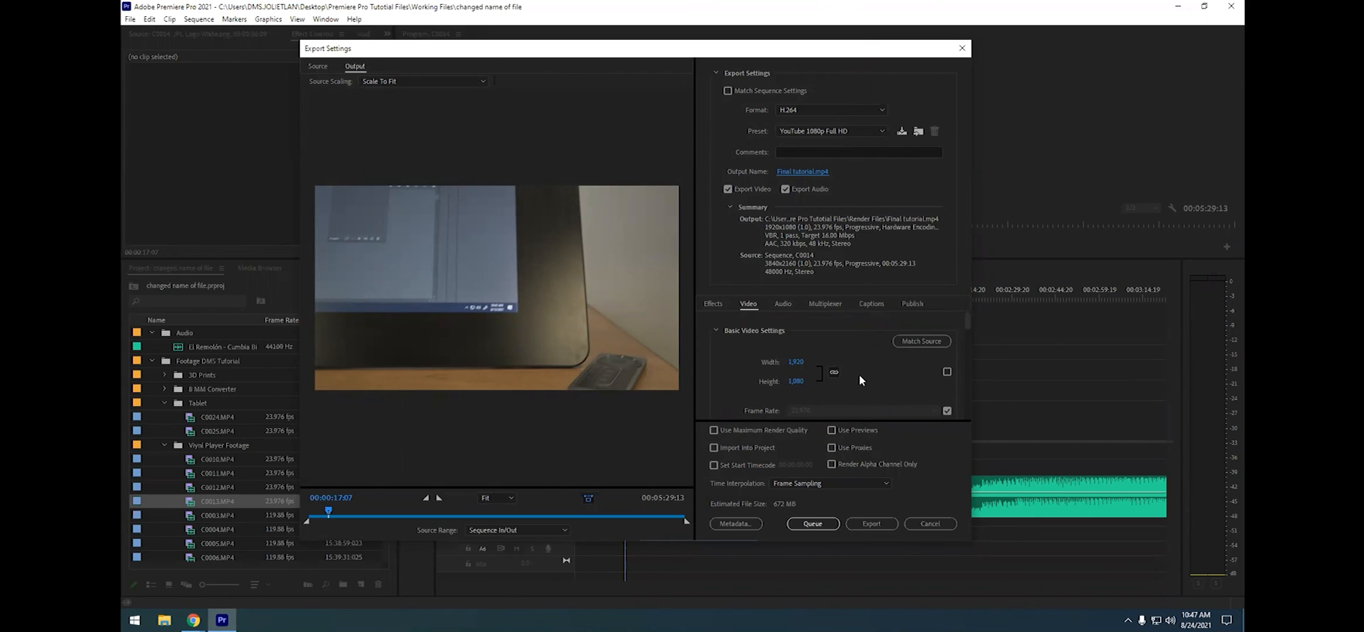
Turn on Render at Maximum Depth and Use Maximum Render Quality, and export the video
scroll(859, 369, down, 3)
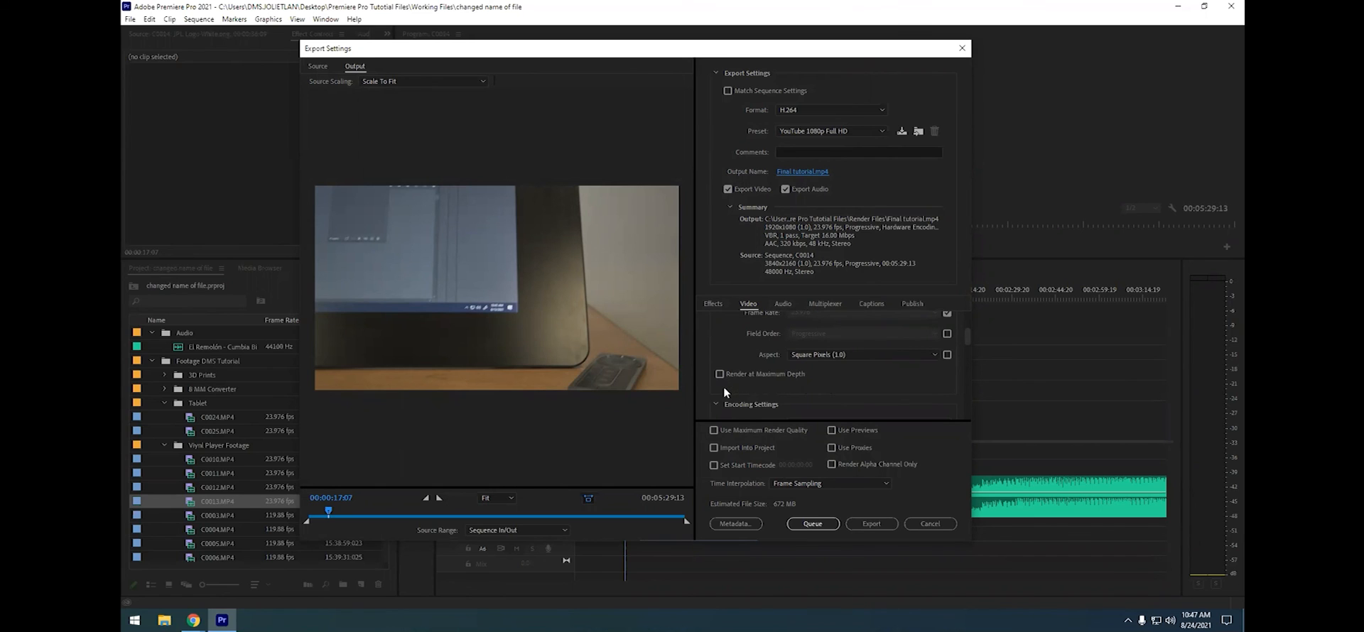
click(719, 375)
click(714, 431)
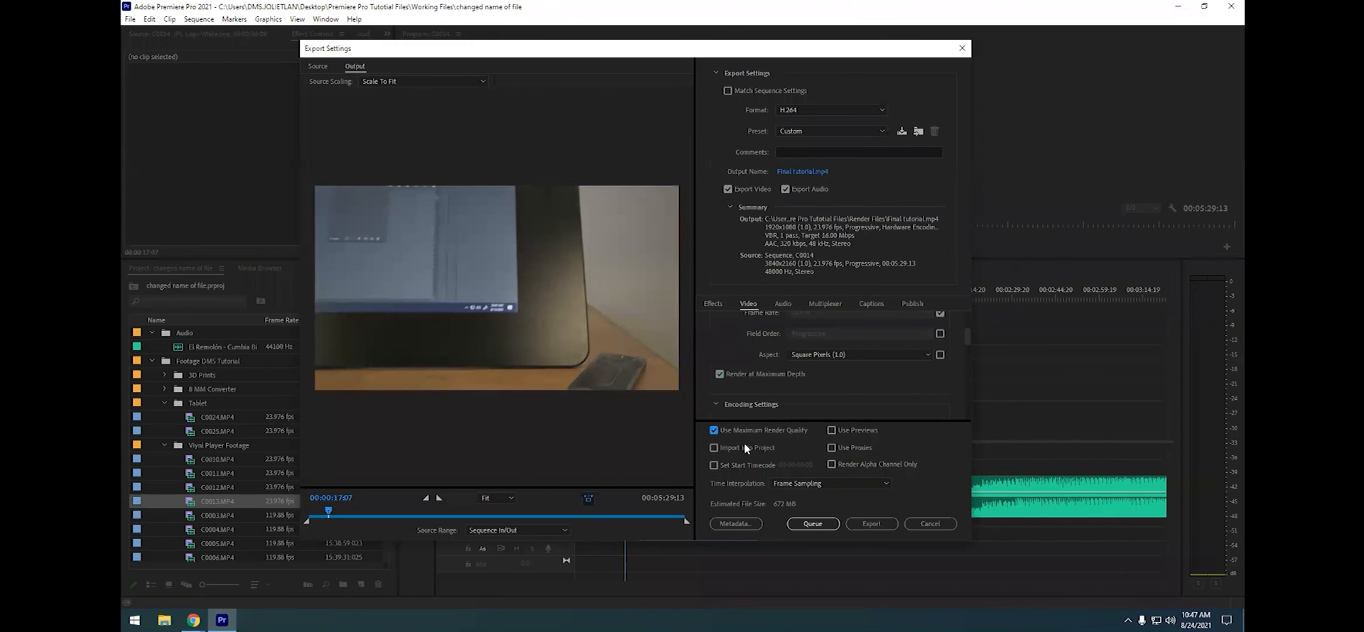
click(872, 524)
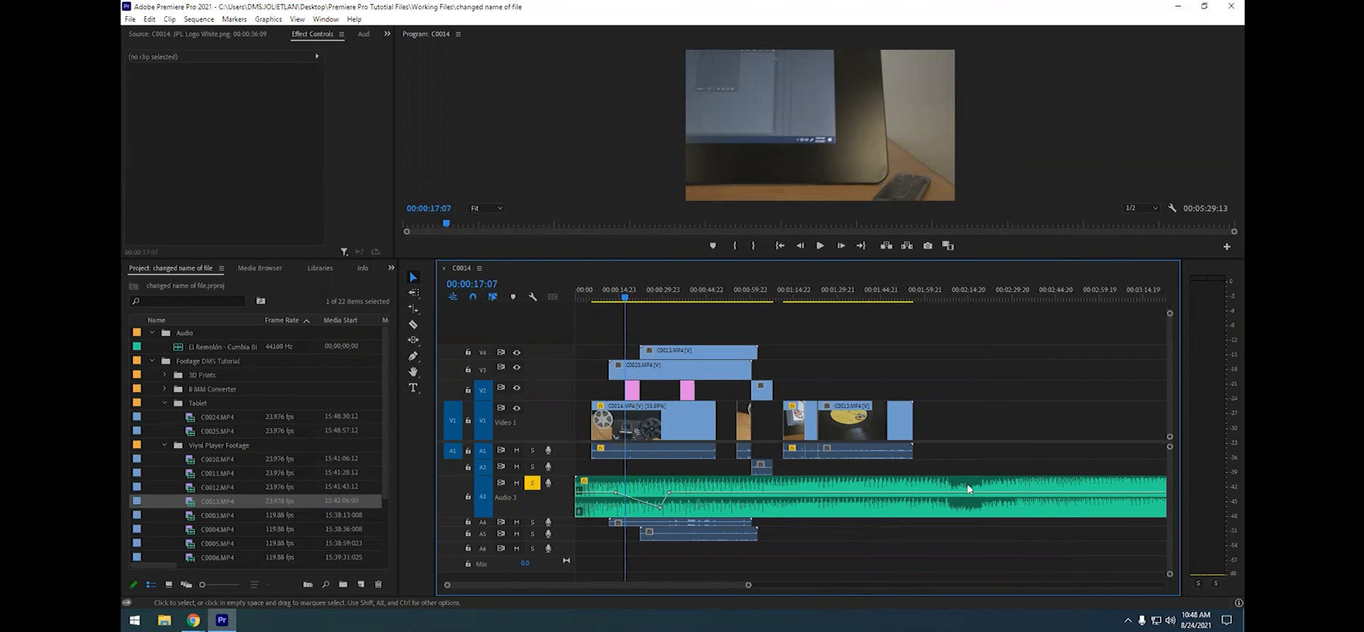
Play the exported Final tutorial video from the Render Files folder in VLC media player, pausing it and skipping ahead to about 00:59
click(1176, 9)
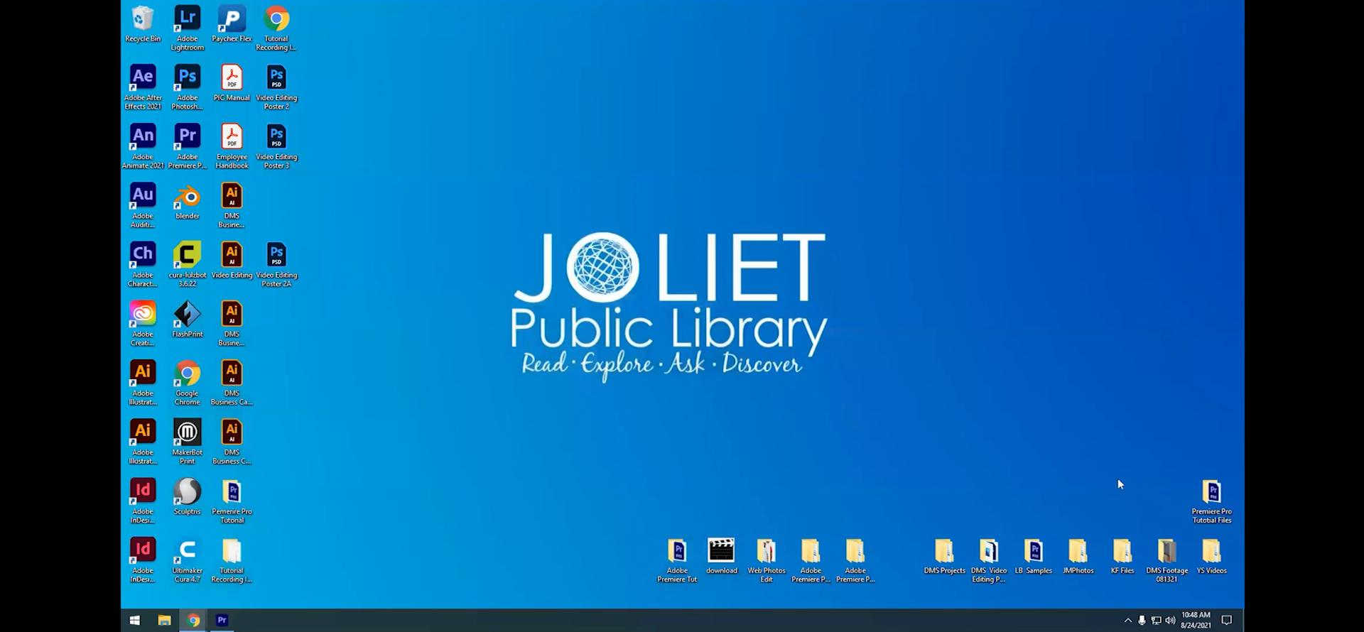
double_click(1212, 495)
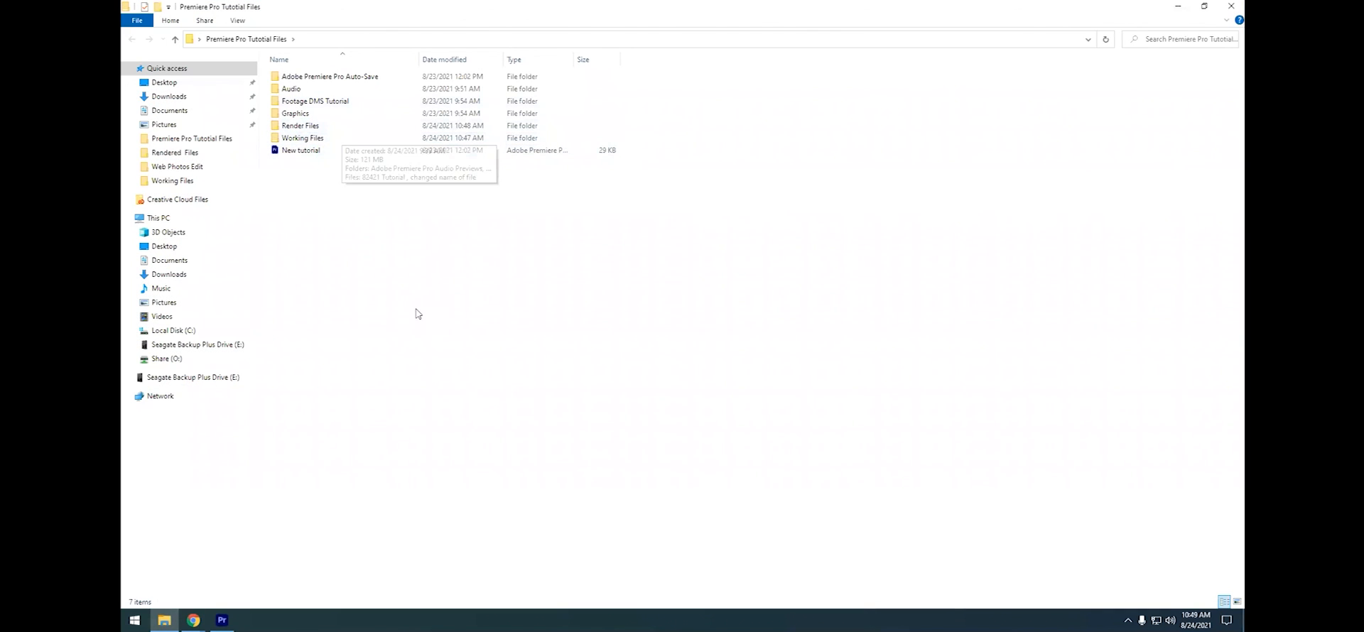
double_click(307, 127)
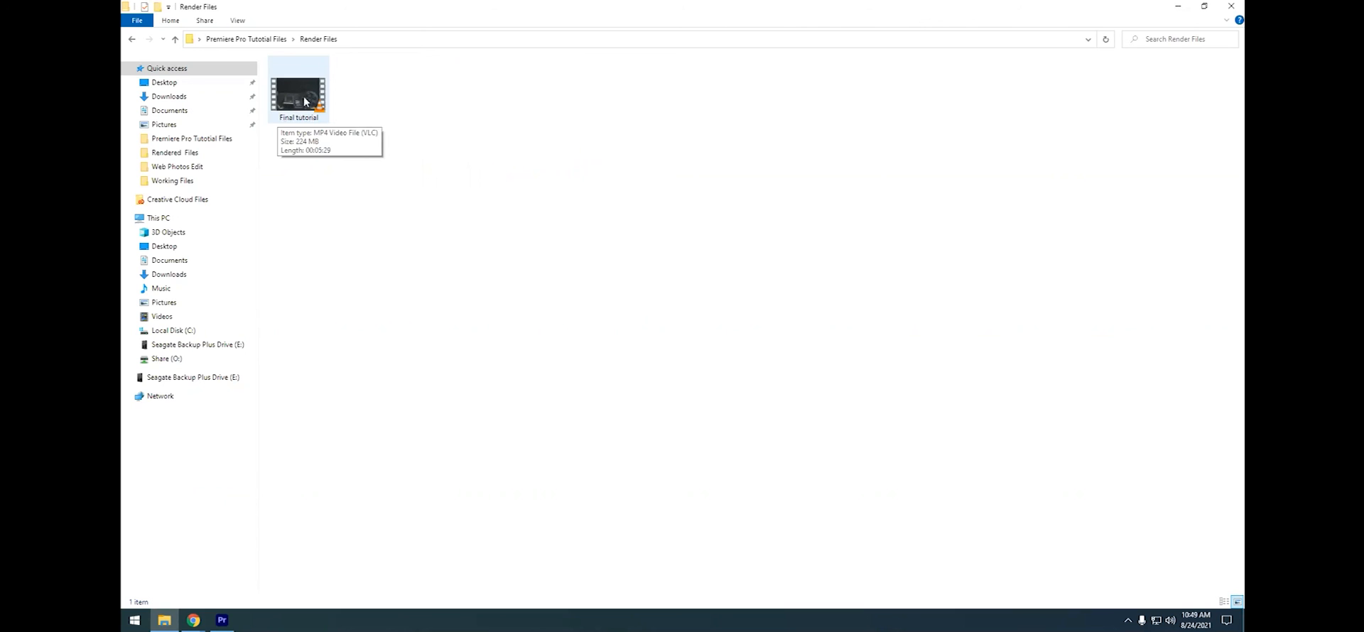
double_click(305, 100)
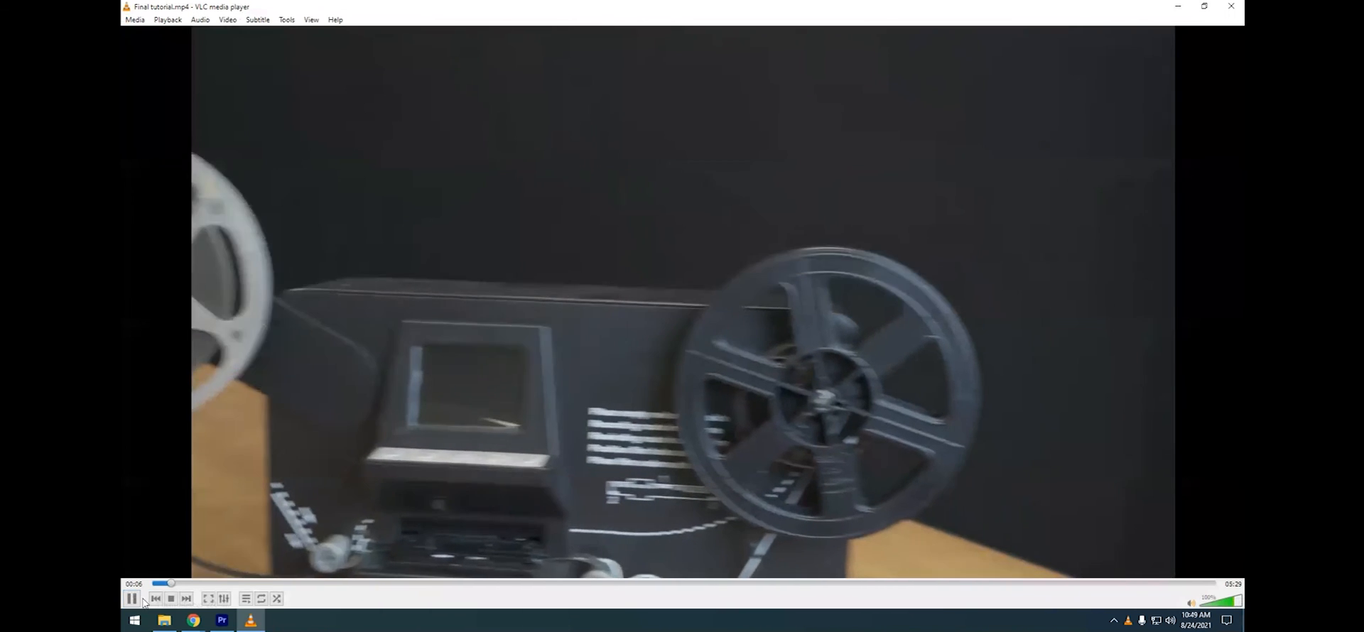
click(135, 598)
drag(173, 584, 345, 598)
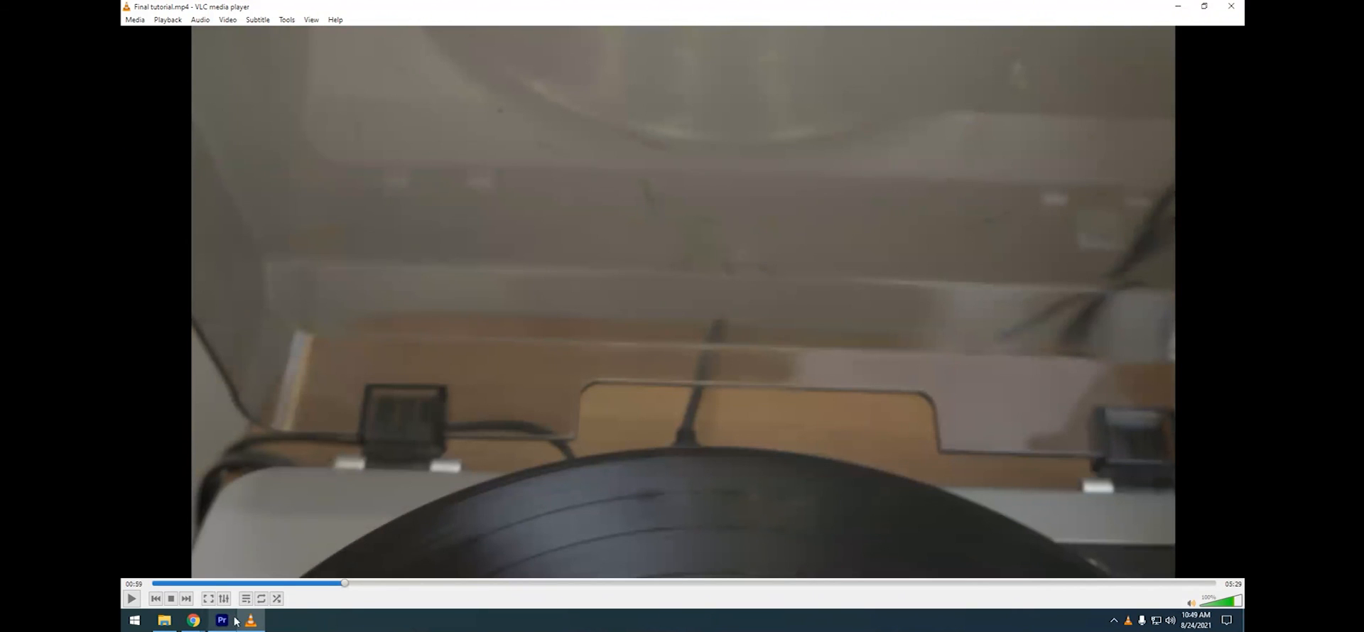